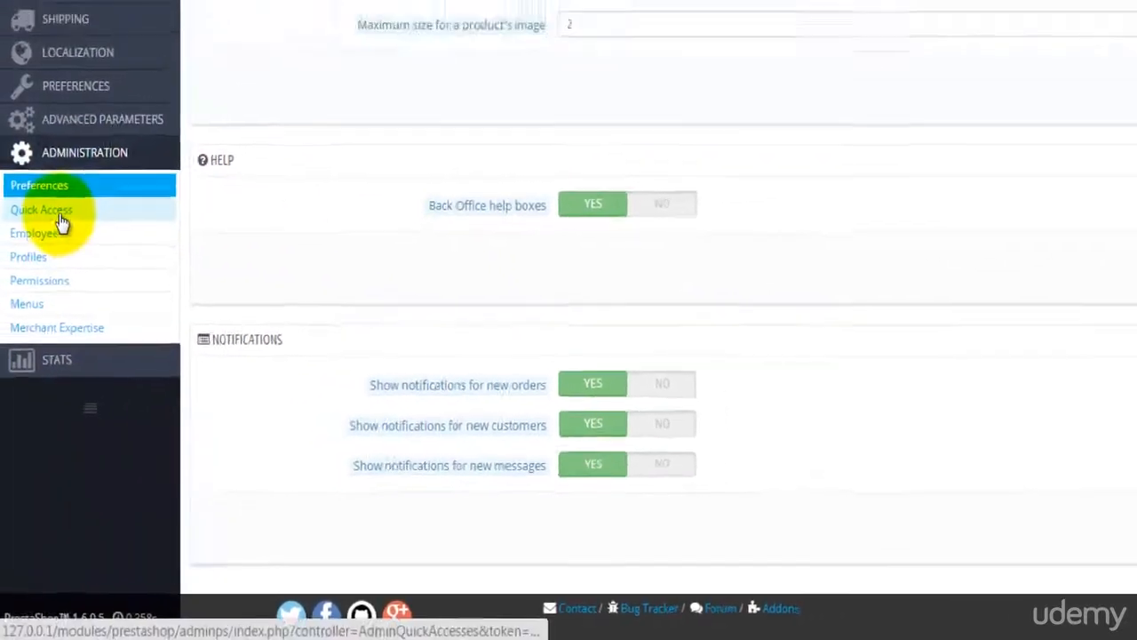
Step: Review the three Quick Access shortcuts, then go to the Employees list
left_click(58, 216)
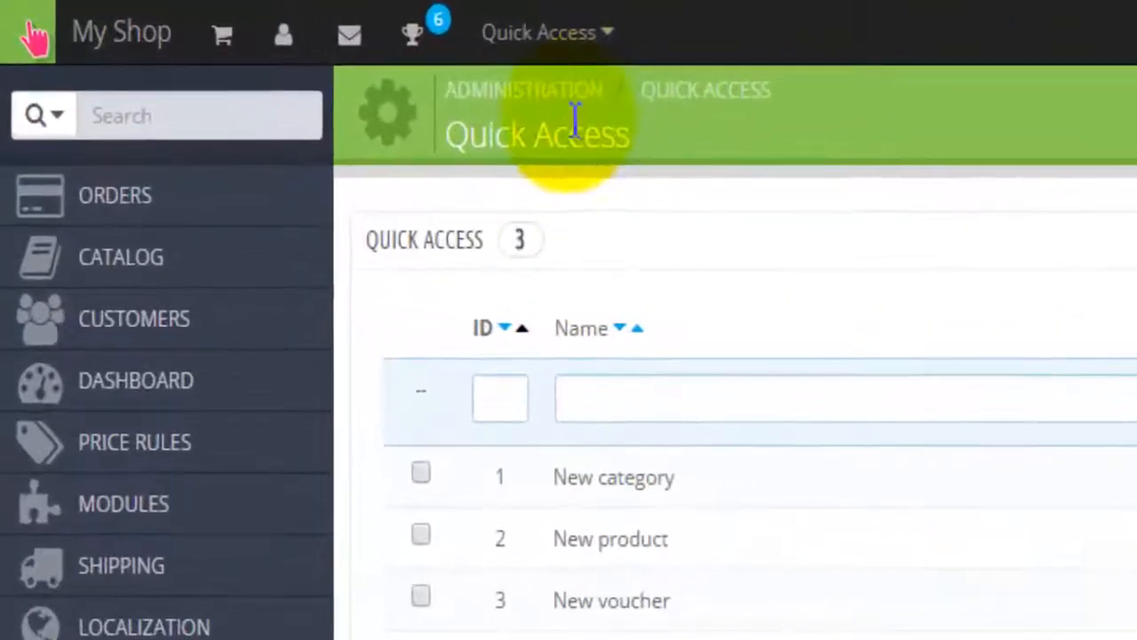
left_click(599, 53)
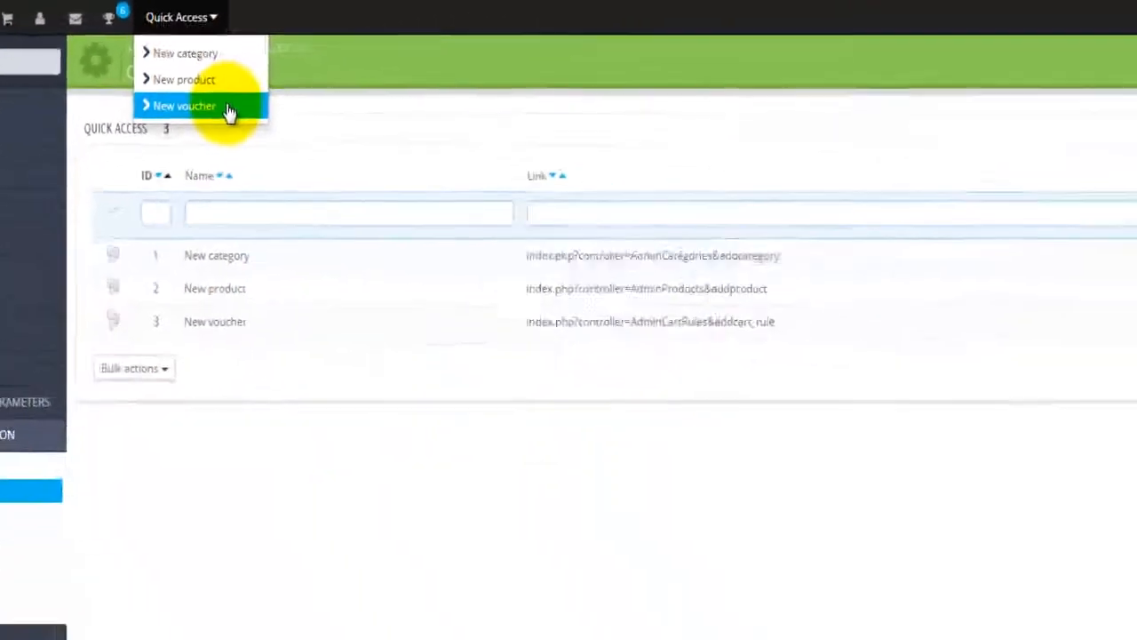
left_click(182, 447)
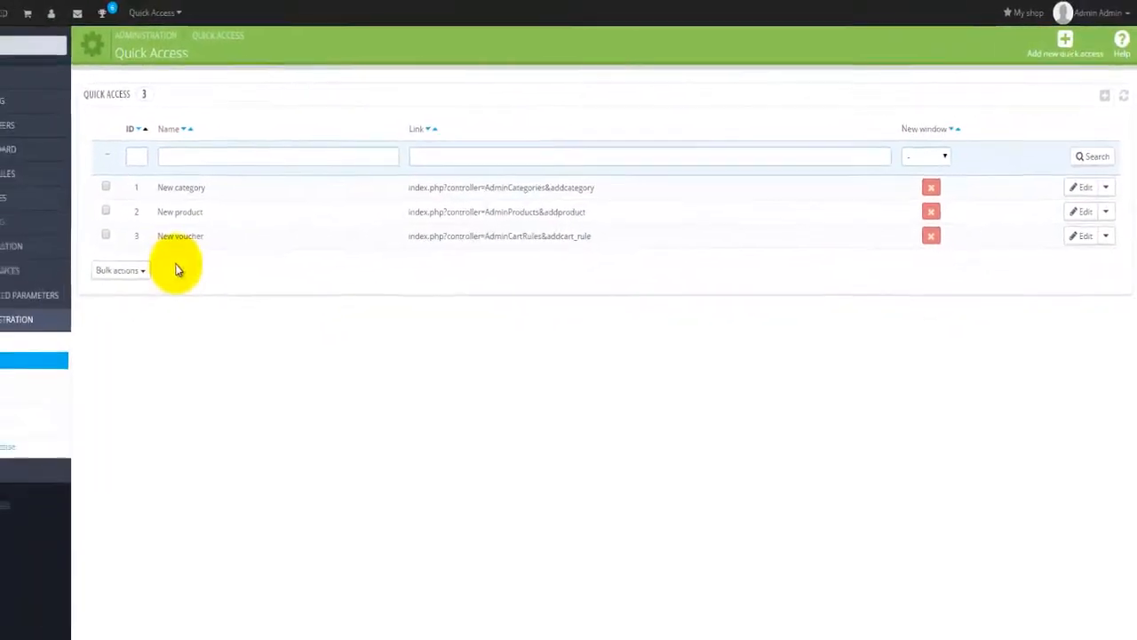
left_click(23, 378)
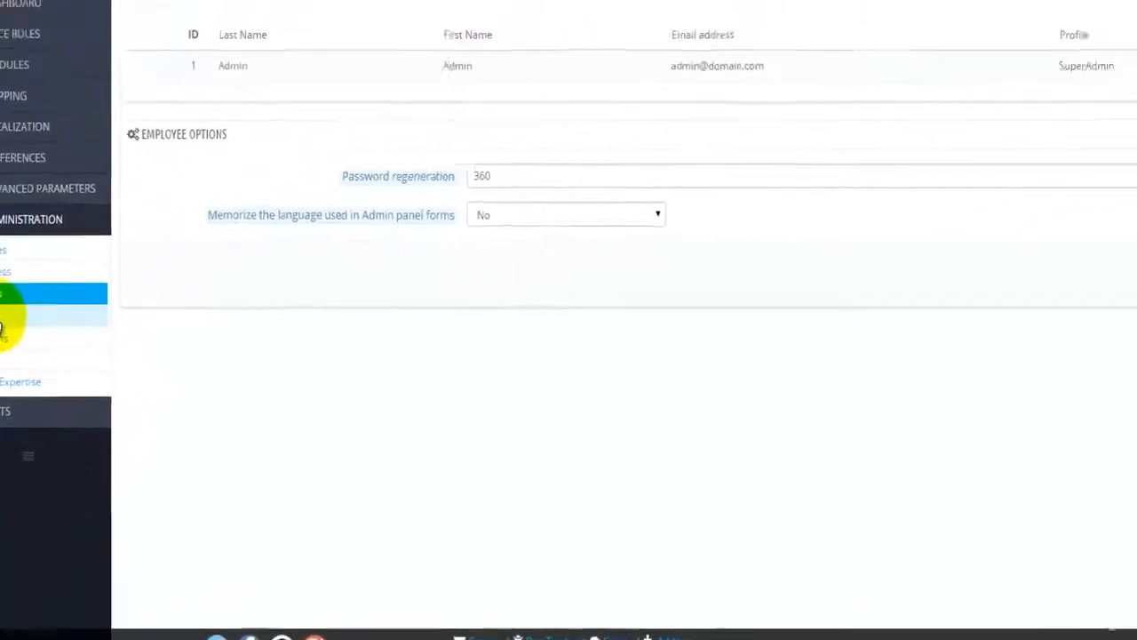
Step: Create and save a new profile named 'Web developer'
left_click(4, 318)
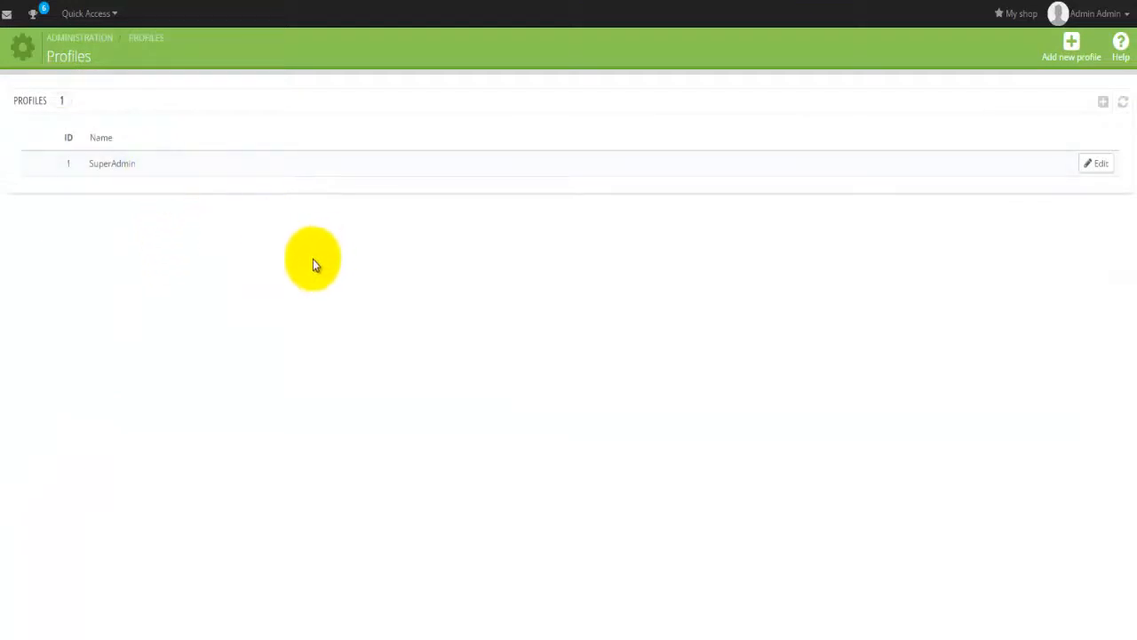
left_click(1069, 44)
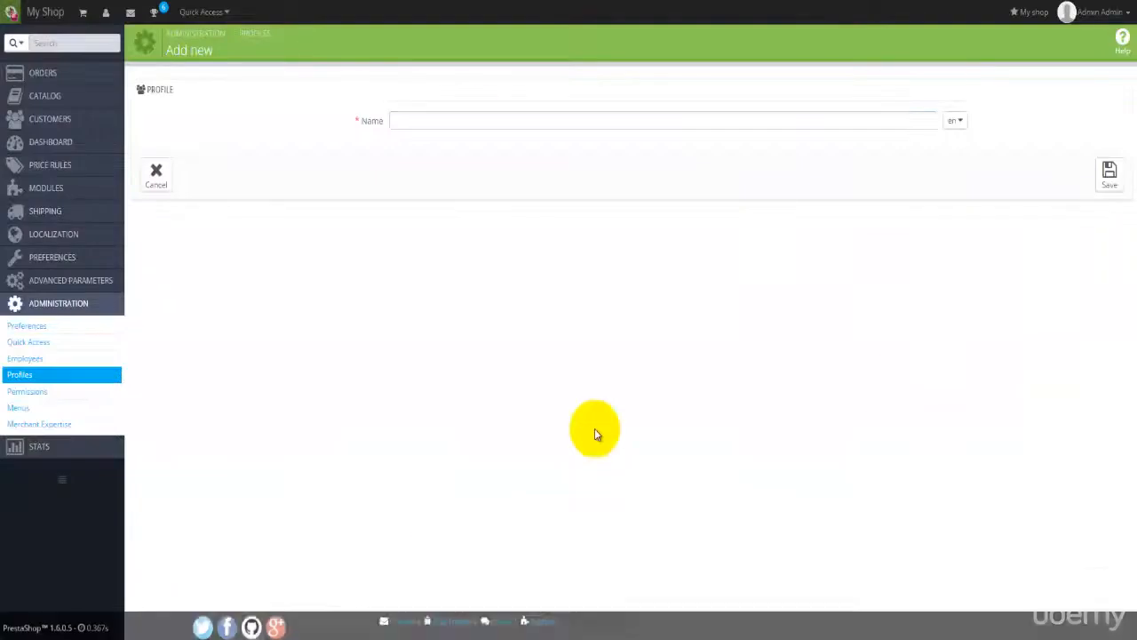
left_click(474, 116)
type("W")
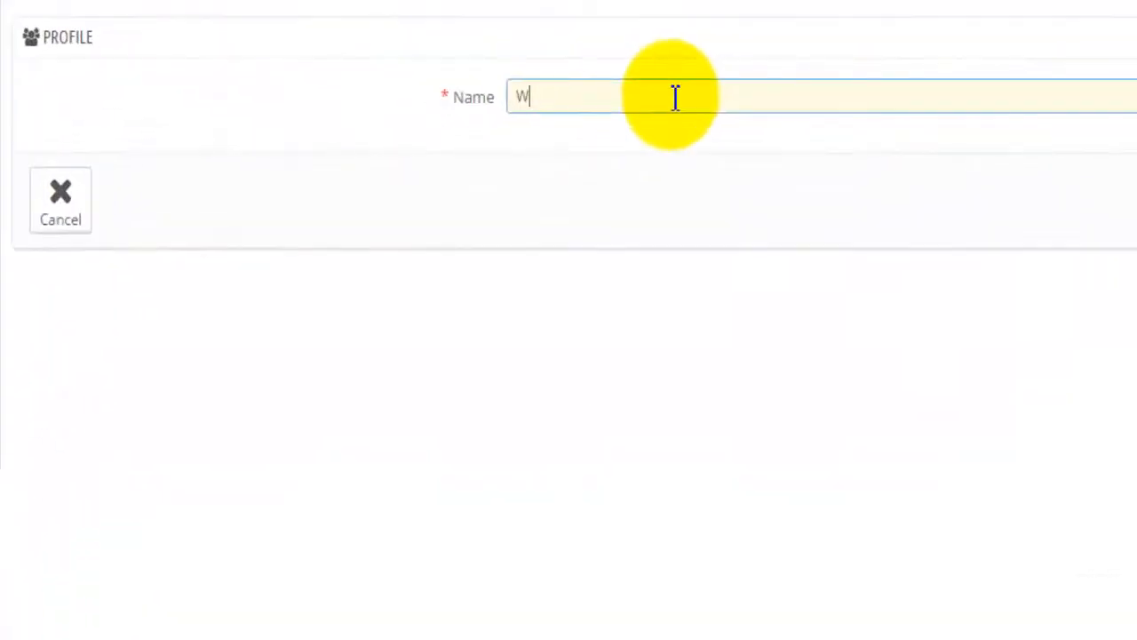
type("eb developer")
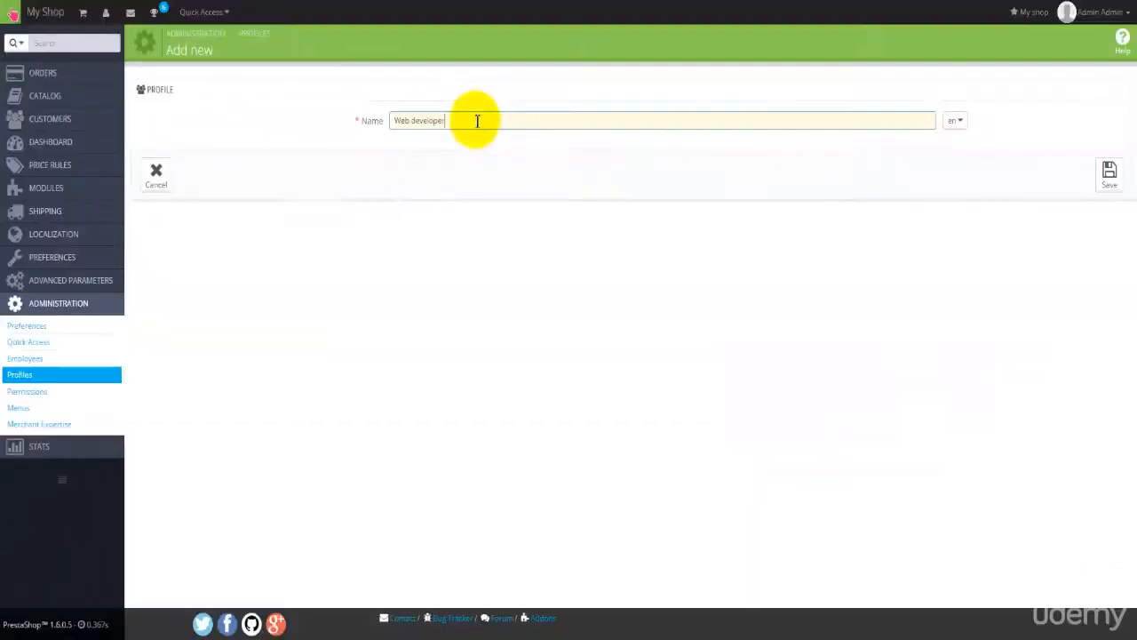
left_click(1112, 171)
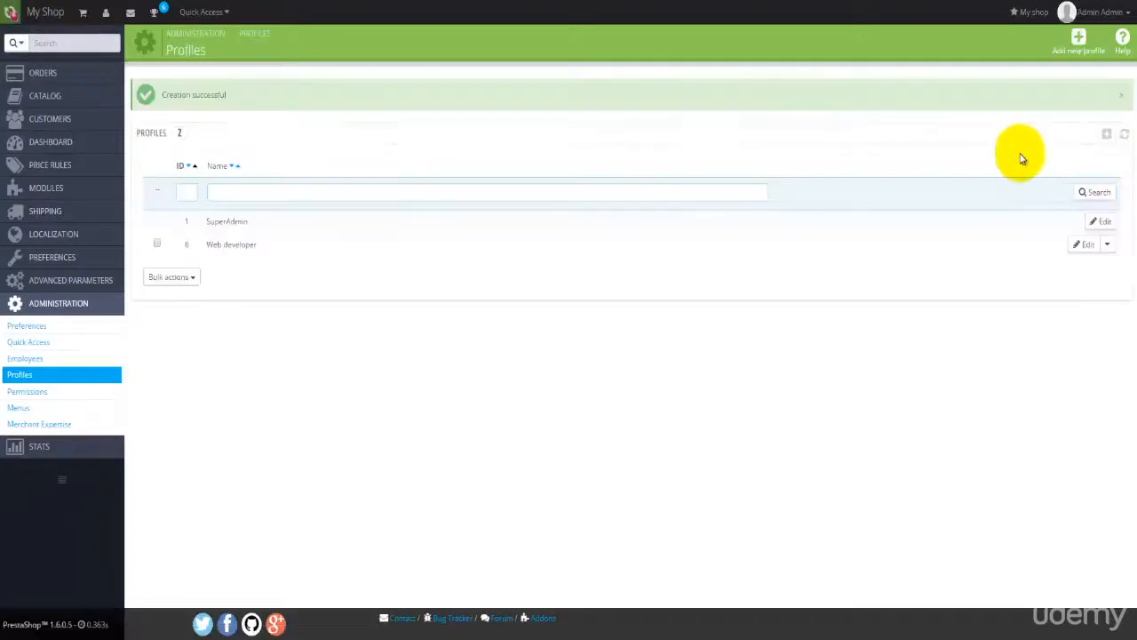
Step: Add a second profile named 'Marketing Manager'
left_click(1078, 38)
left_click(539, 122)
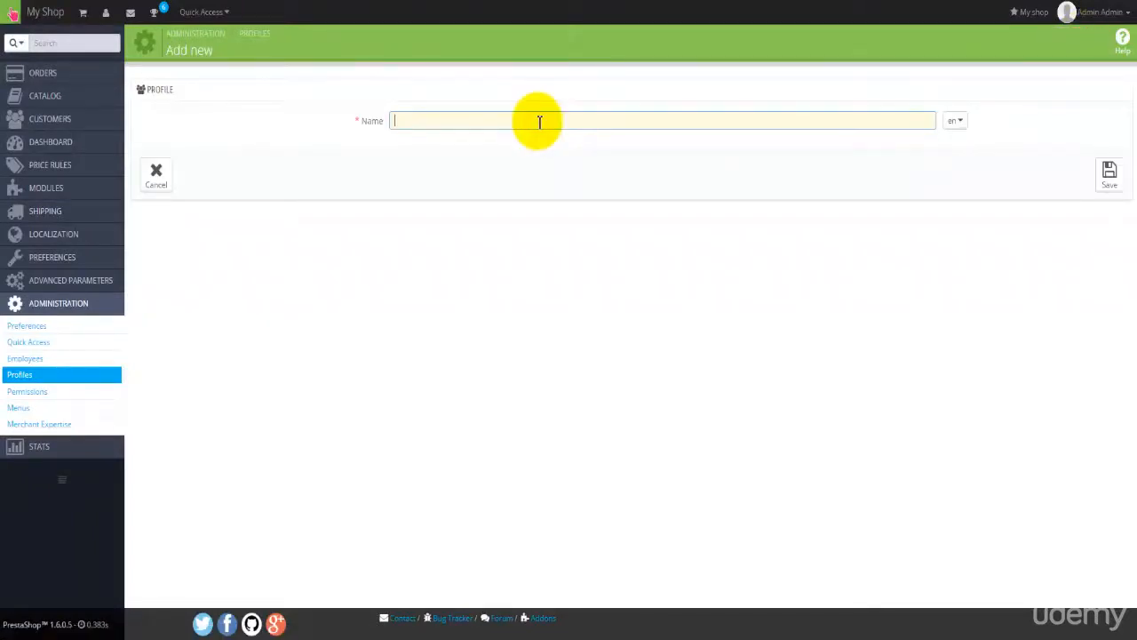
left_click(1110, 173)
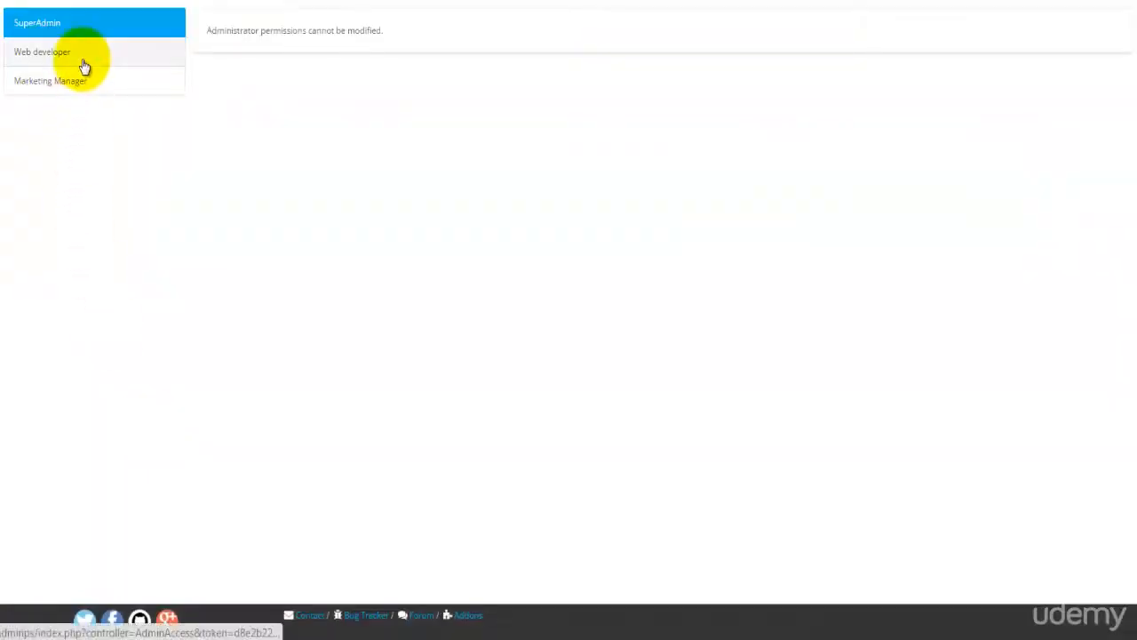
Step: Show Web developer's permissions and scroll through the MENU and MODULES tables
left_click(142, 57)
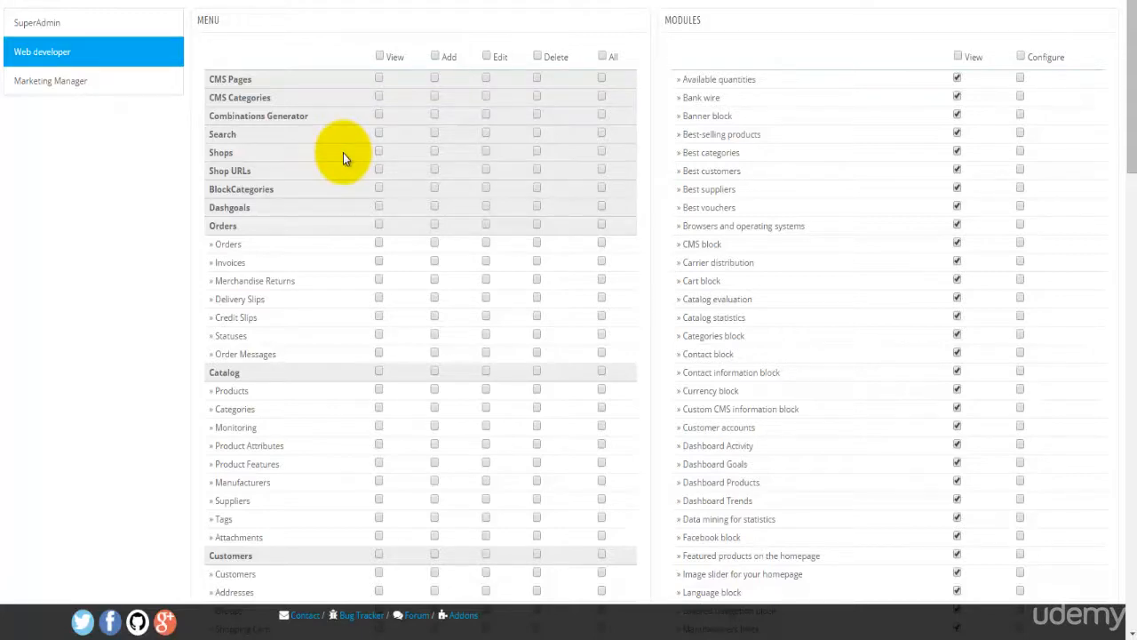
scroll(343, 153, "down", 5)
scroll(343, 158, "down", 7)
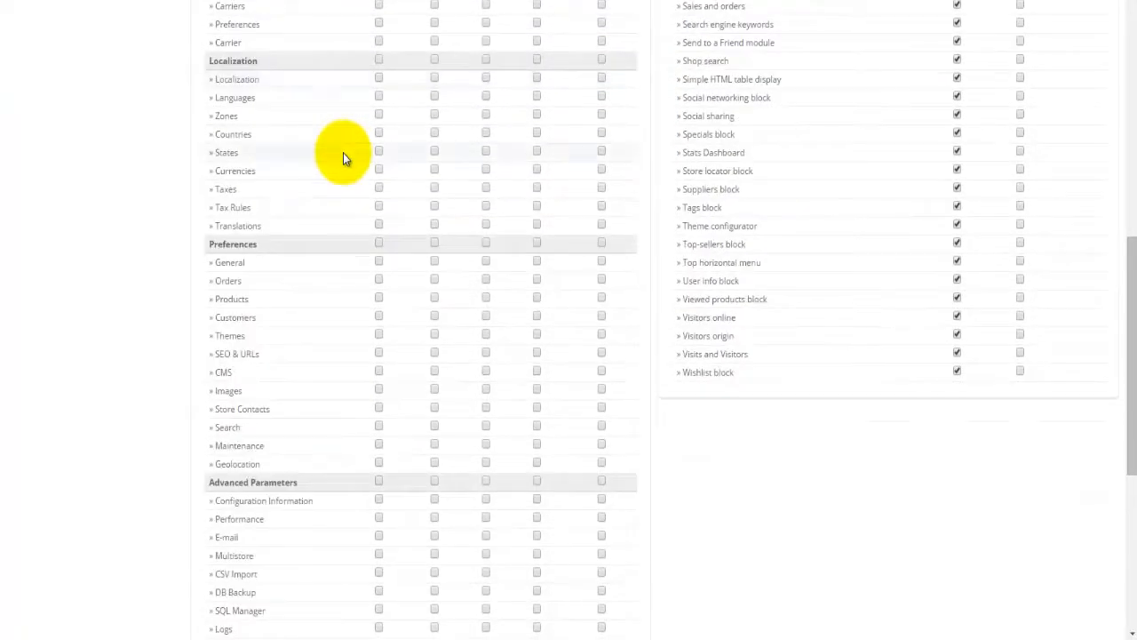
scroll(343, 153, "down", 1)
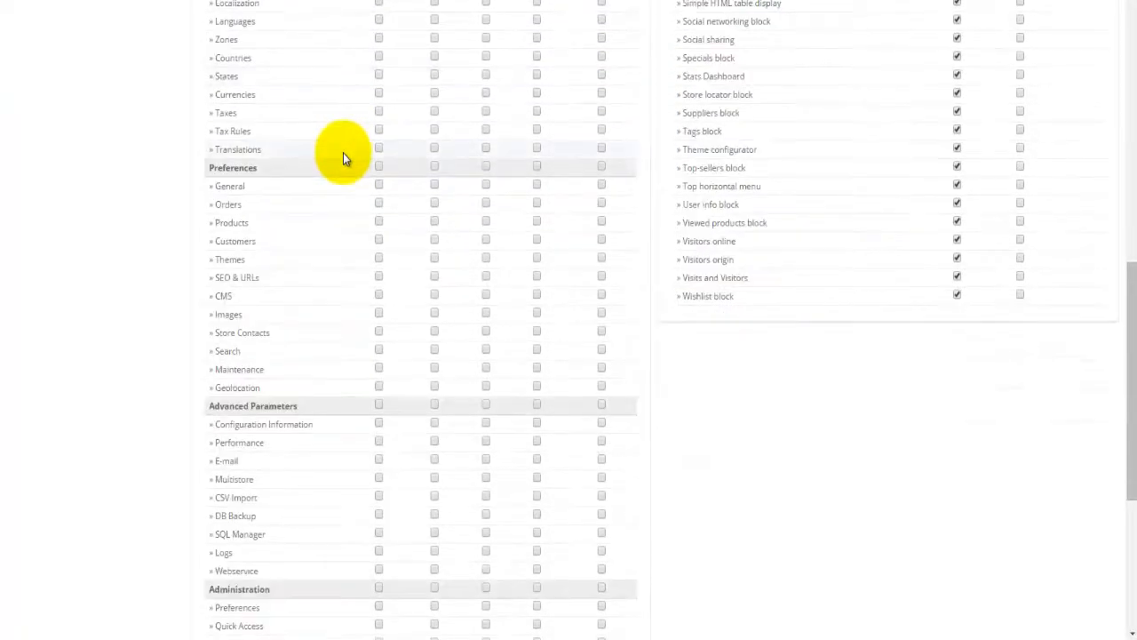
scroll(342, 153, "down", 1)
scroll(343, 153, "down", 1)
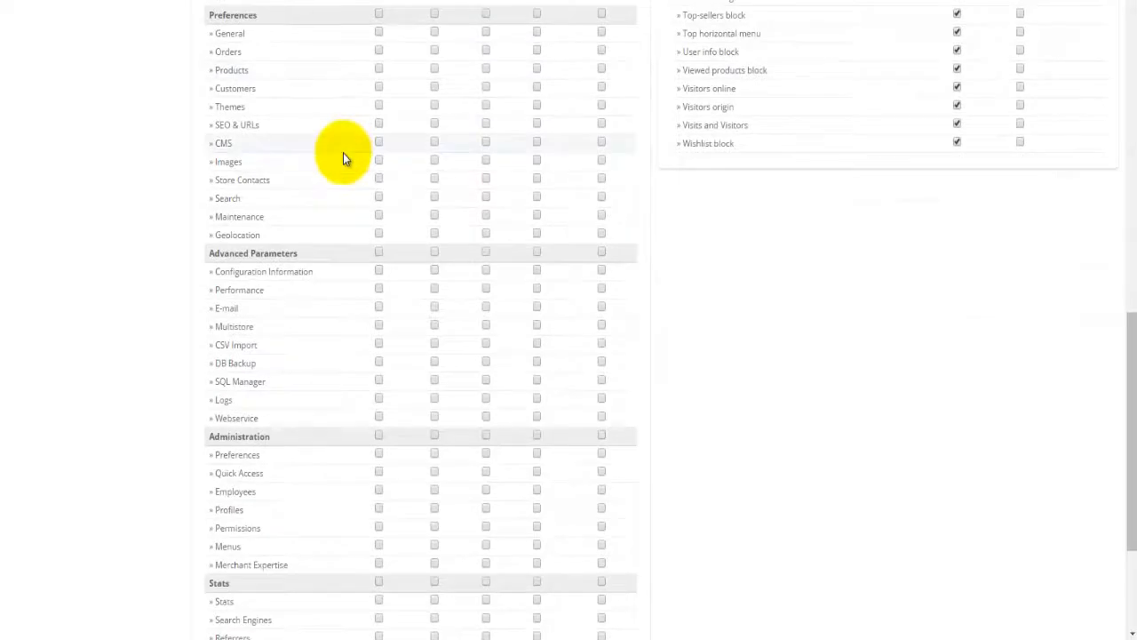
scroll(343, 153, "down", 3)
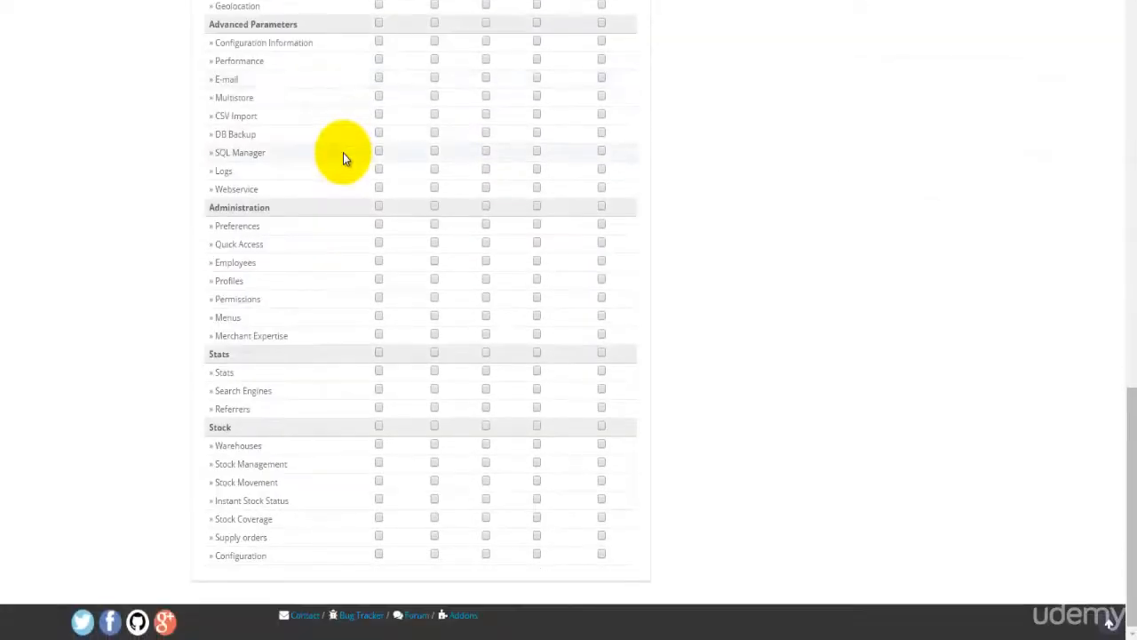
scroll(343, 159, "up", 8)
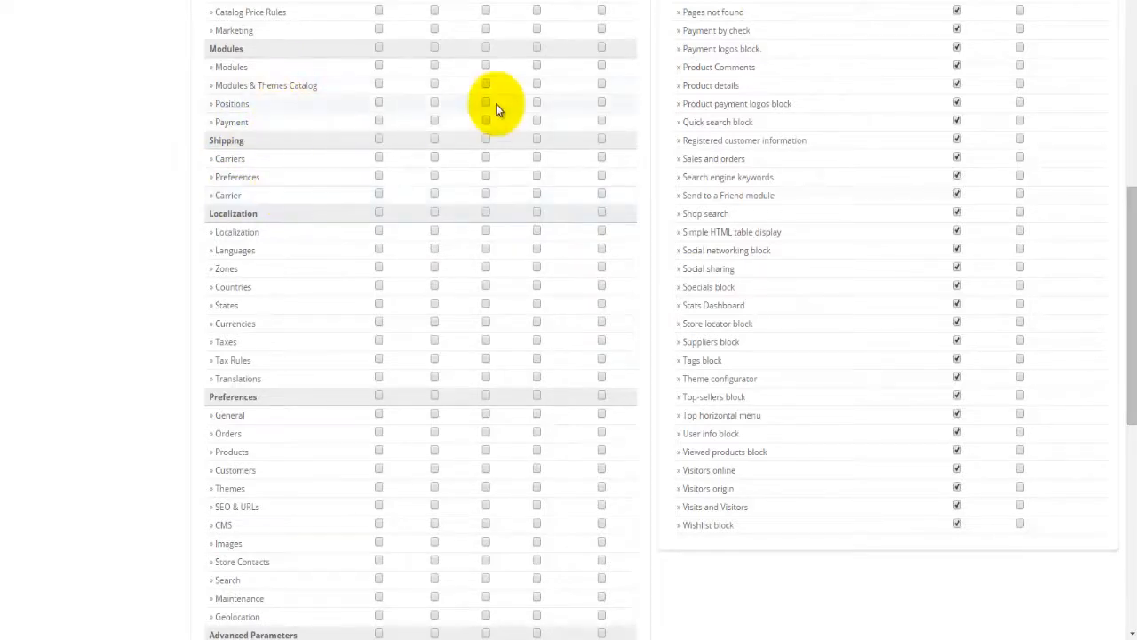
scroll(496, 104, "up", 4)
scroll(496, 108, "up", 1)
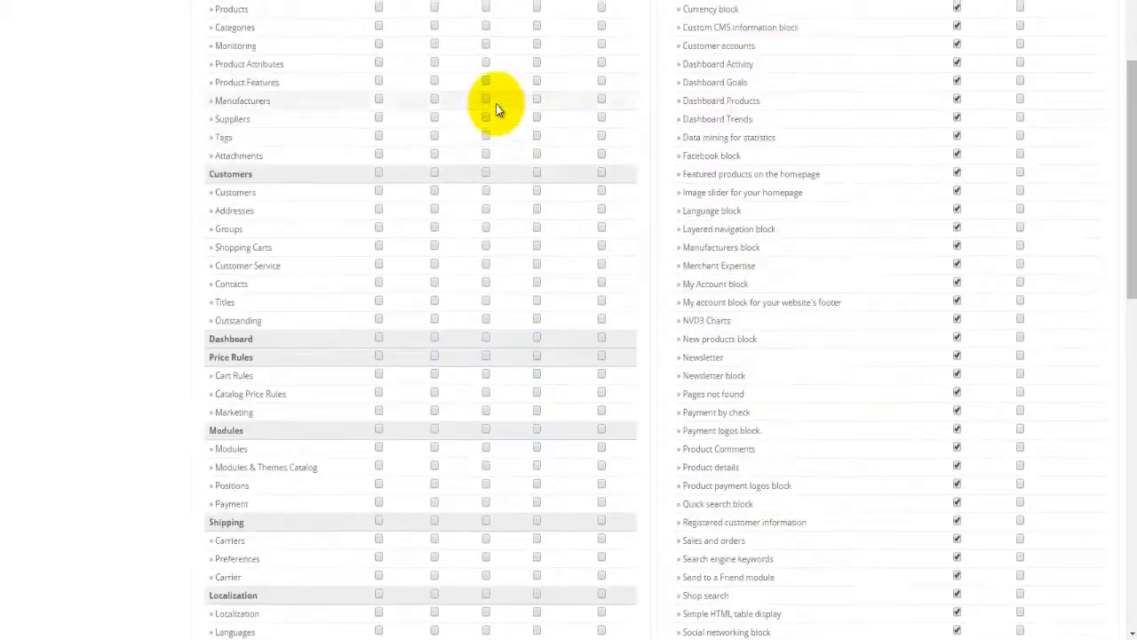
scroll(496, 104, "up", 1)
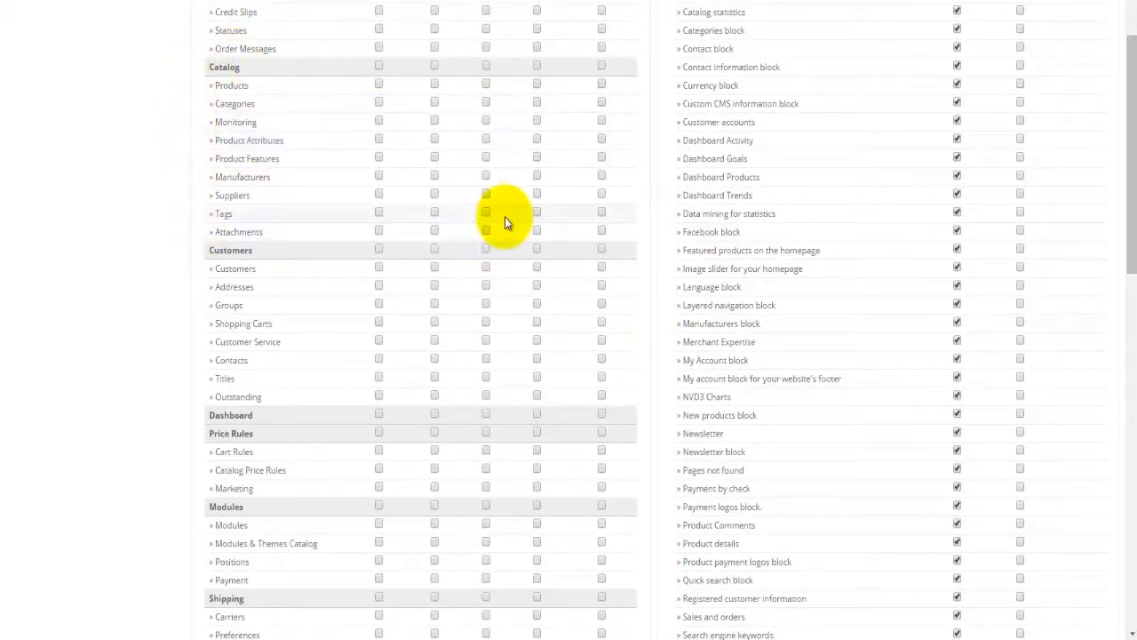
scroll(501, 191, "up", 1)
scroll(501, 190, "up", 1)
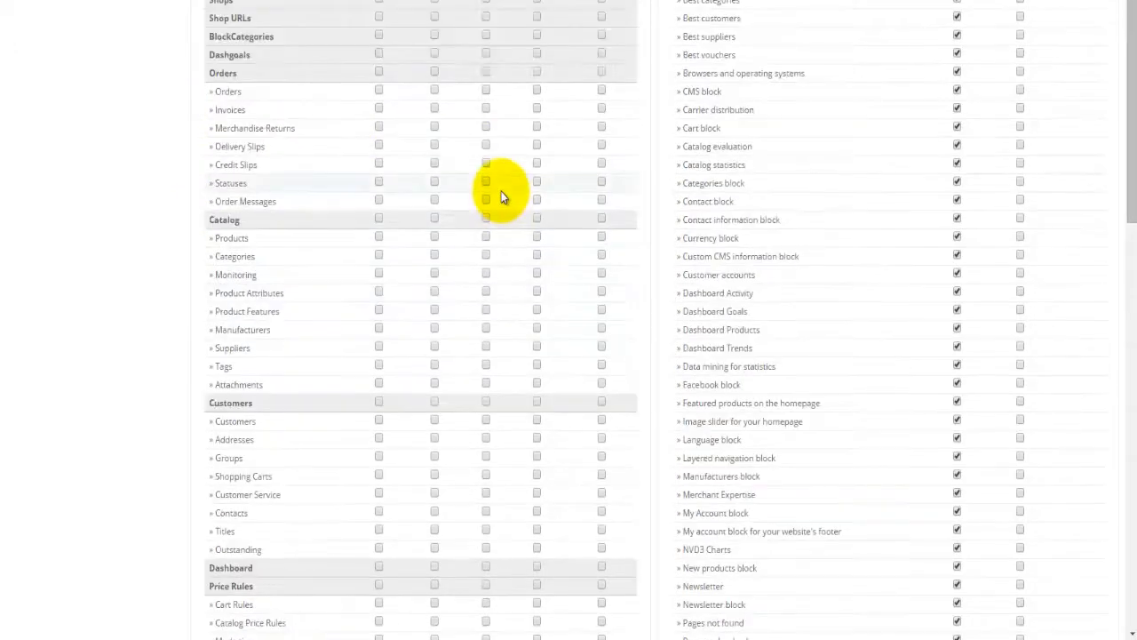
scroll(501, 191, "up", 2)
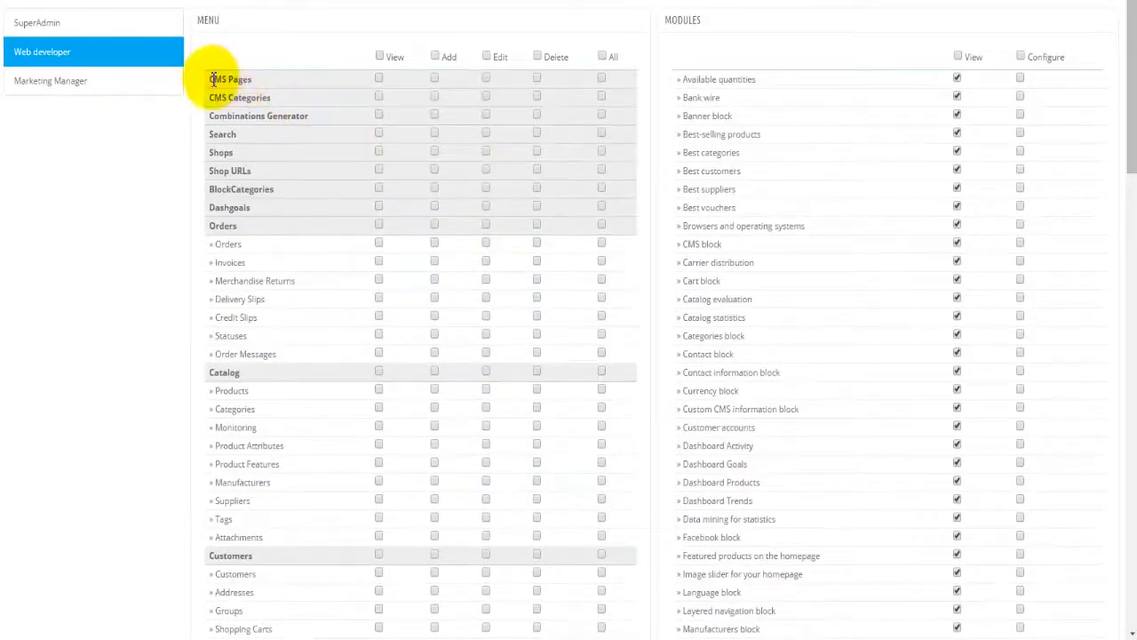
Step: Give Web developer full access to CMS Pages and CMS Categories
left_click(603, 56)
left_click(603, 56)
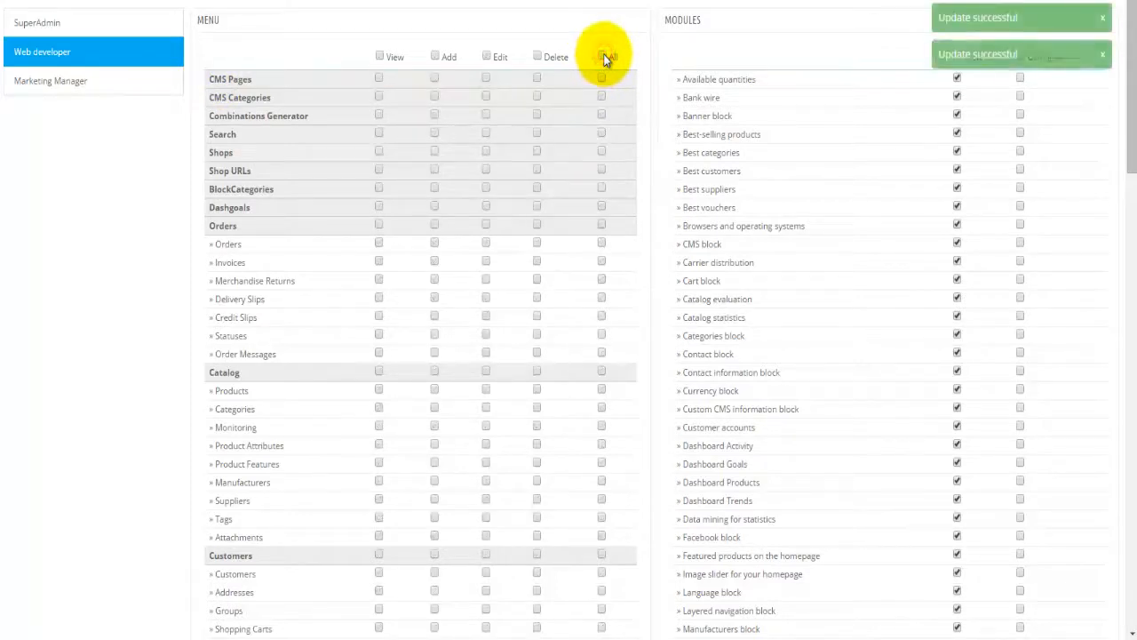
left_click(379, 79)
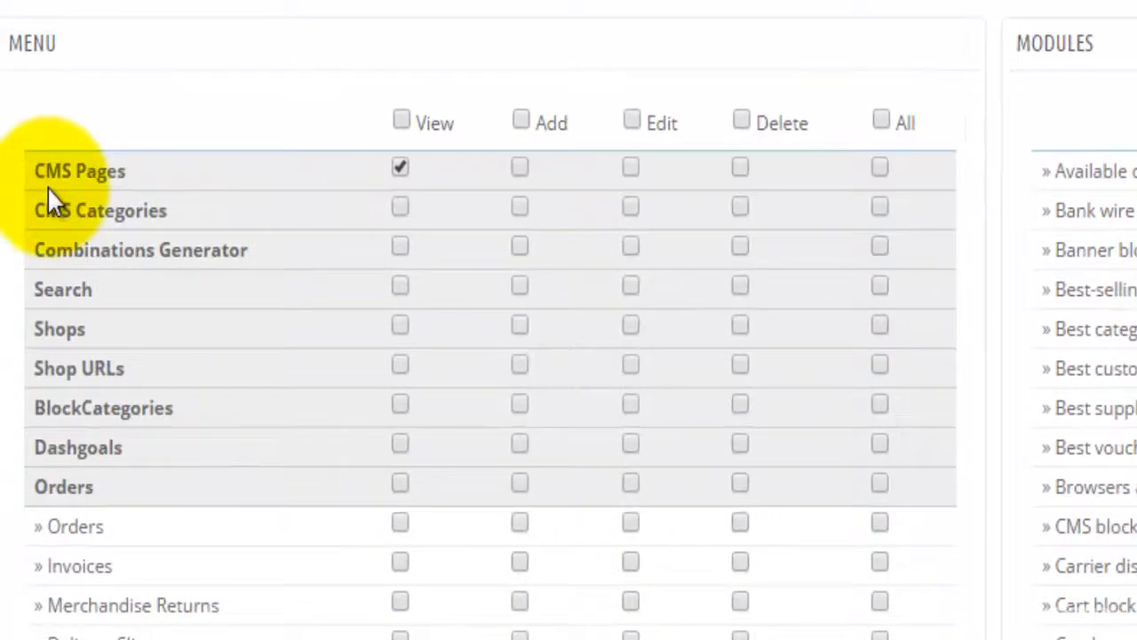
left_click(522, 171)
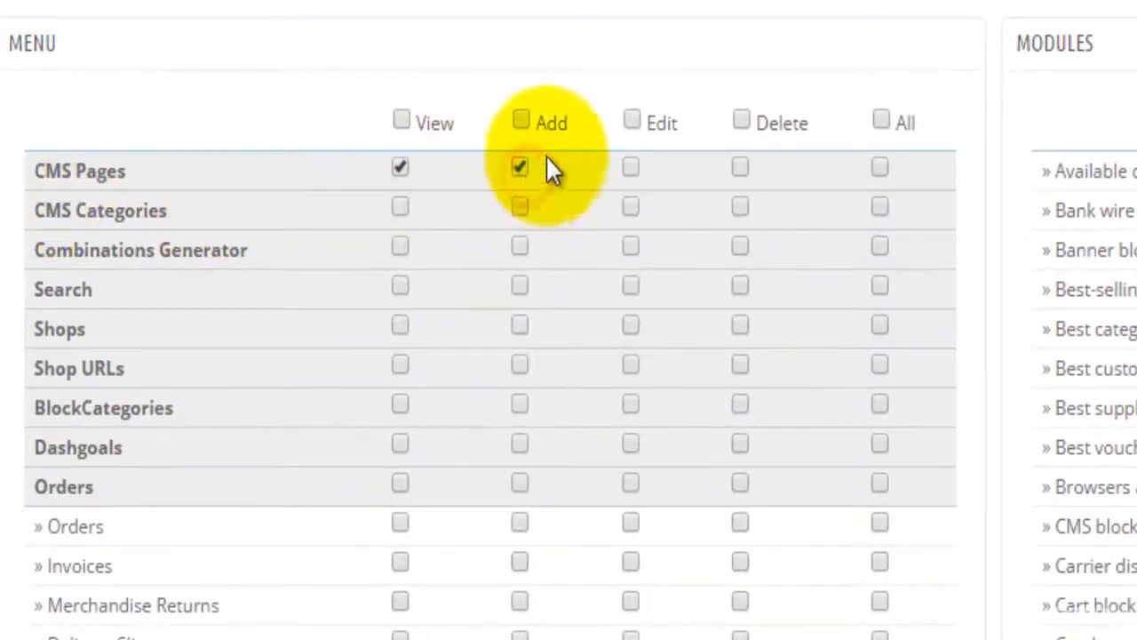
left_click(629, 171)
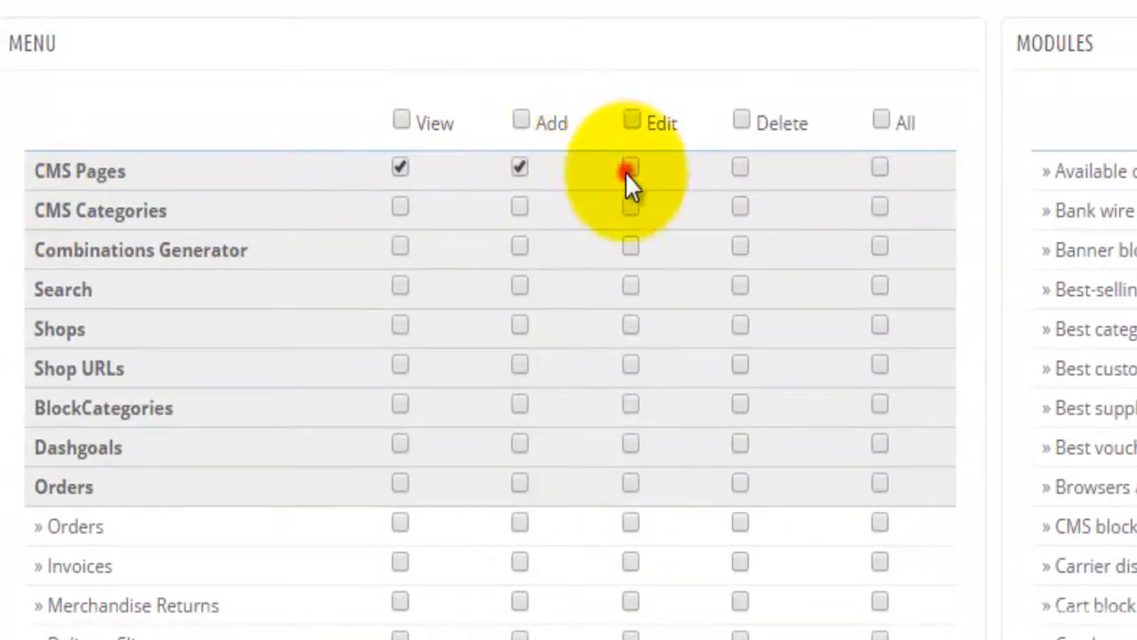
left_click(740, 169)
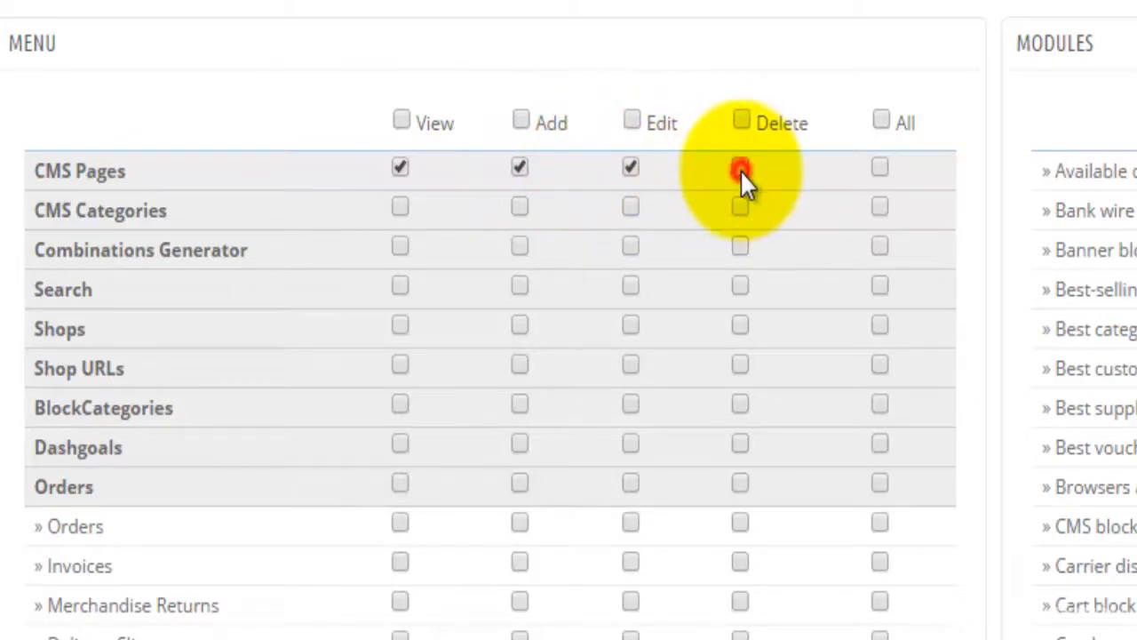
left_click(878, 168)
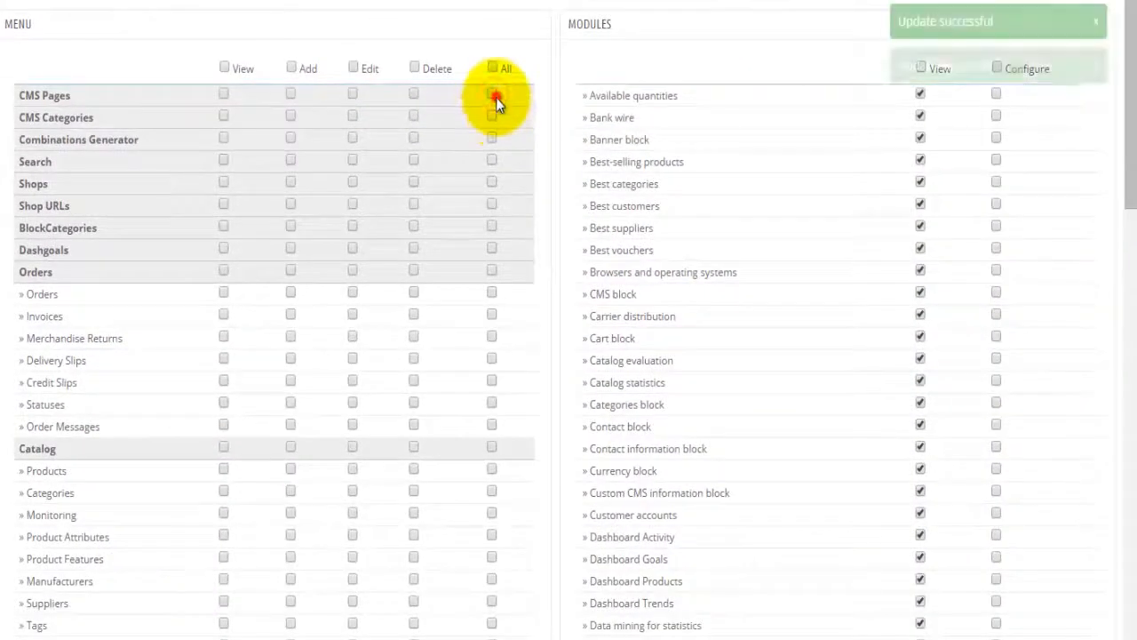
left_click(556, 131)
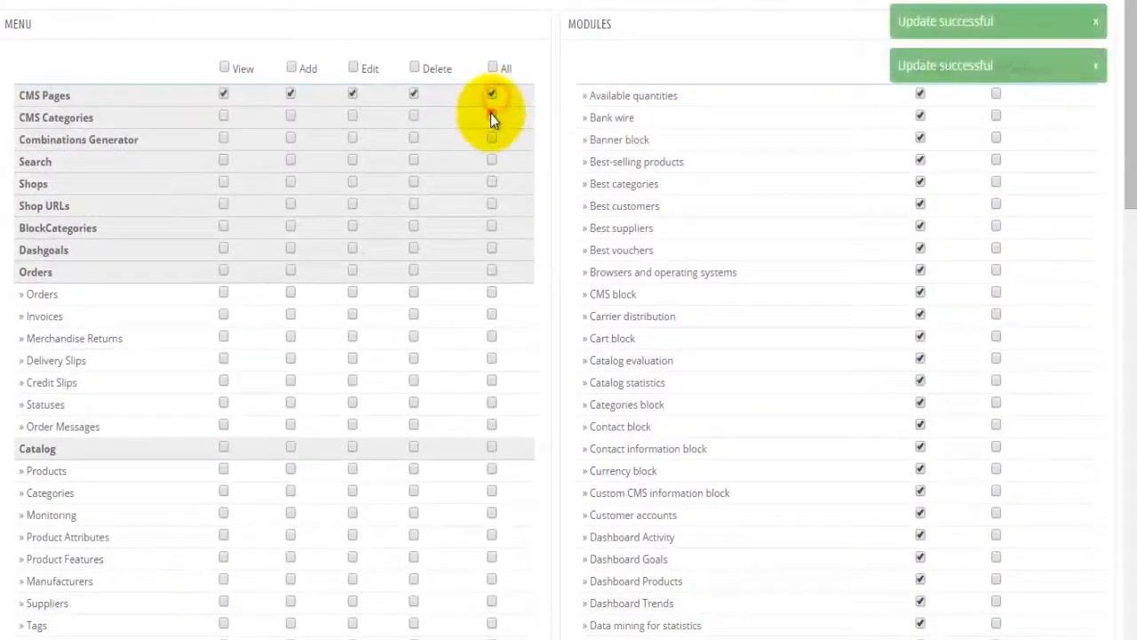
Step: Grant full access to Search, Shop URLs, Products, Categories, Monitoring, Product Attributes and Product Features
left_click(491, 160)
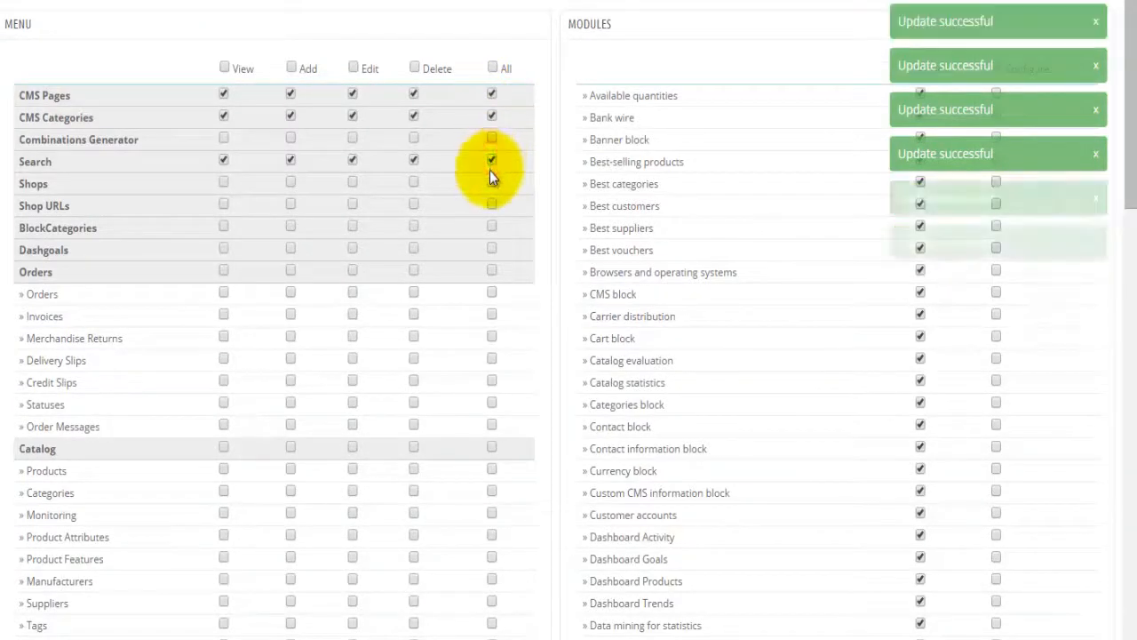
left_click(491, 205)
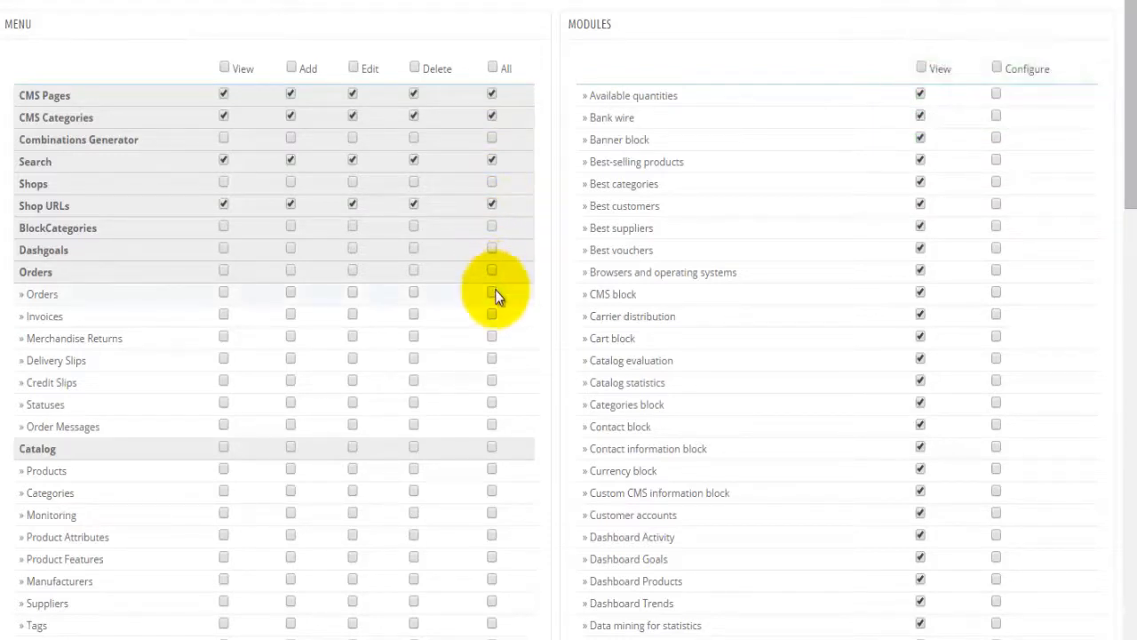
scroll(495, 296, "down", 2)
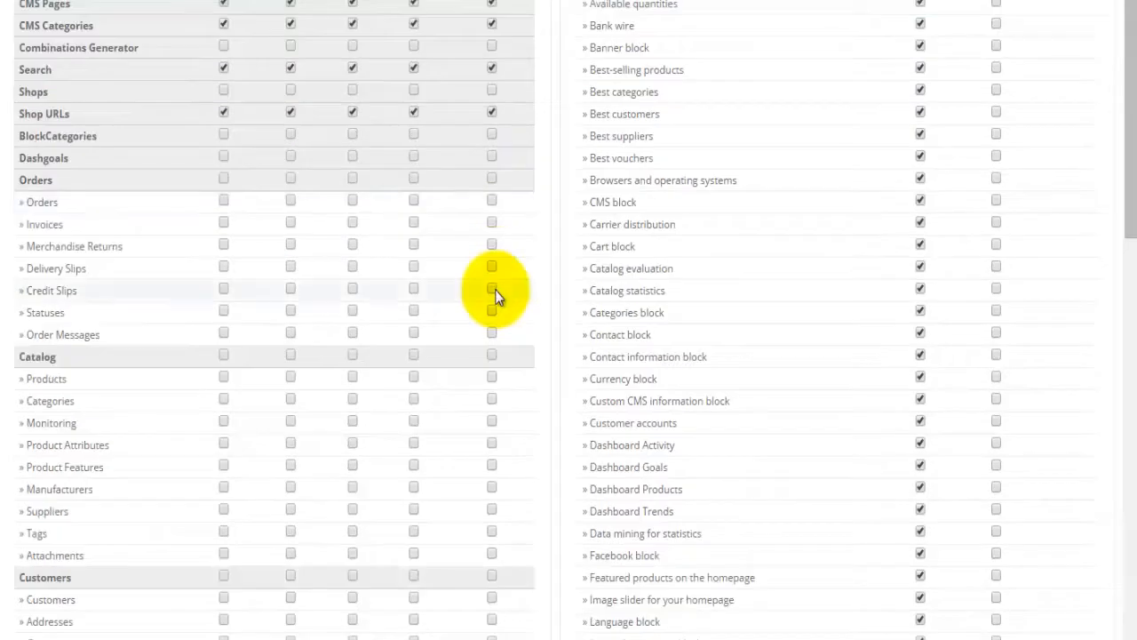
left_click(492, 285)
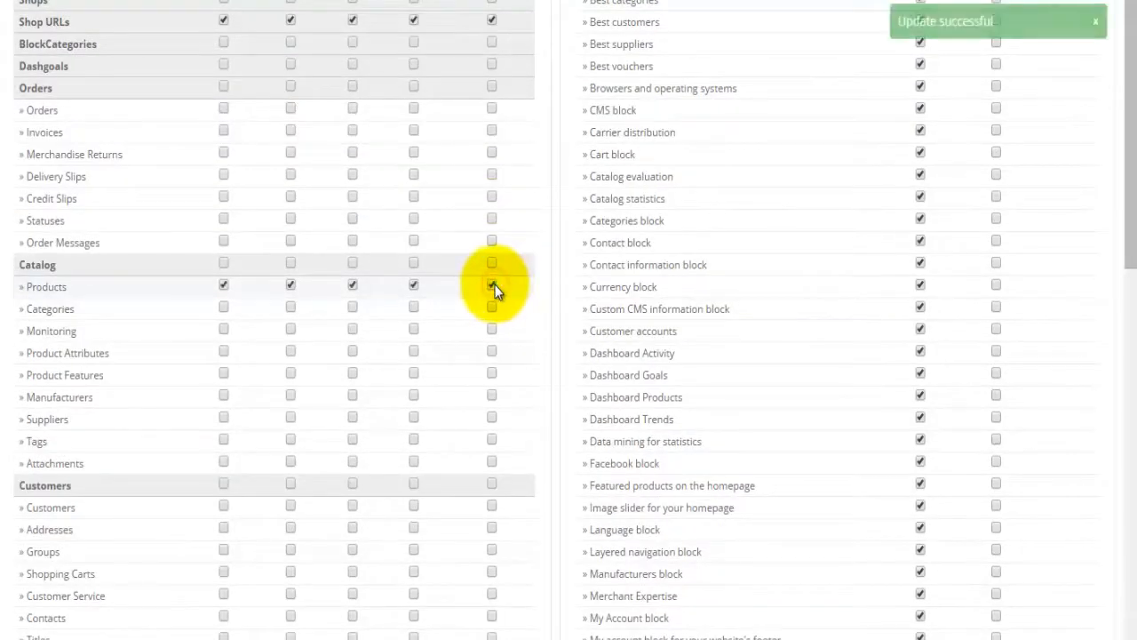
left_click(491, 307)
left_click(492, 329)
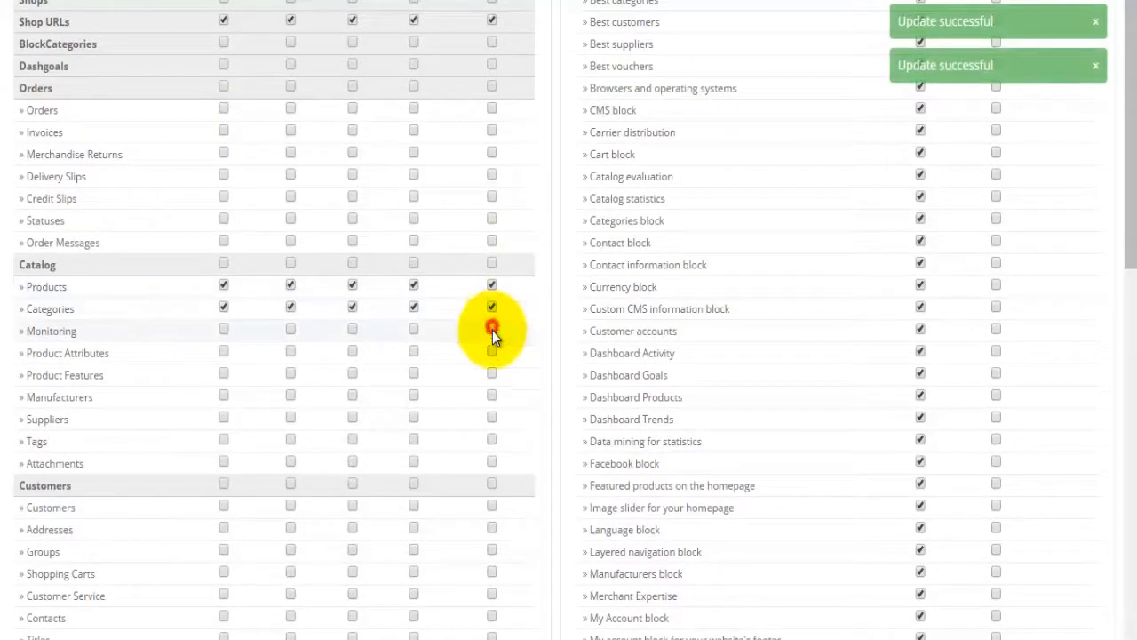
left_click(491, 352)
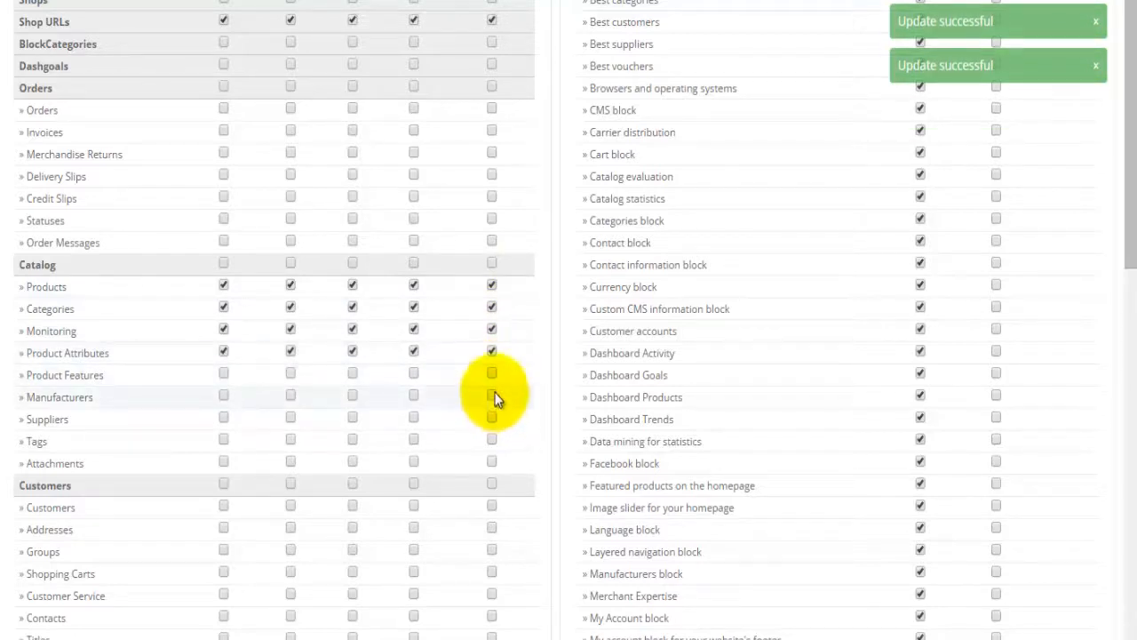
left_click(491, 374)
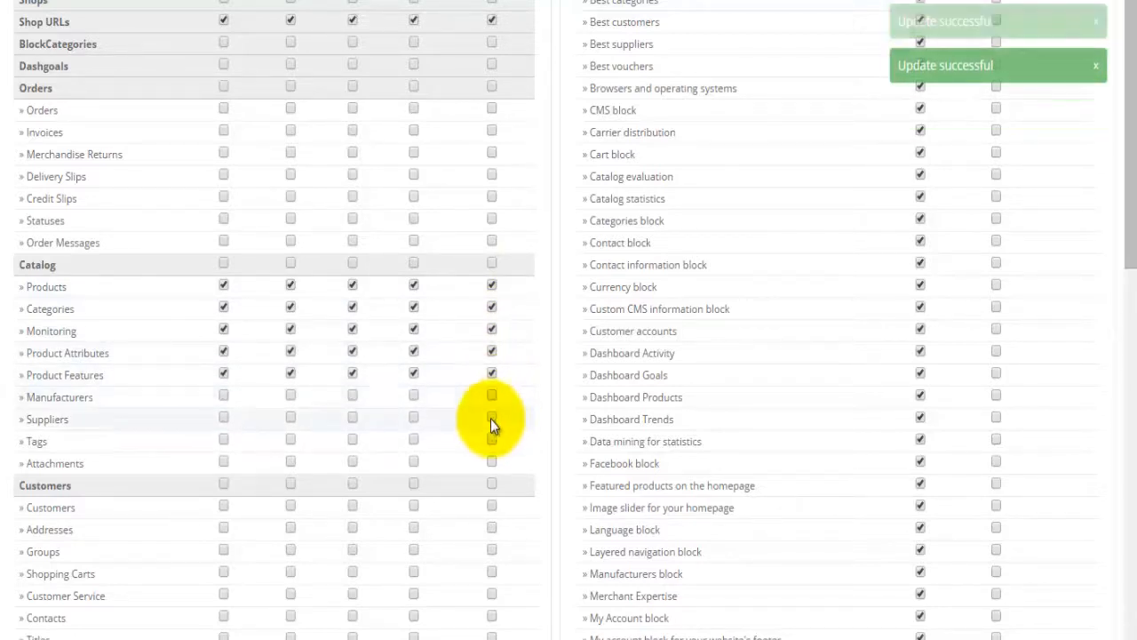
scroll(459, 405, "up", 2)
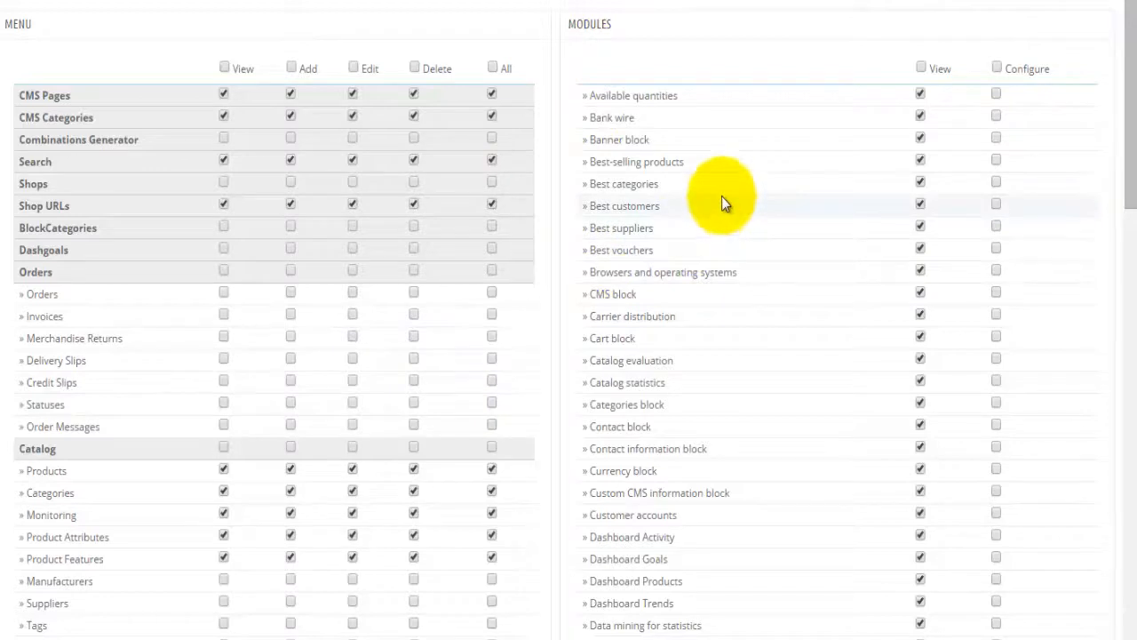
Step: Allow configuring Custom CMS information block, Dashboard Activity, Facebook block, Featured products and Language block
double_click(601, 24)
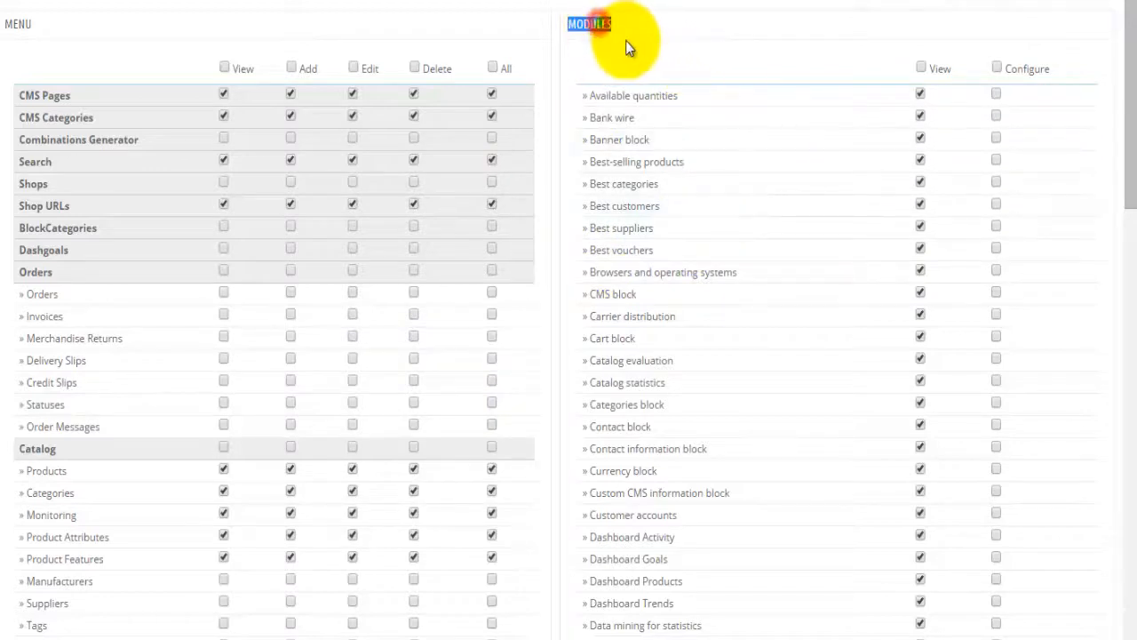
double_click(27, 24)
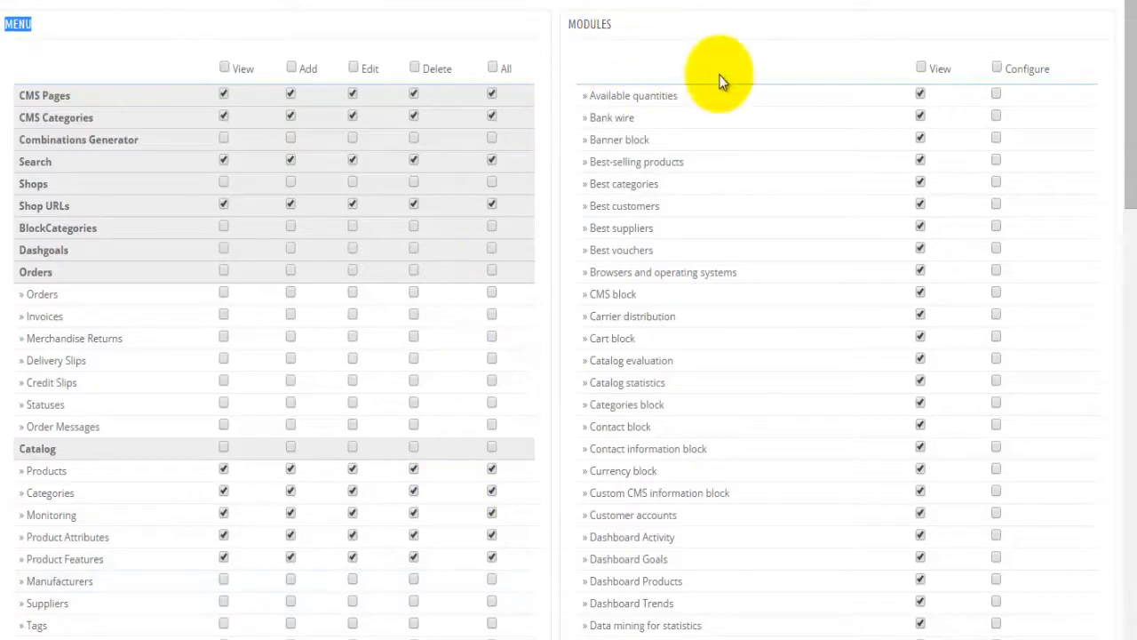
scroll(920, 94, "down", 12)
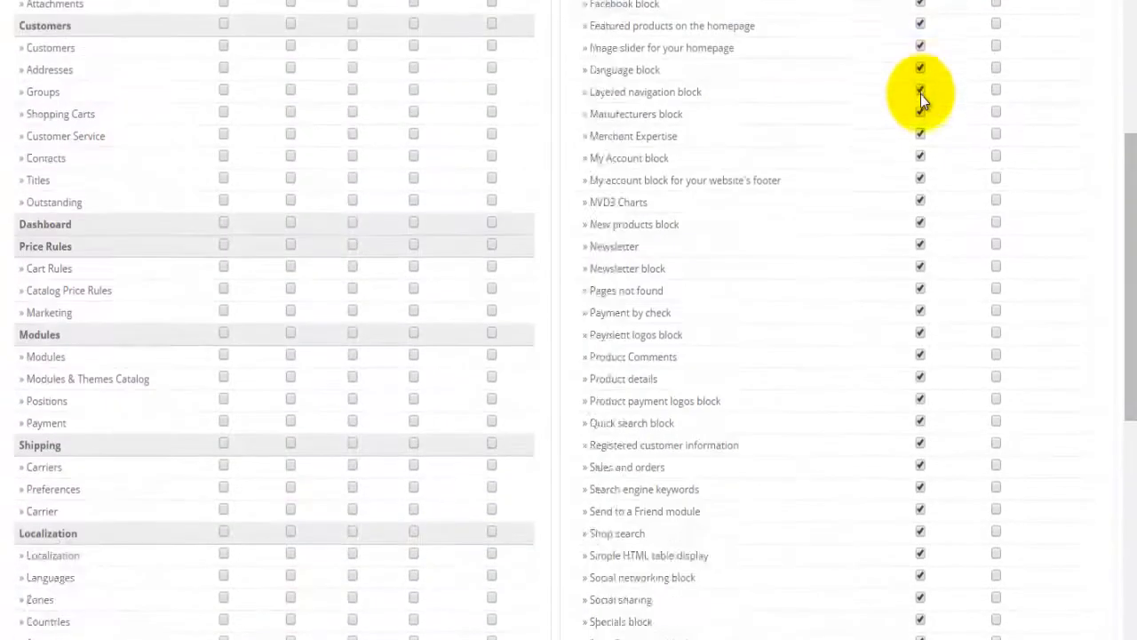
scroll(920, 94, "up", 6)
scroll(921, 94, "up", 6)
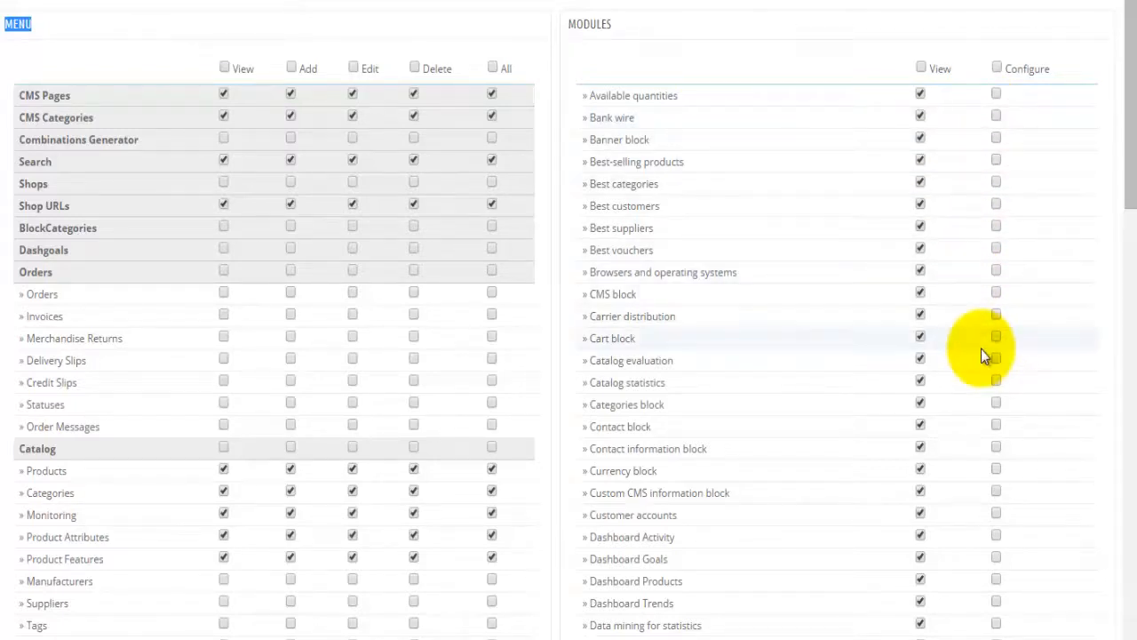
scroll(981, 348, "down", 1)
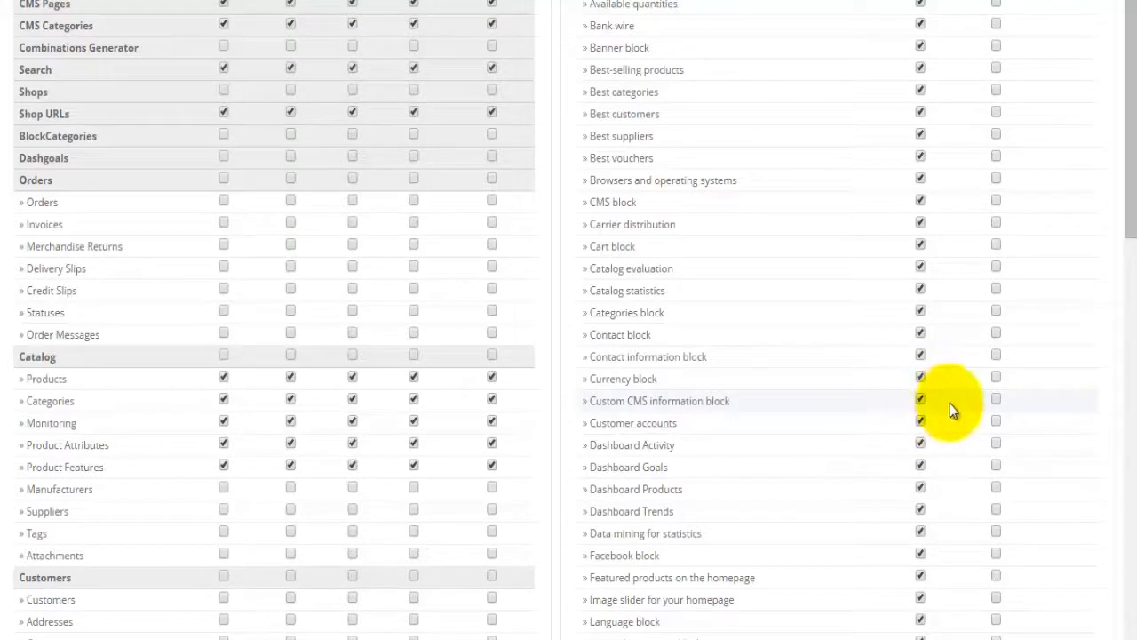
left_click(995, 400)
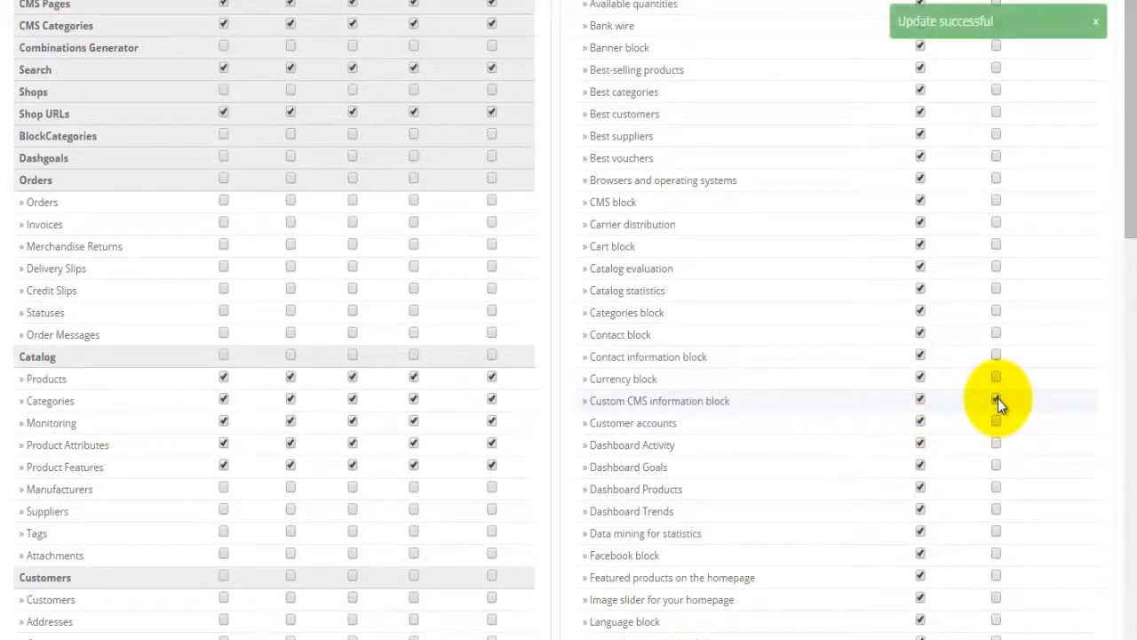
left_click(997, 443)
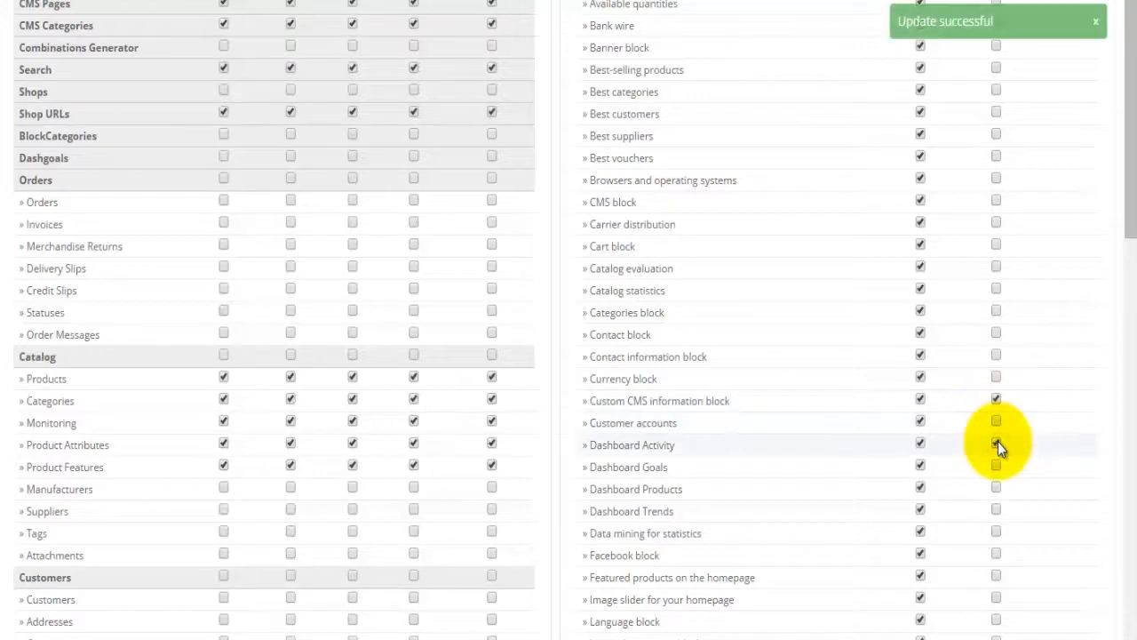
scroll(997, 441, "down", 1)
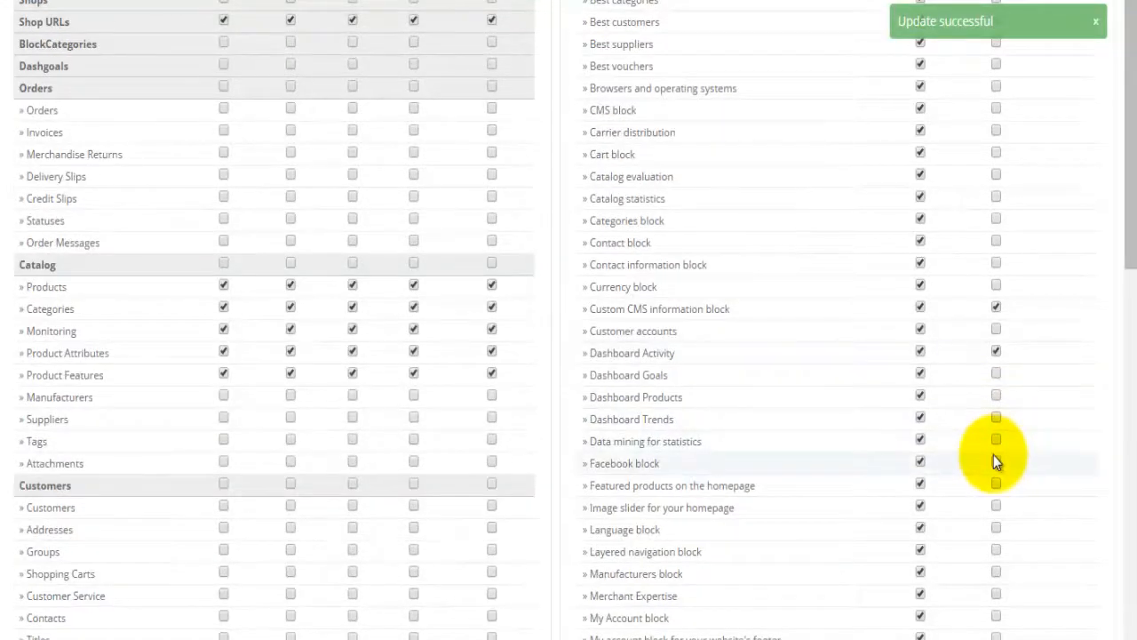
left_click(996, 462)
scroll(997, 459, "down", 1)
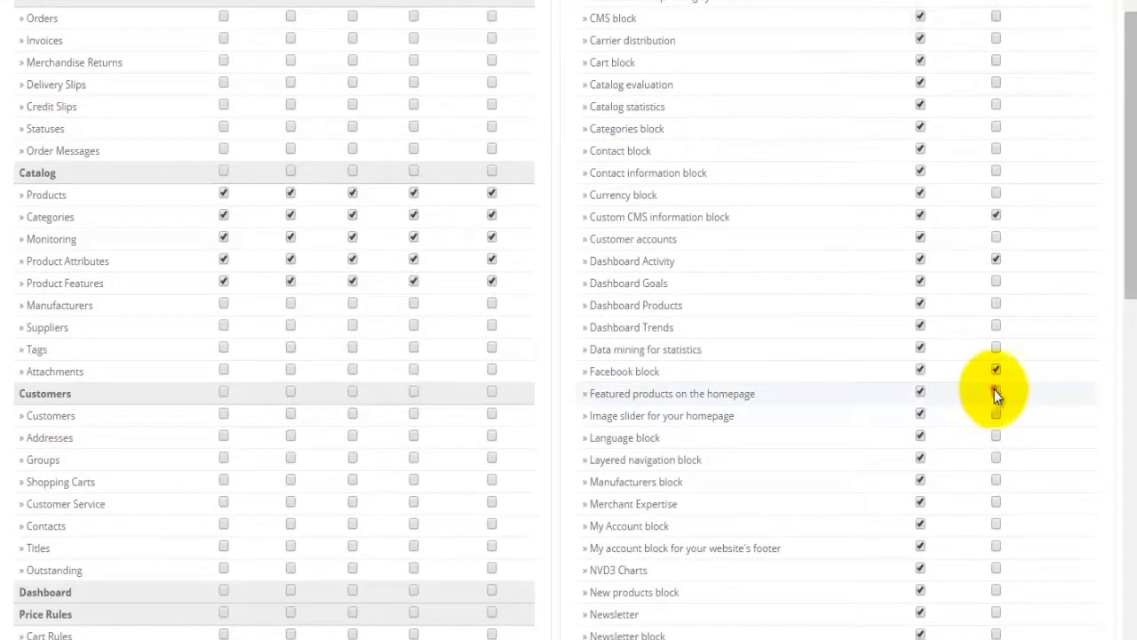
left_click(995, 393)
left_click(996, 436)
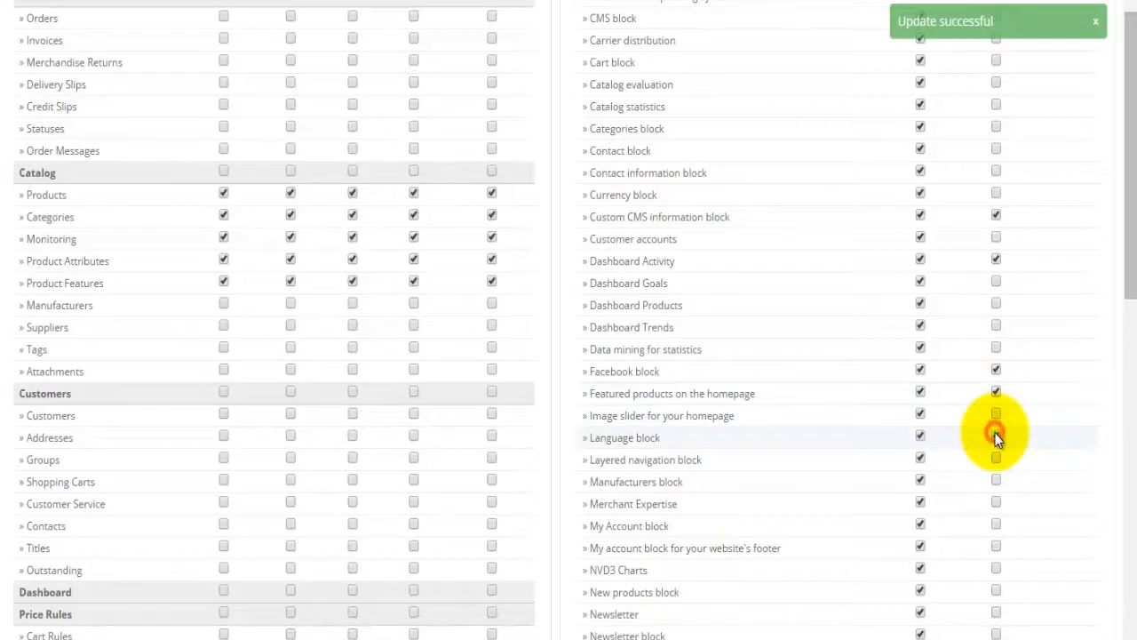
Step: Allow configuring New products, Newsletter, Social sharing, Theme configurator, Viewed products and Visitors online
scroll(995, 435, "down", 1)
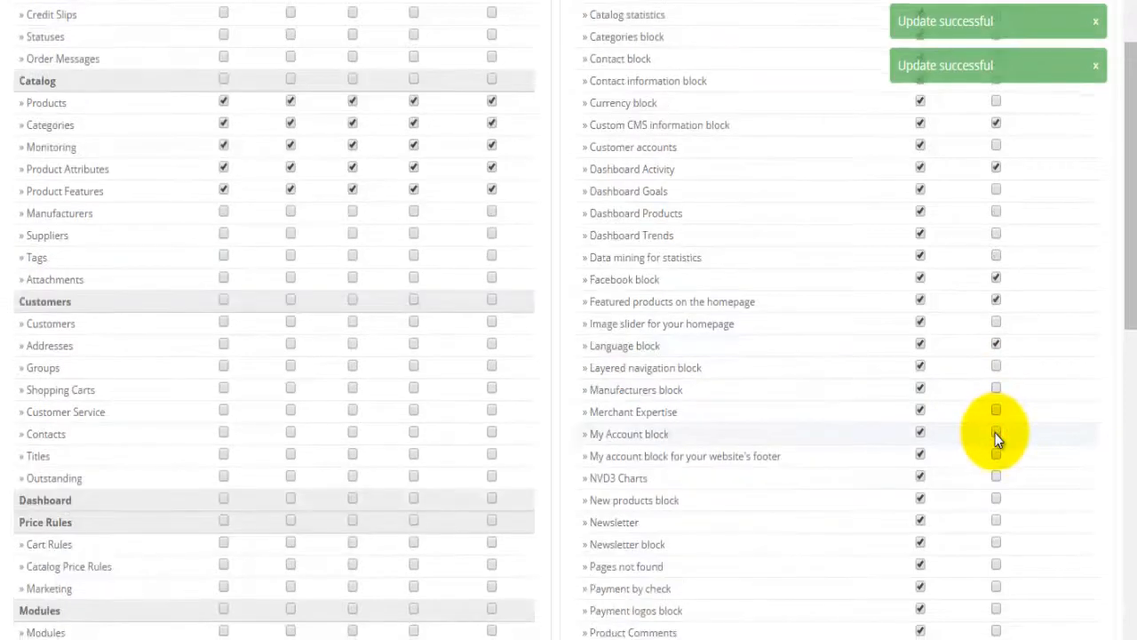
left_click(996, 501)
scroll(996, 501, "down", 1)
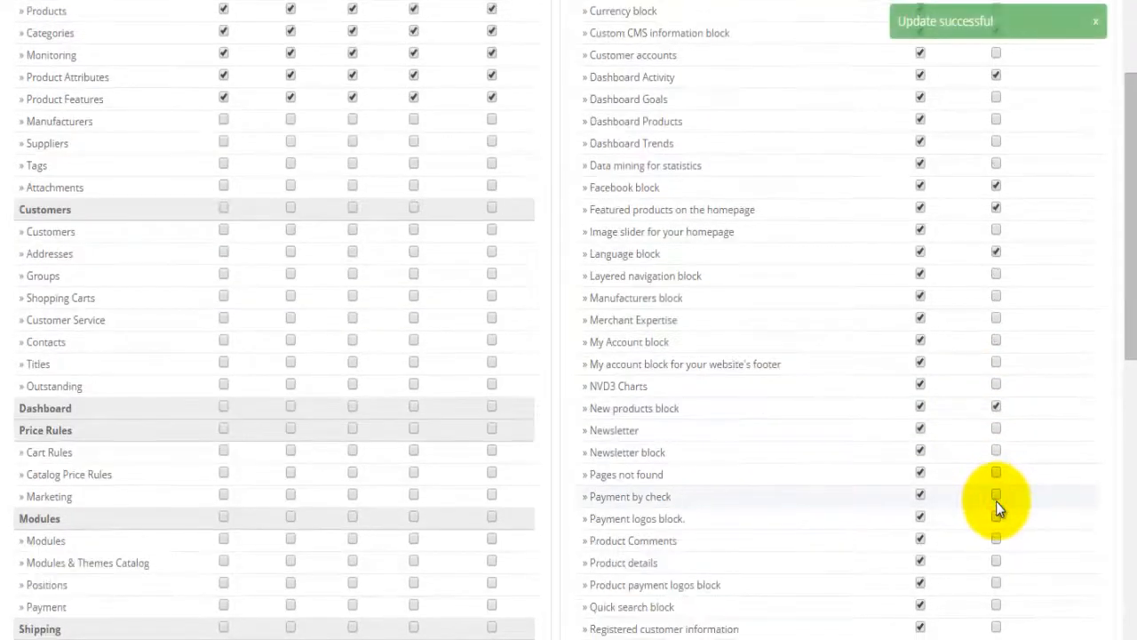
left_click(992, 429)
scroll(989, 460, "down", 1)
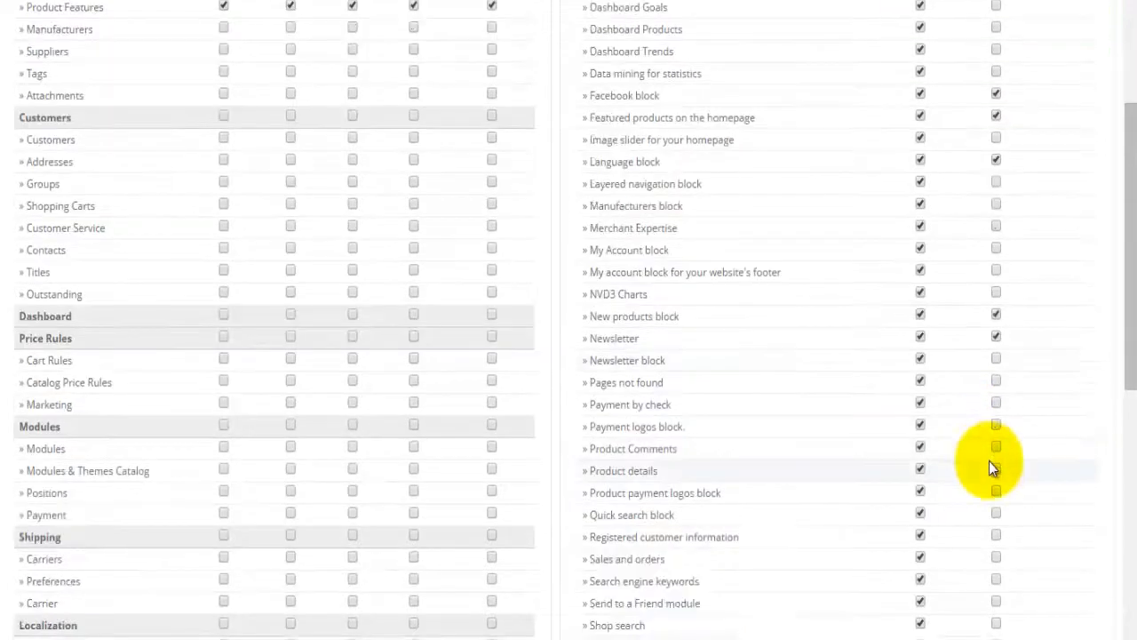
scroll(989, 461, "down", 1)
scroll(989, 461, "down", 1)
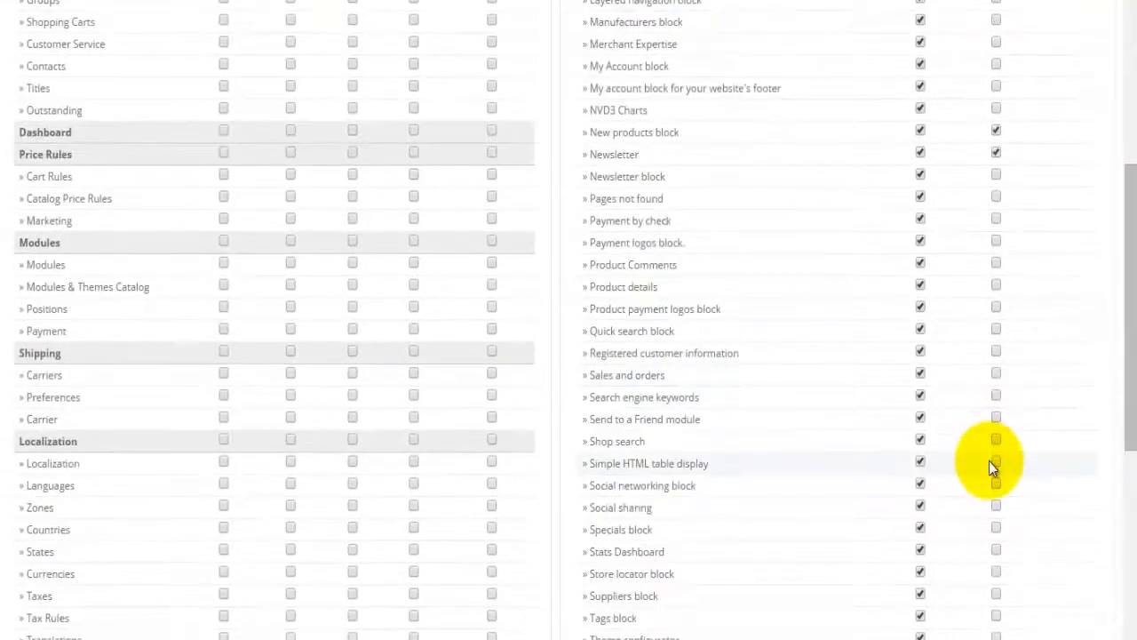
left_click(996, 506)
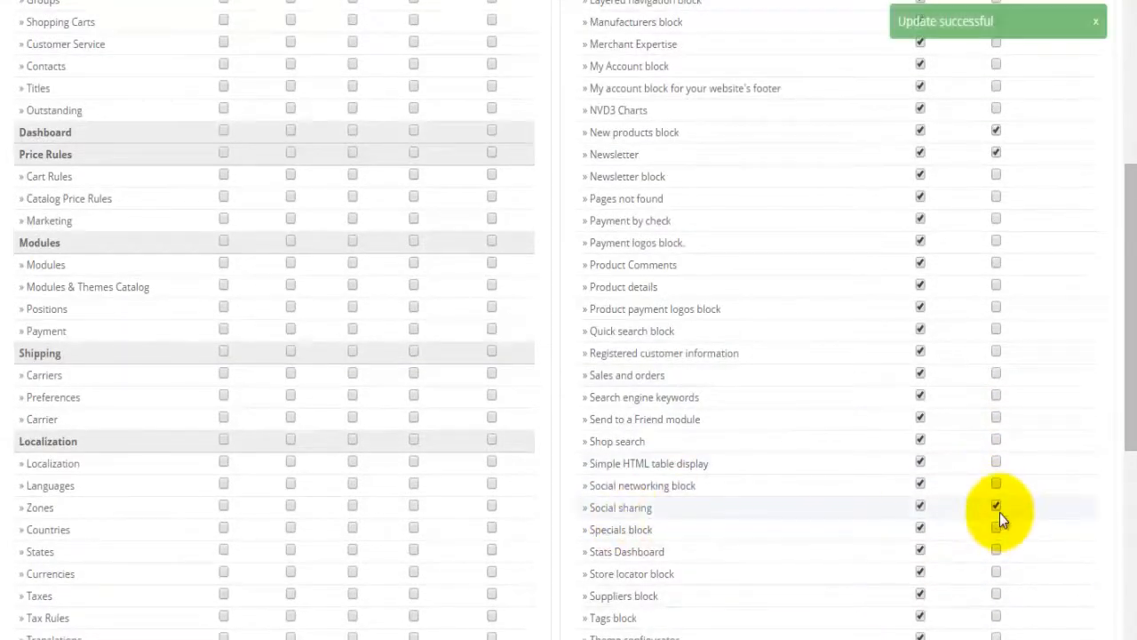
scroll(999, 524, "down", 1)
left_click(996, 545)
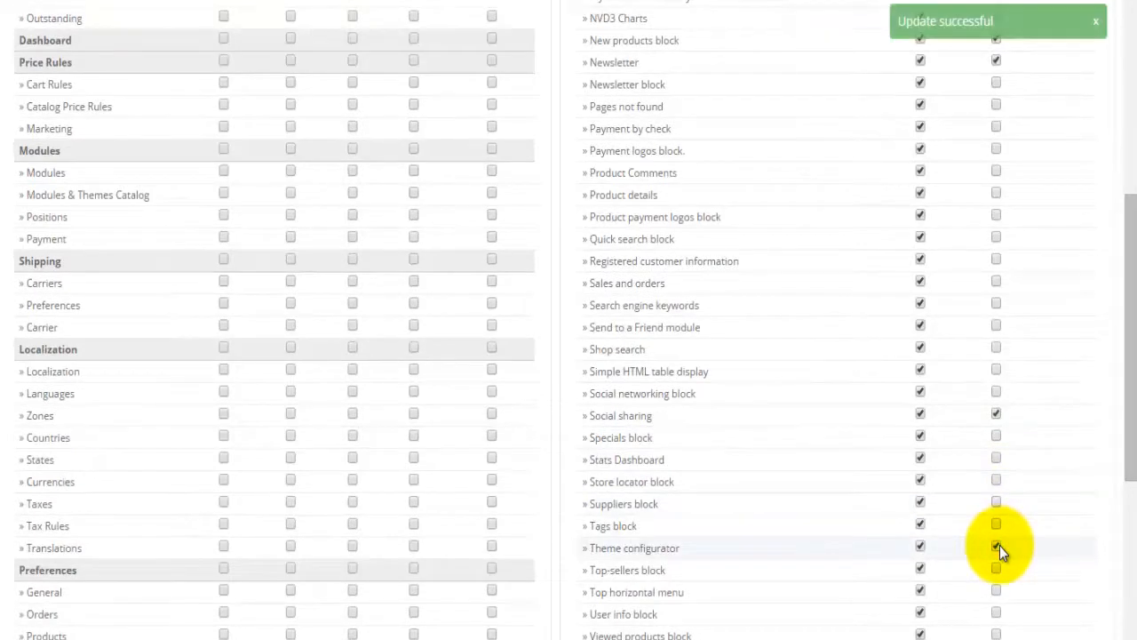
scroll(999, 545, "down", 1)
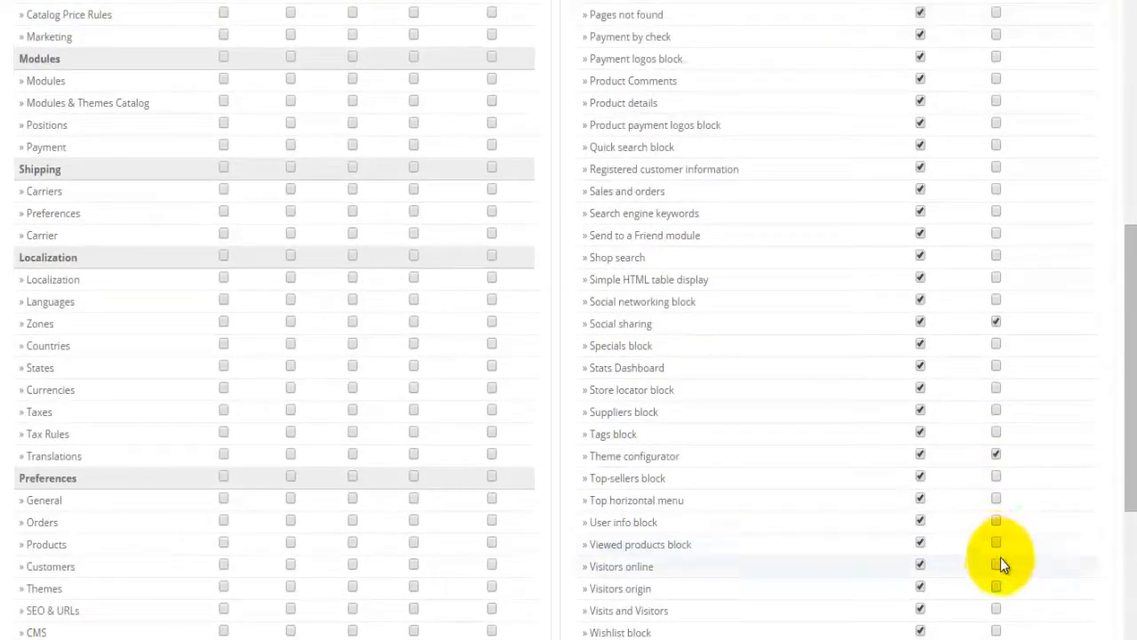
left_click(996, 543)
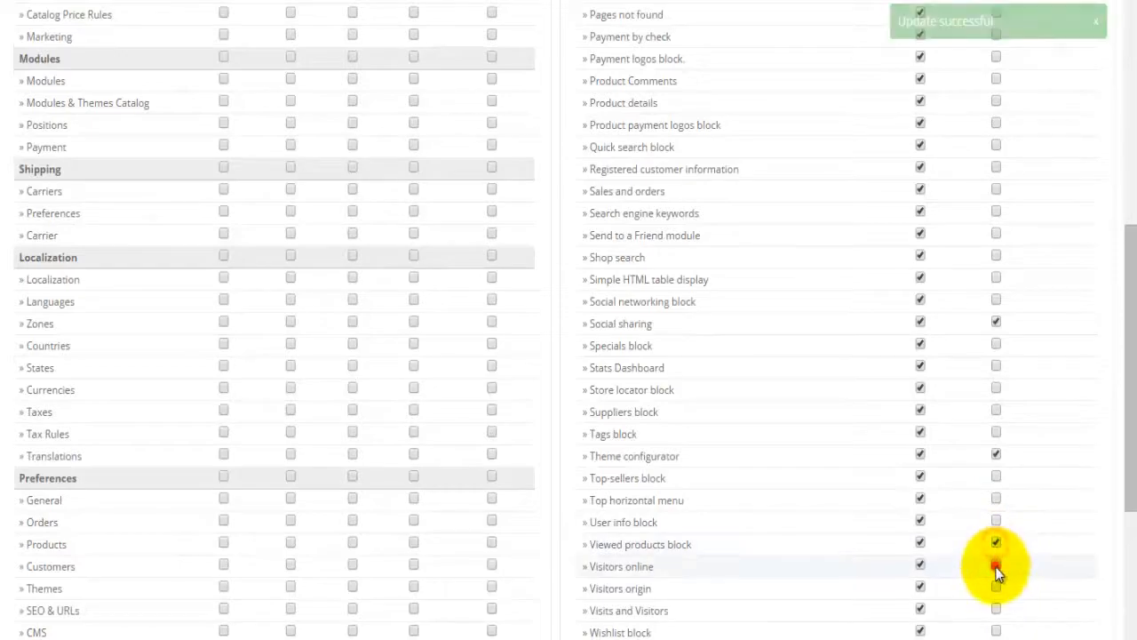
left_click(996, 566)
Step: Bring up the Marketing Manager profile's permissions
scroll(977, 621, "up", 4)
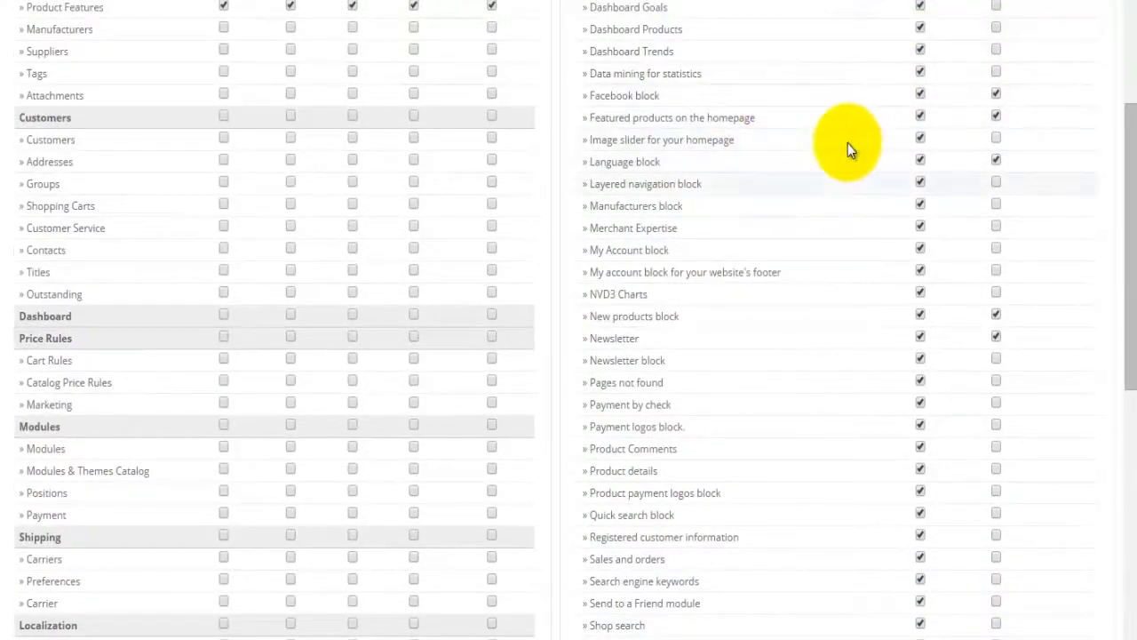
scroll(847, 143, "up", 6)
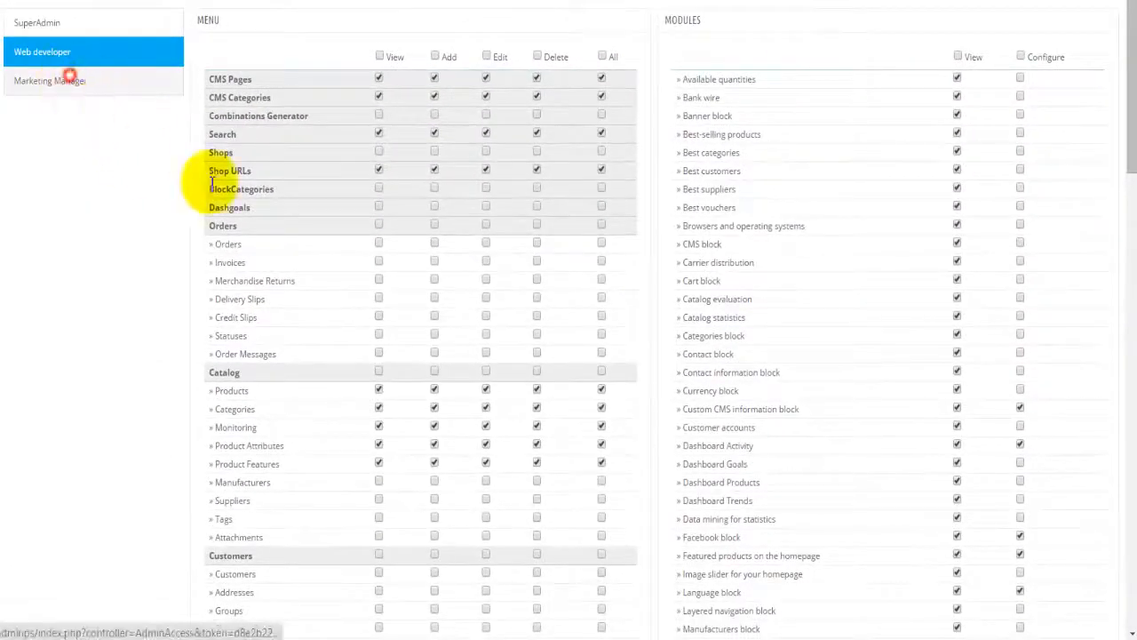
left_click(71, 81)
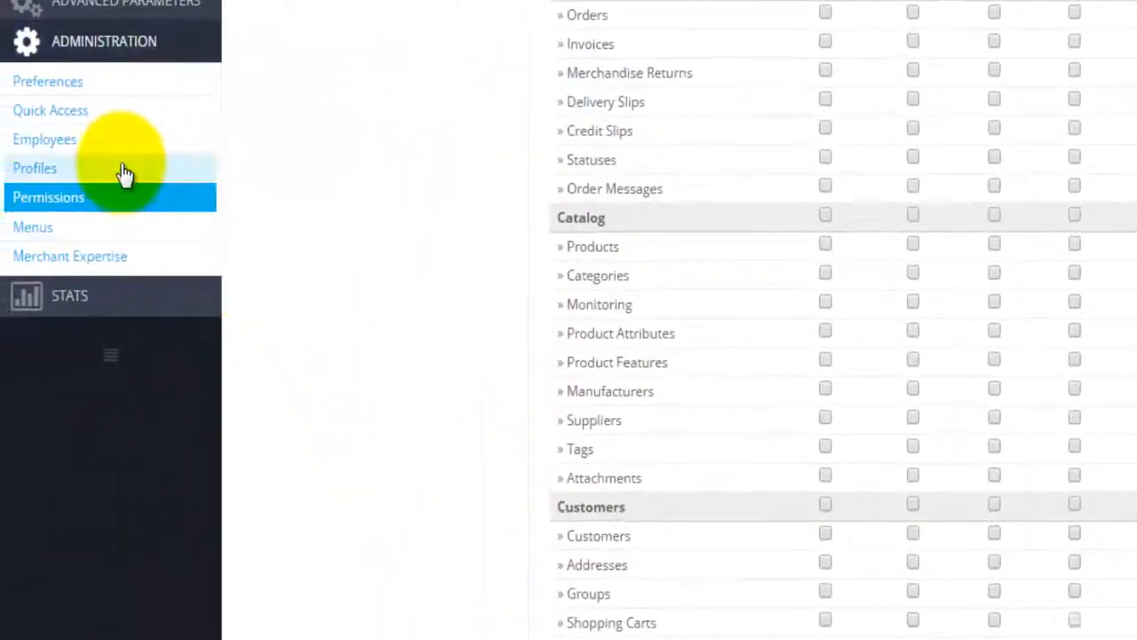
Step: Start a new employee and enter the employee's first and last name
left_click(88, 153)
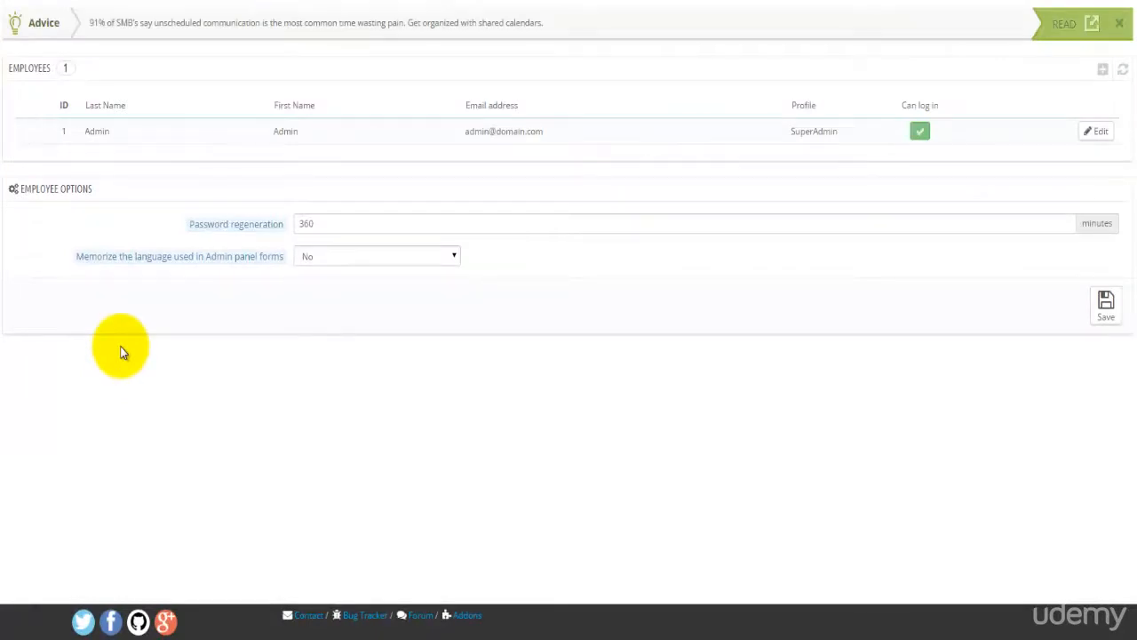
left_click(1102, 69)
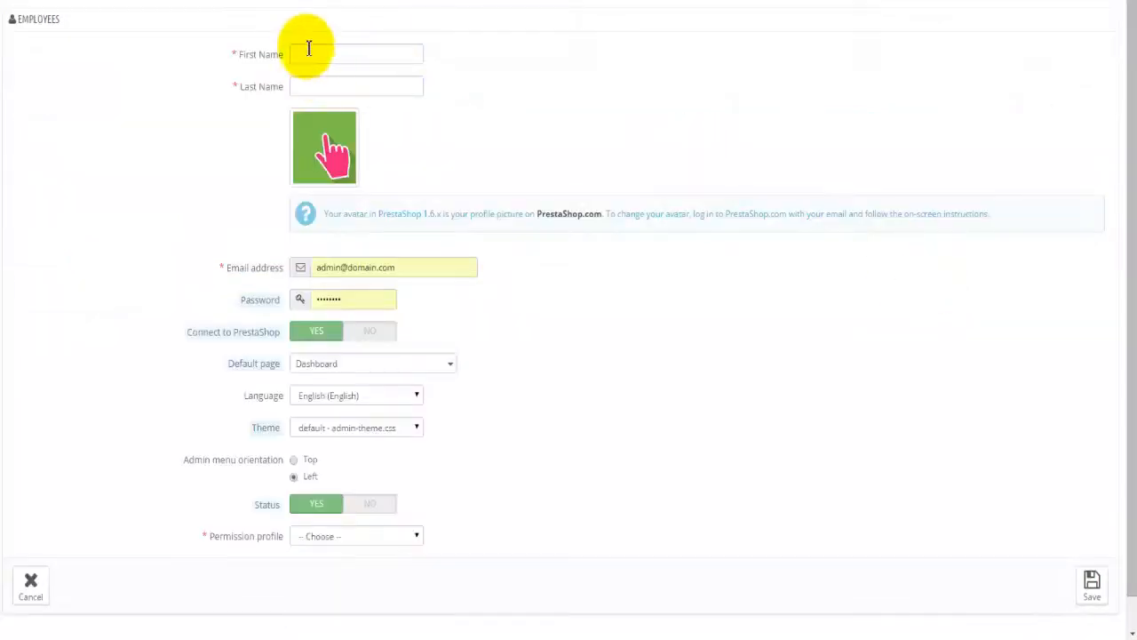
left_click(306, 50)
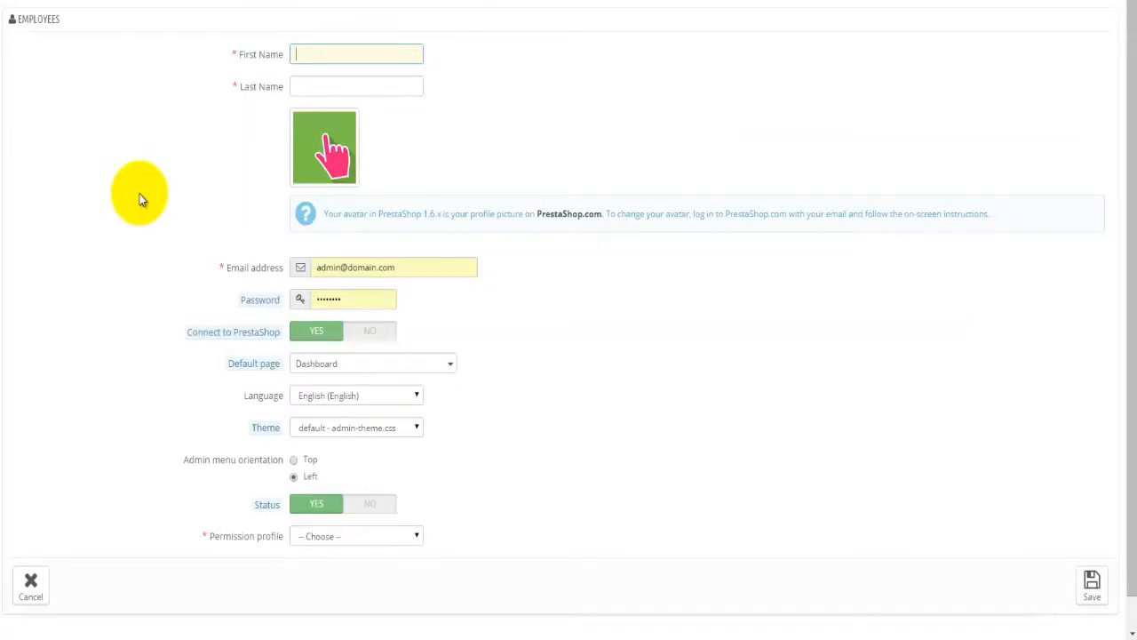
key("Tab")
left_click(139, 198)
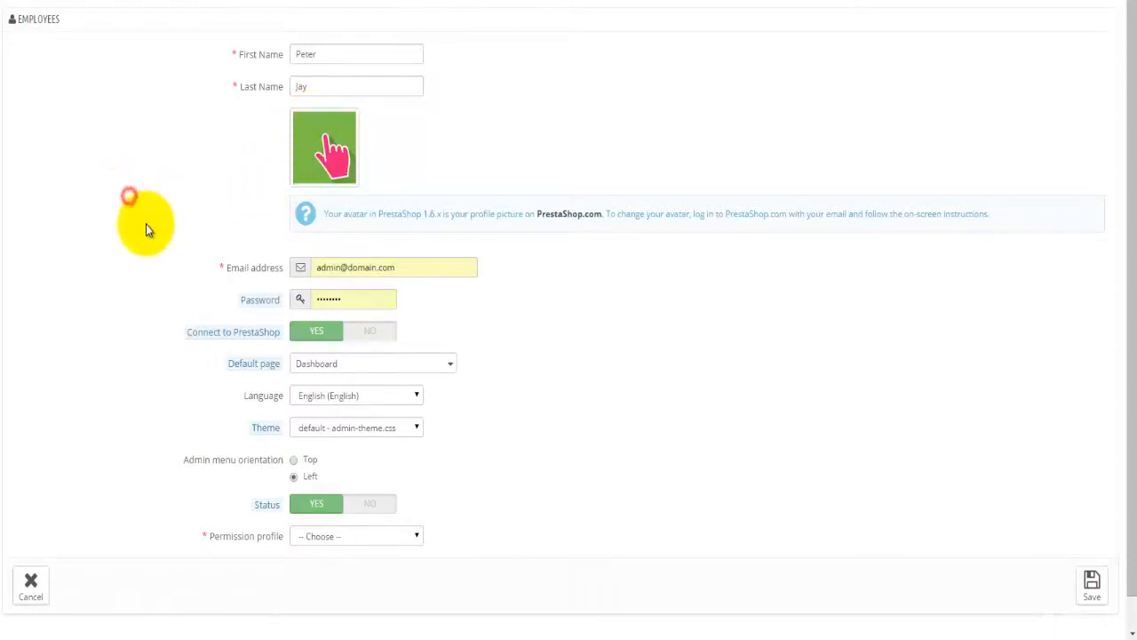
Step: Replace the e-mail with the employee's work address and set a password
scroll(146, 222, "down", 1)
left_click_drag(408, 234, 276, 218)
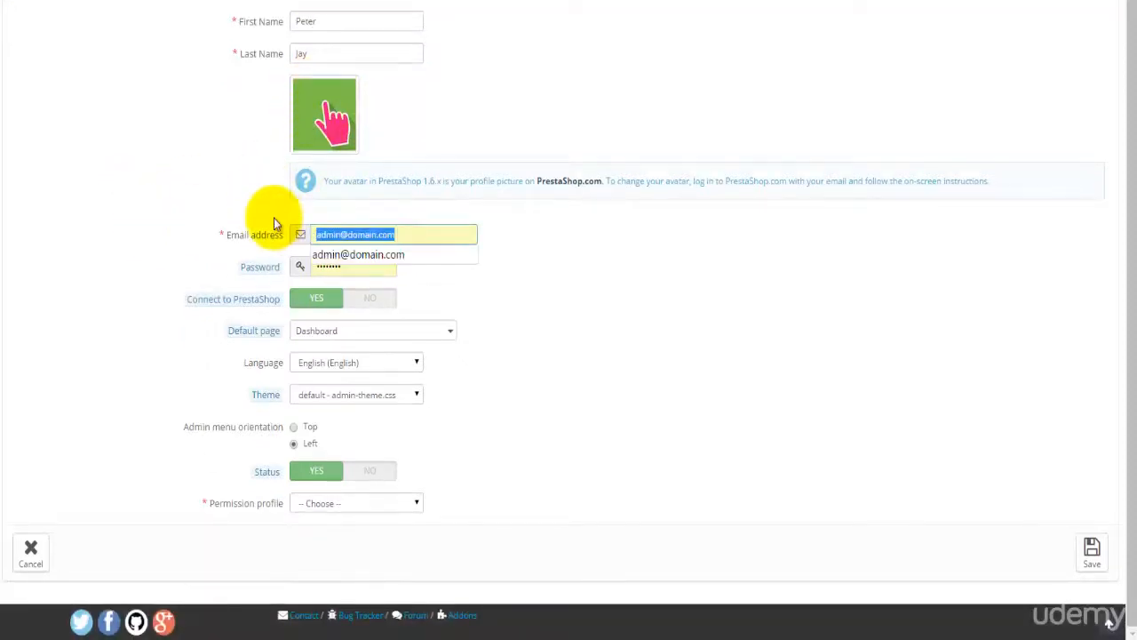
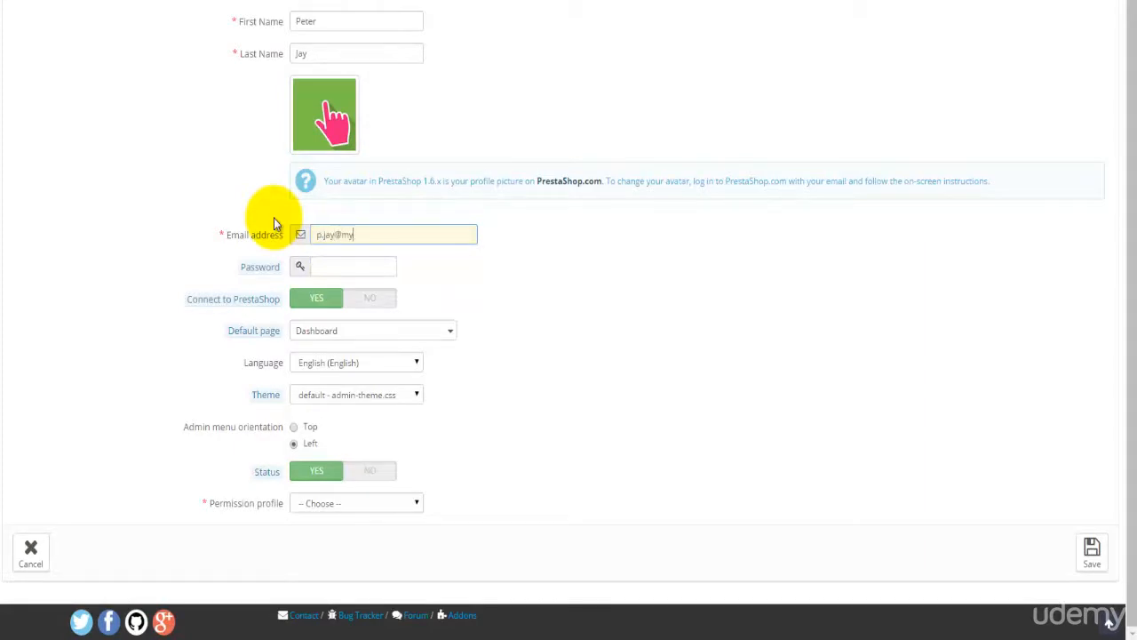
key("Tab")
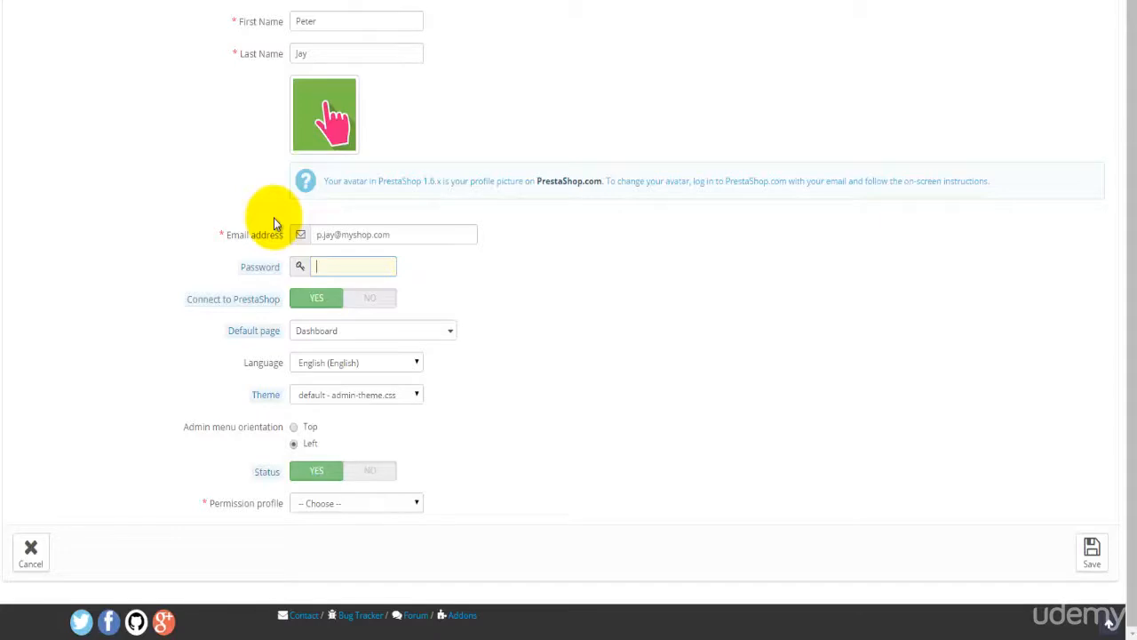
type("•••••••••")
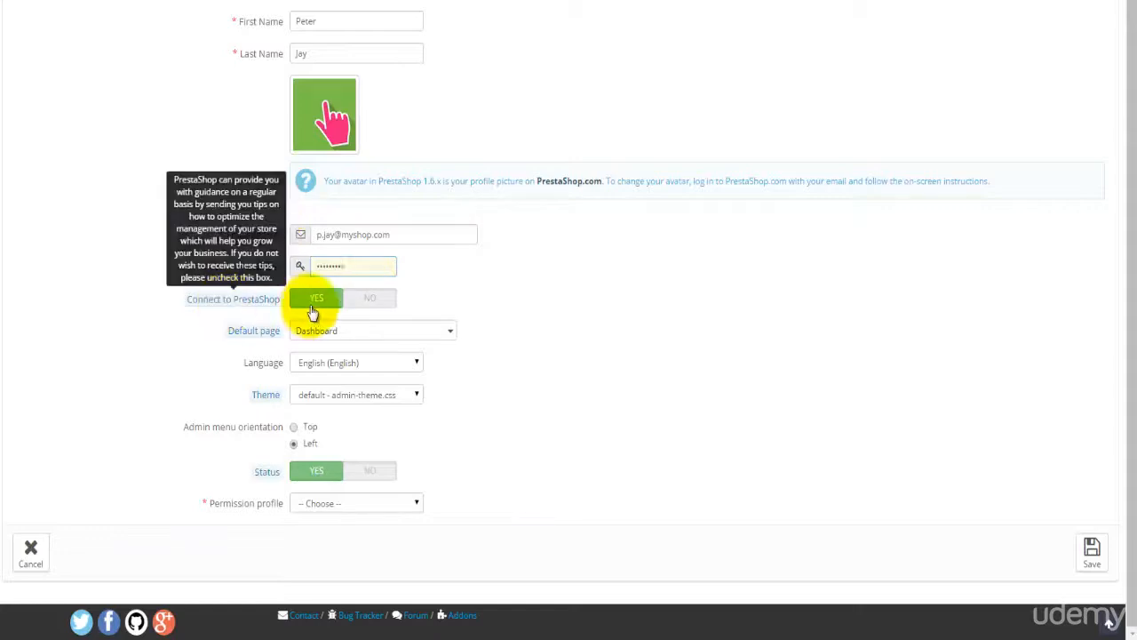
left_click(317, 330)
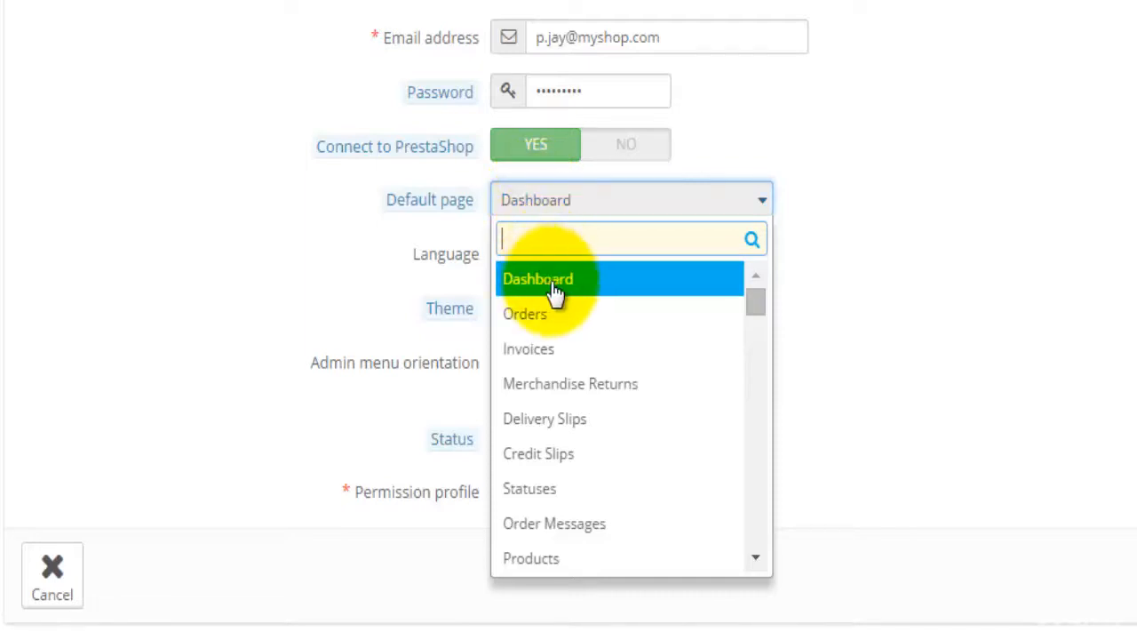
Step: Make Themes the new employee's default page
left_click(755, 560)
left_click_drag(754, 563, 753, 564)
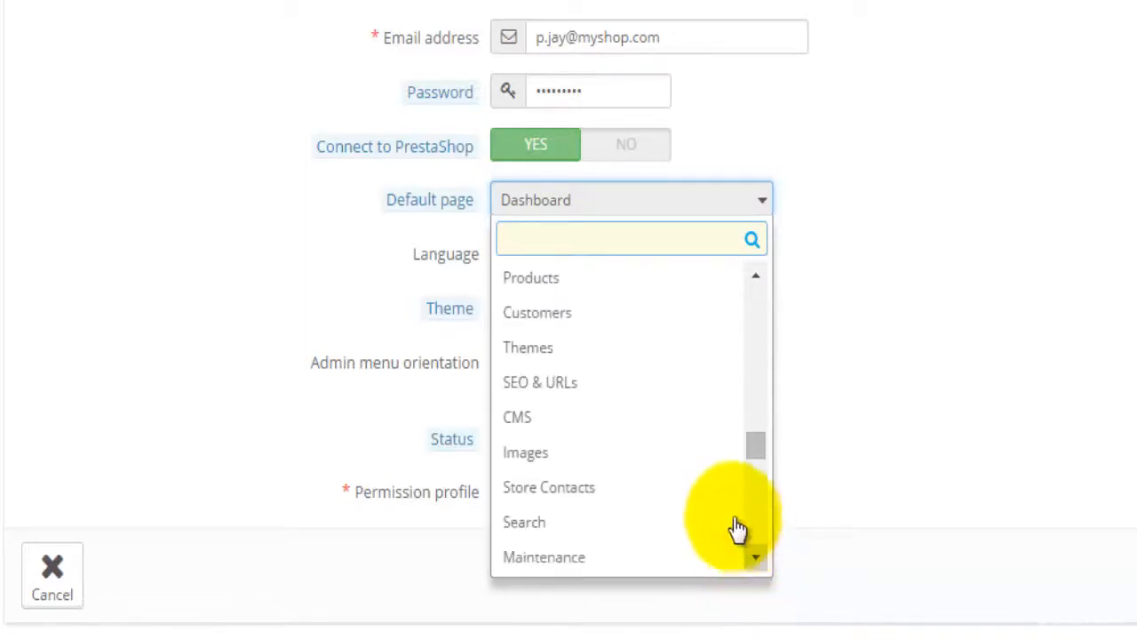
left_click(586, 352)
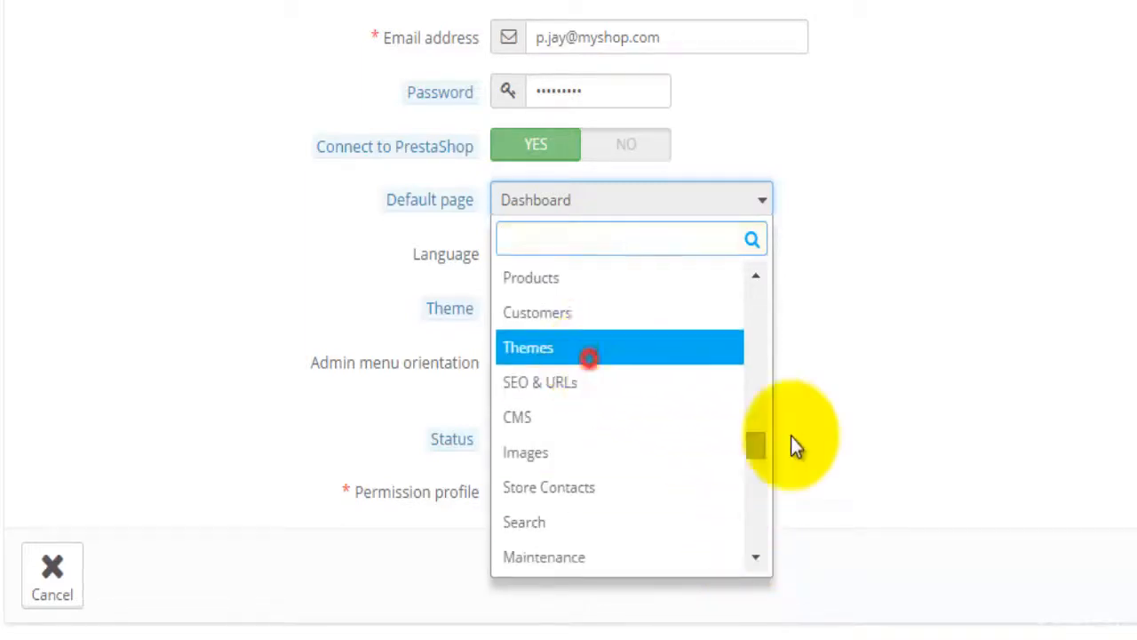
left_click(919, 463)
Step: Keep English and the default admin theme, and assign the Web developer profile
left_click(652, 263)
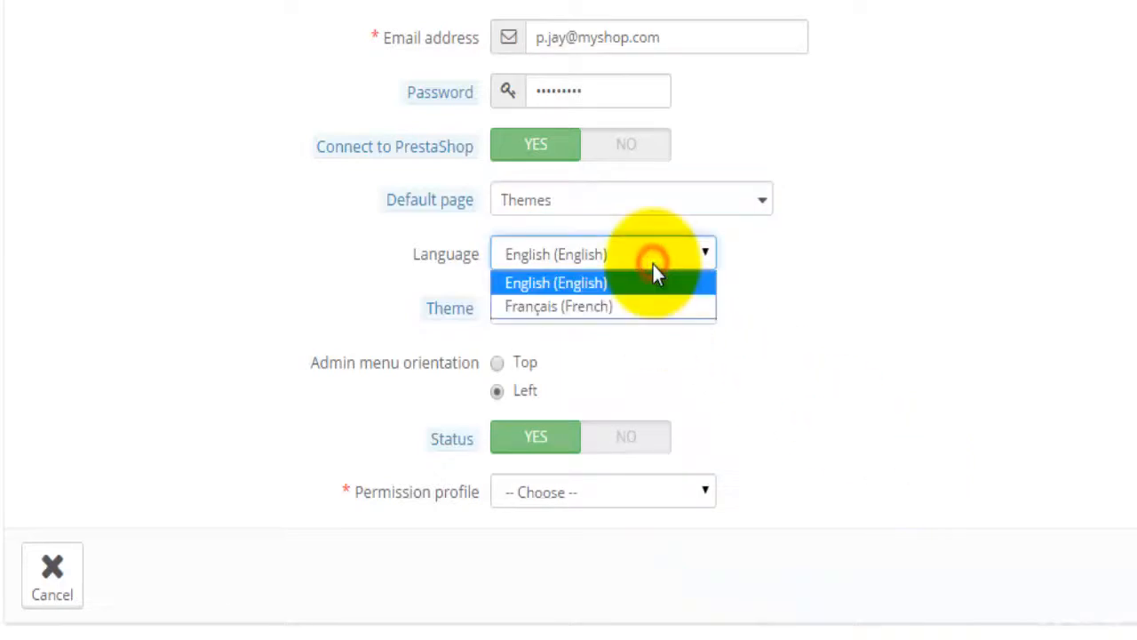
left_click(587, 255)
left_click(599, 314)
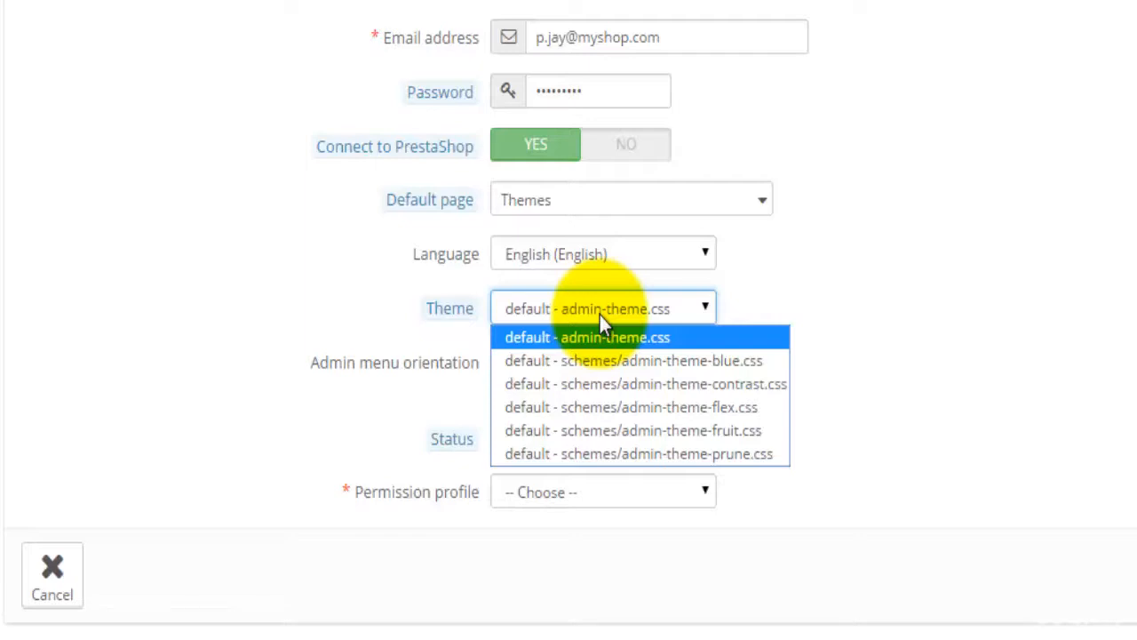
left_click(1022, 304)
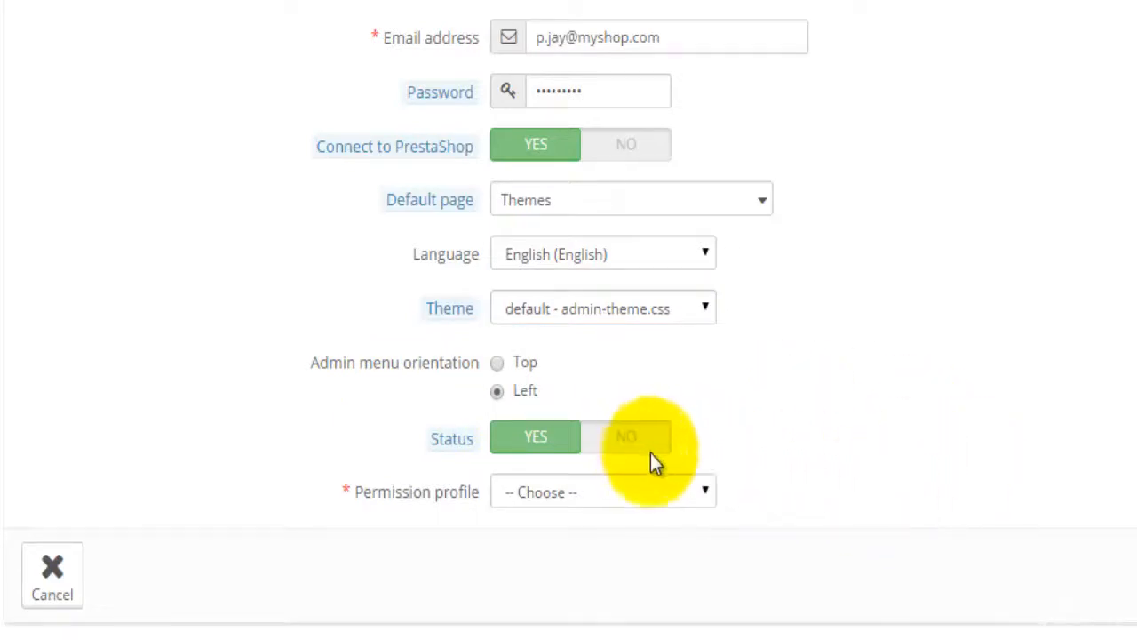
left_click(627, 498)
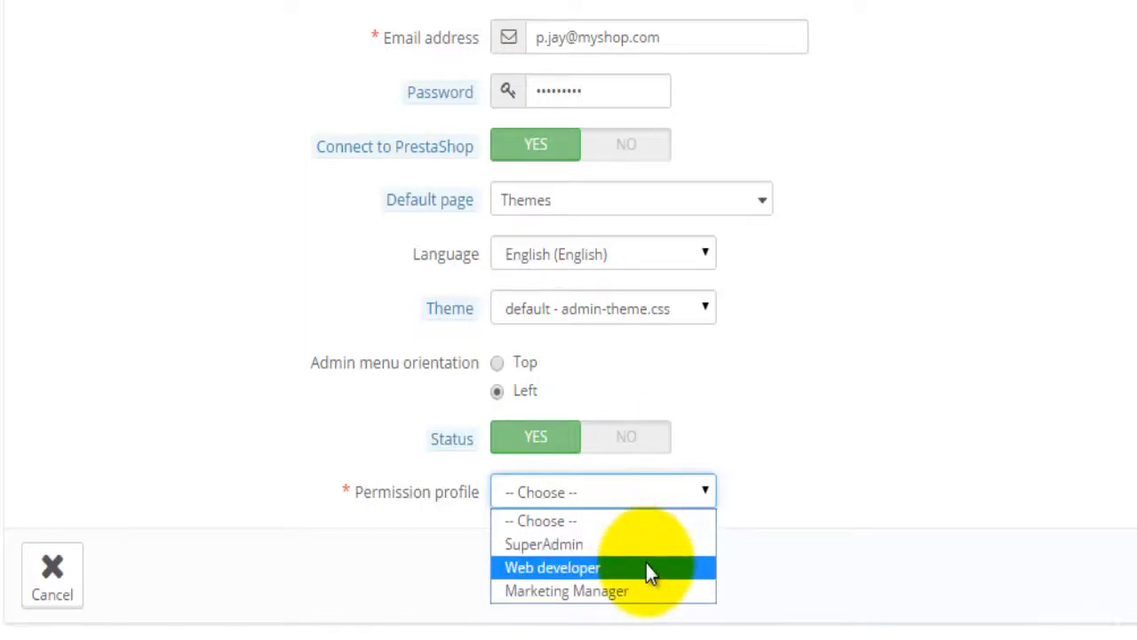
left_click(595, 567)
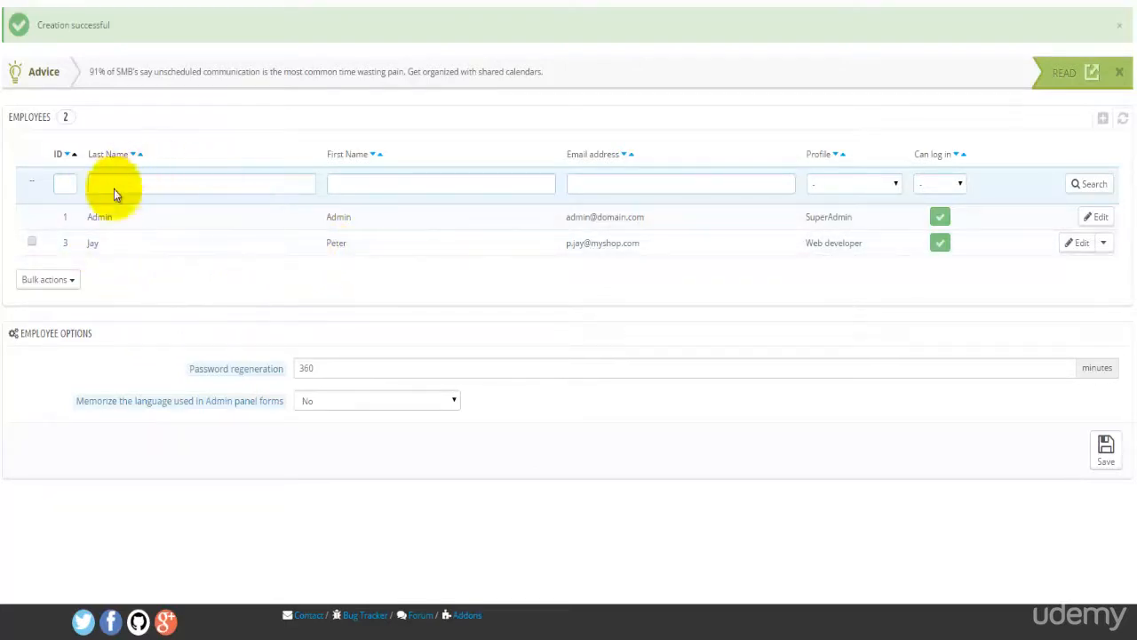
Step: Inspect the Orders menu's edit form (class AdminParentOrders) from the Menus list without saving
left_click(36, 186)
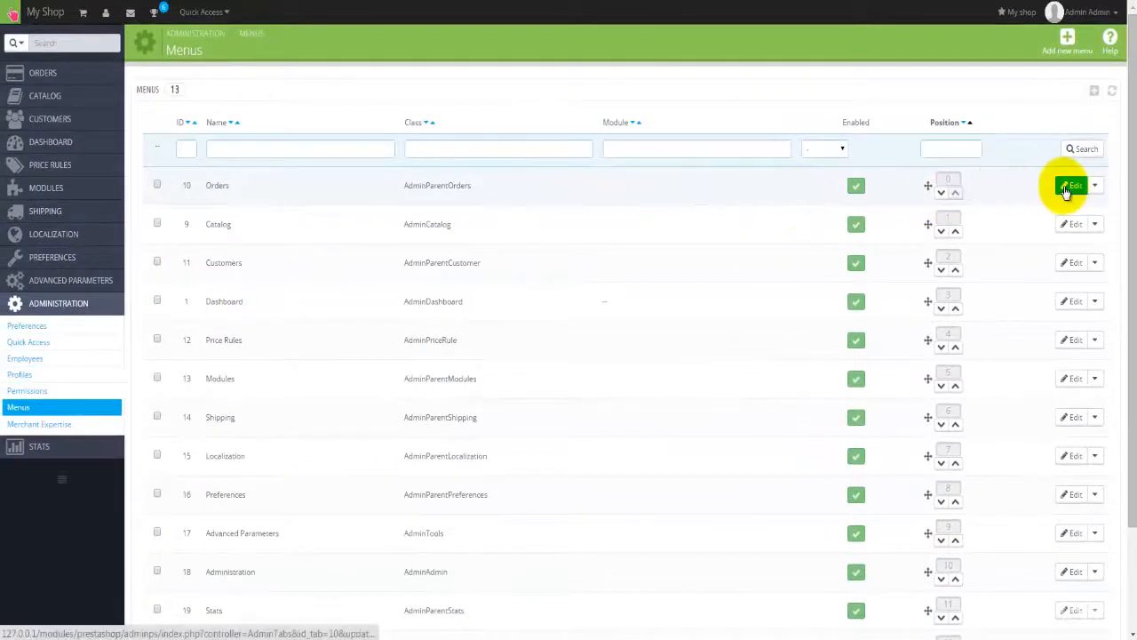
left_click(1071, 186)
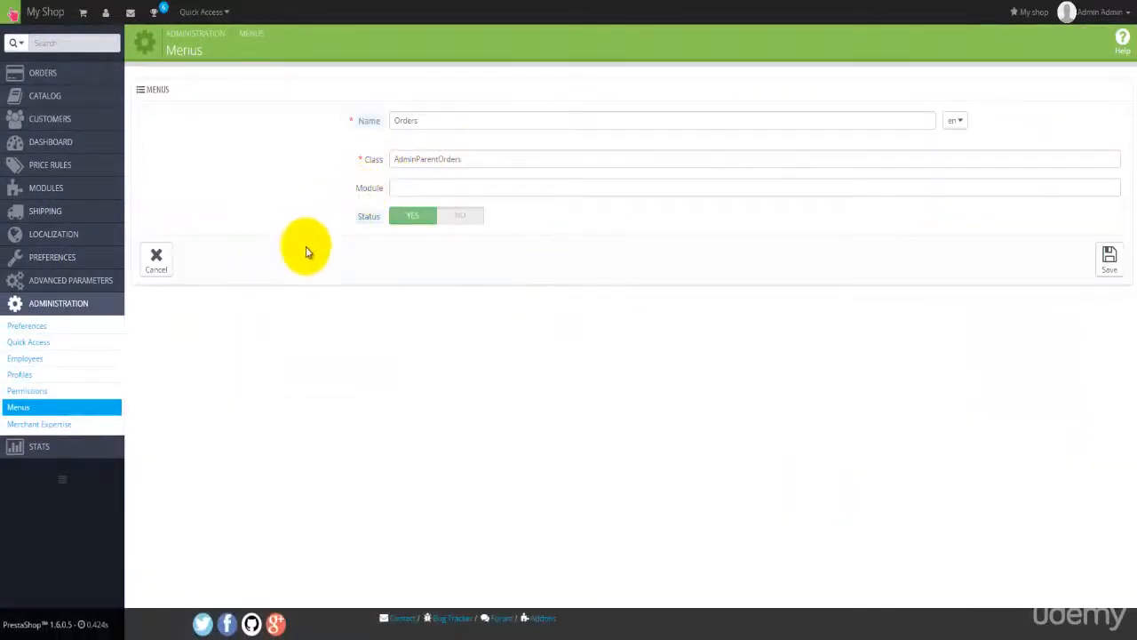
left_click(414, 119)
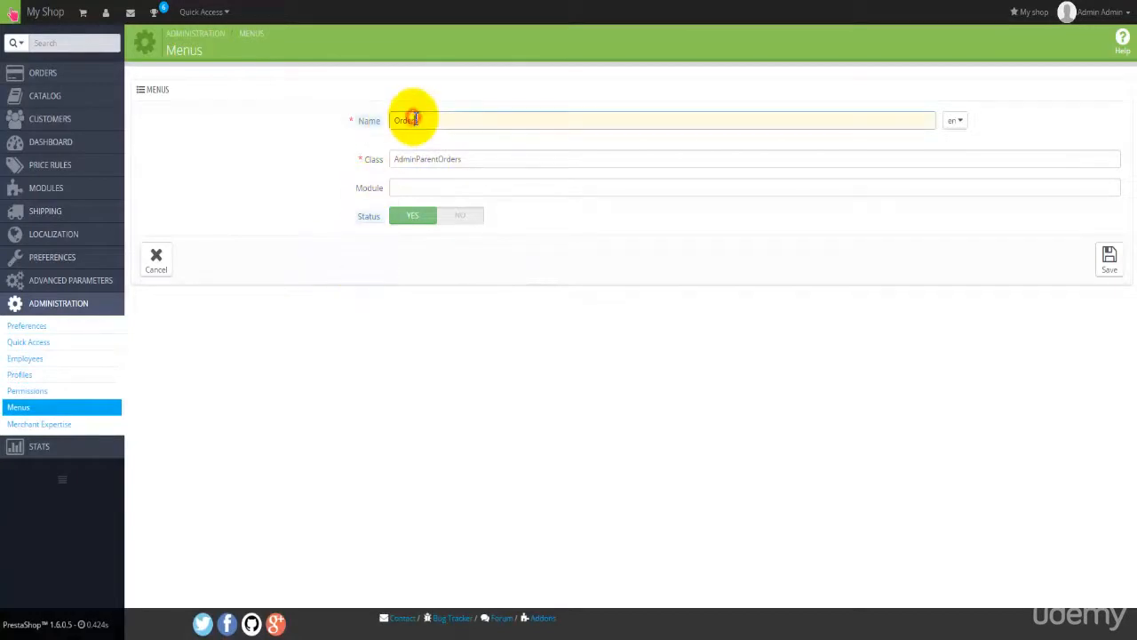
left_click(410, 159)
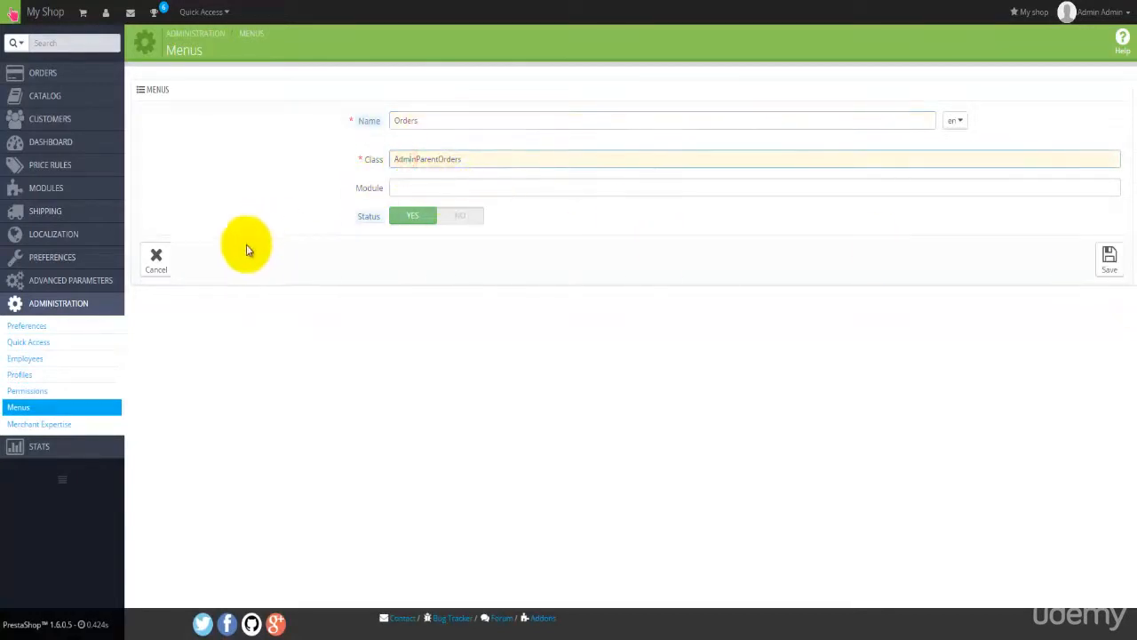
left_click(156, 255)
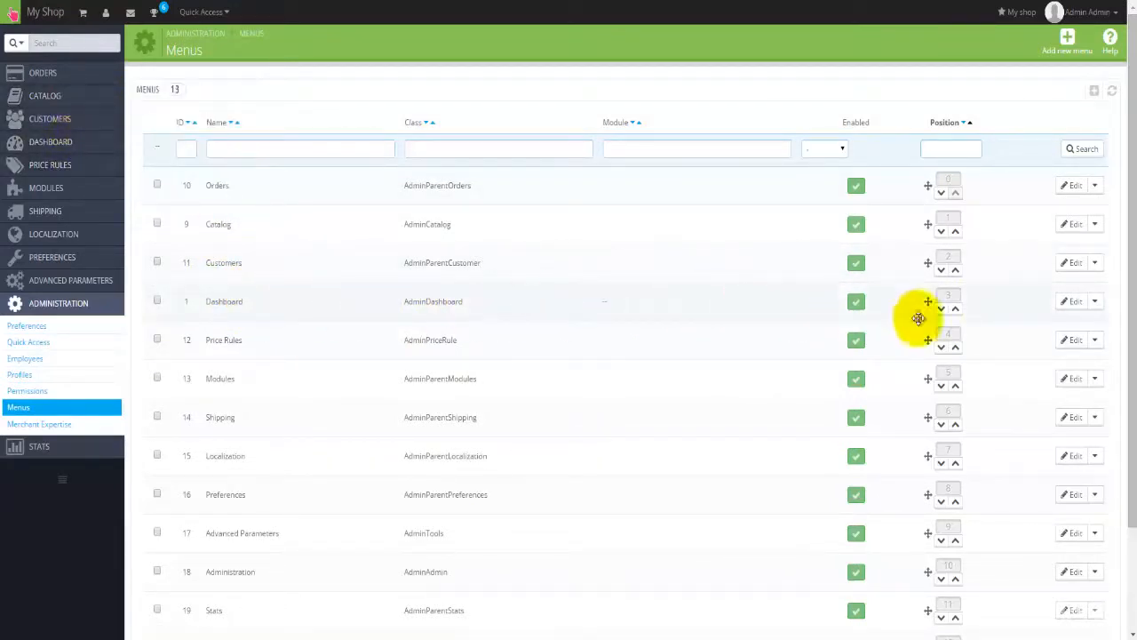
Step: Drag Dashboard above Orders to the top of the Menus list and reload
left_click_drag(919, 318, 931, 184)
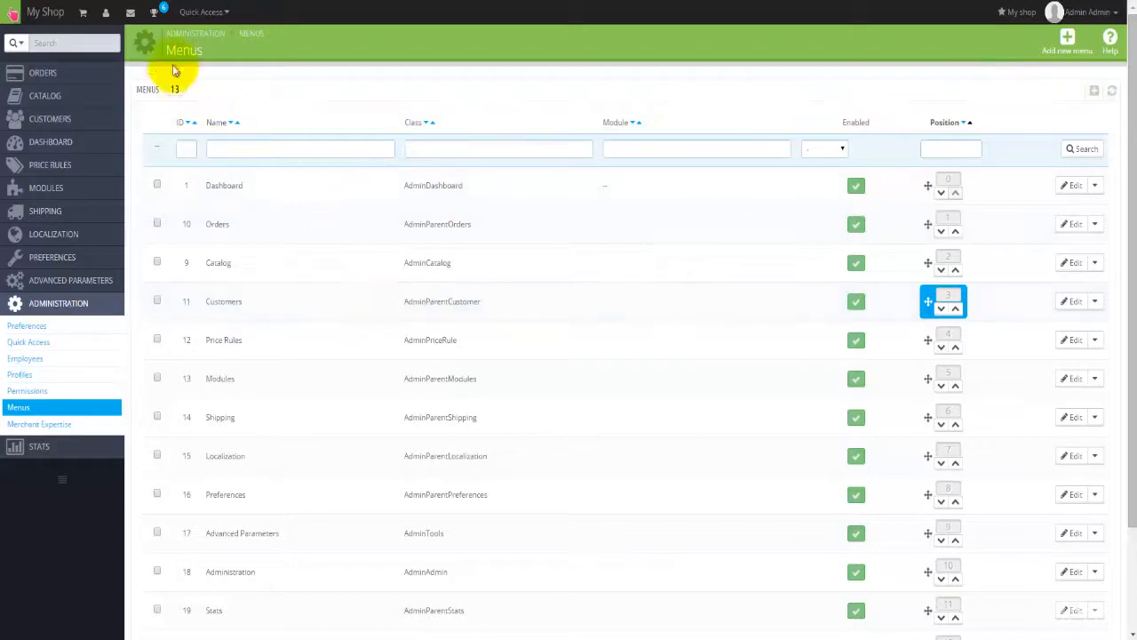
left_click(607, 353)
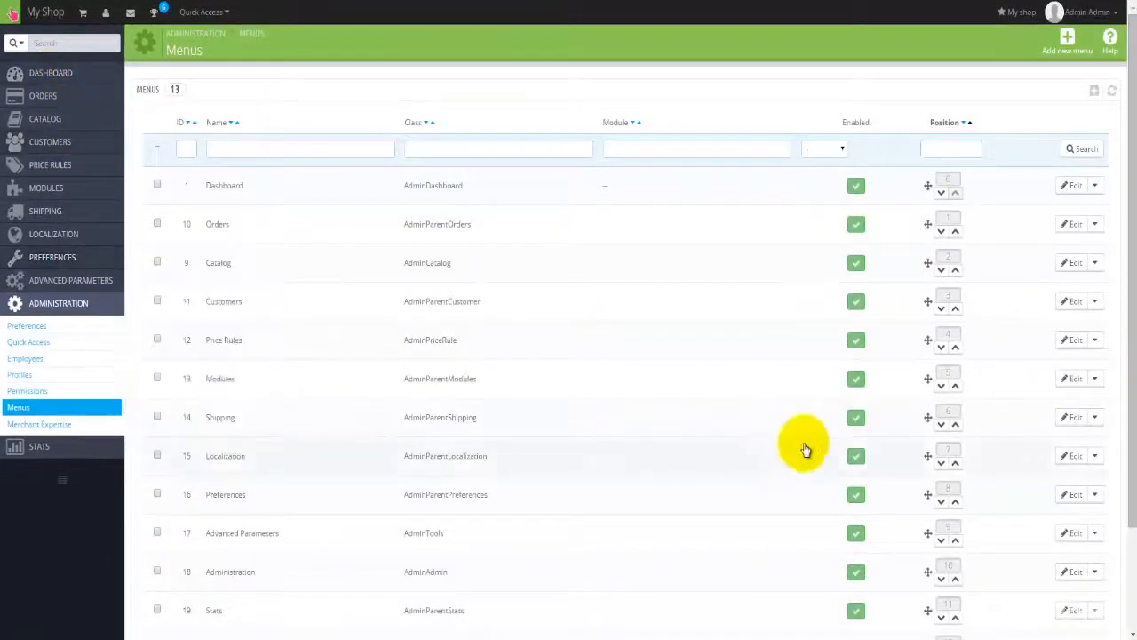
scroll(589, 480, "down", 3)
scroll(593, 482, "up", 3)
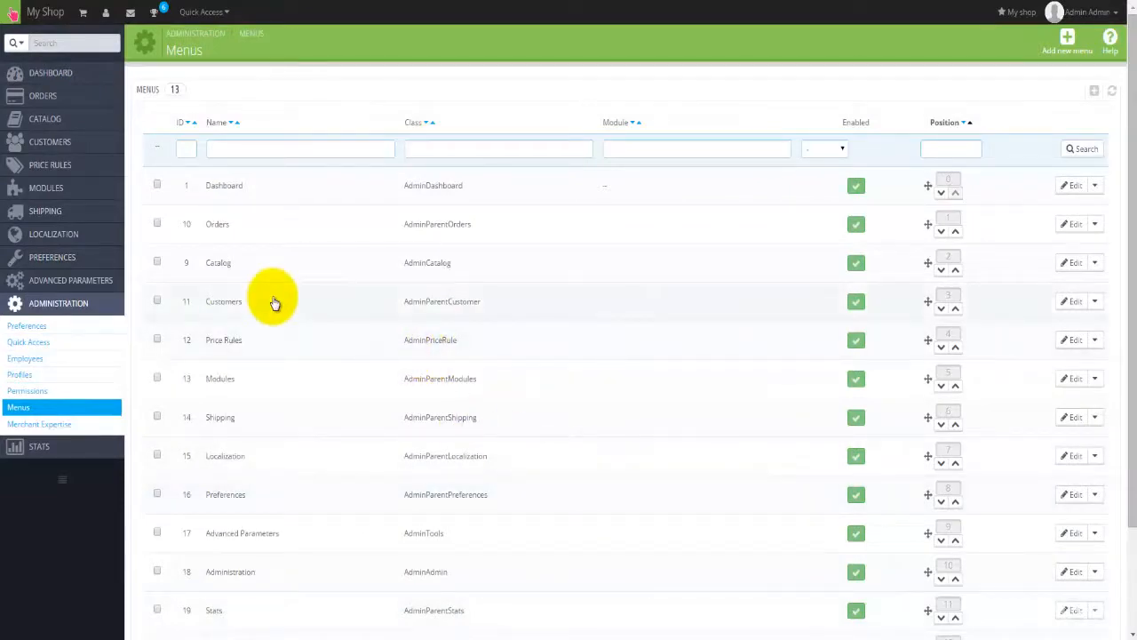
Step: Open Advanced Parameters > E-mail and keep Customer service as the message recipient
mouse_move(88, 285)
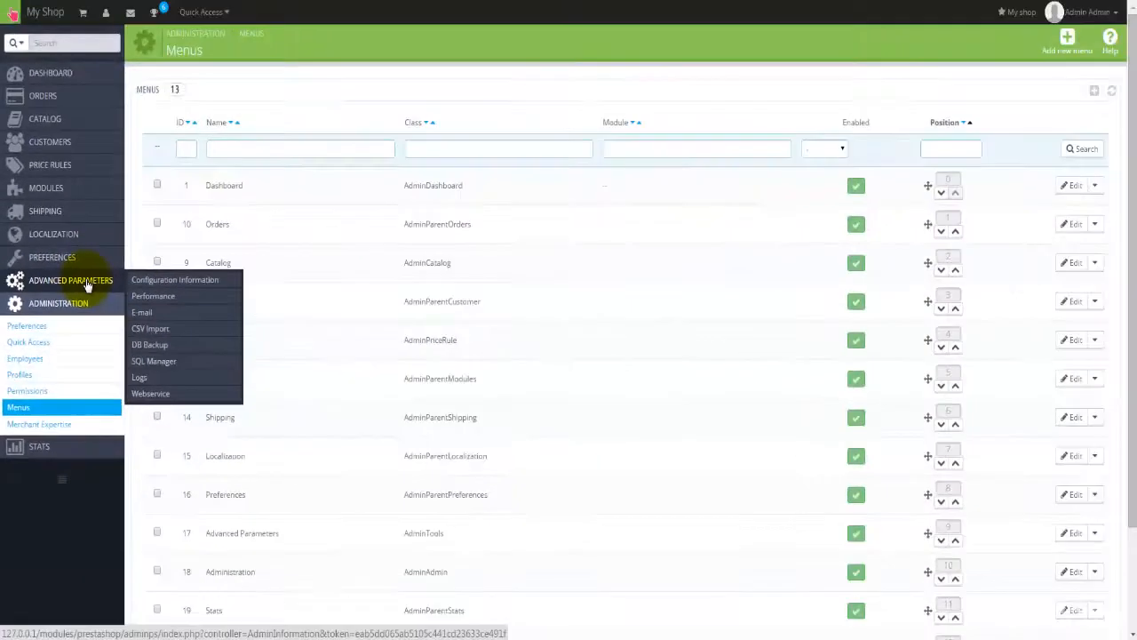
left_click(88, 285)
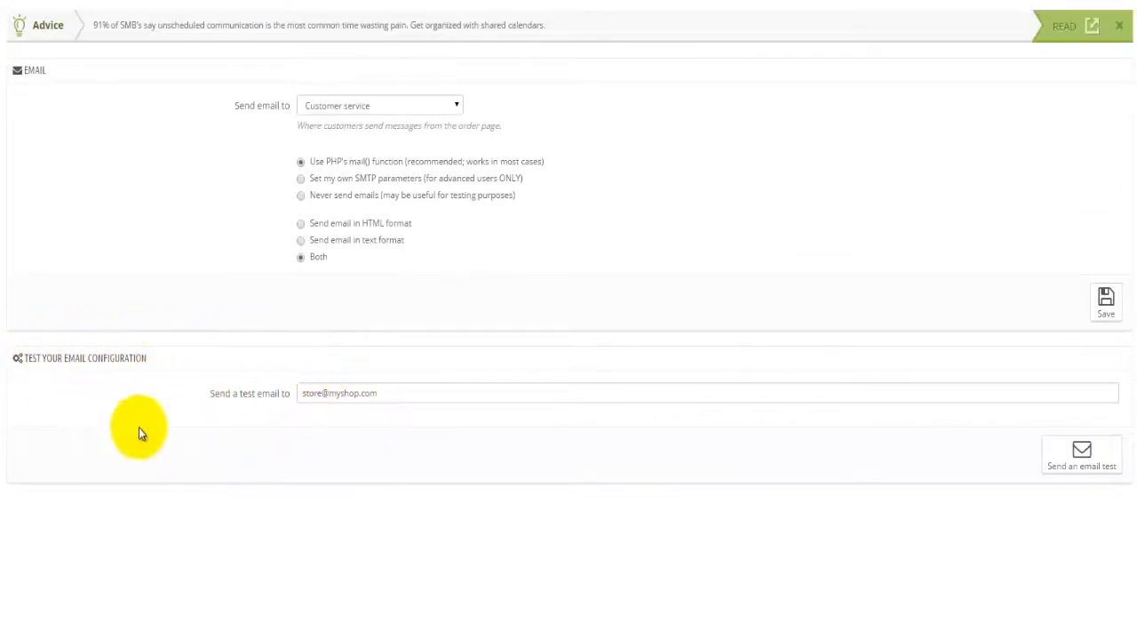
left_click(336, 396)
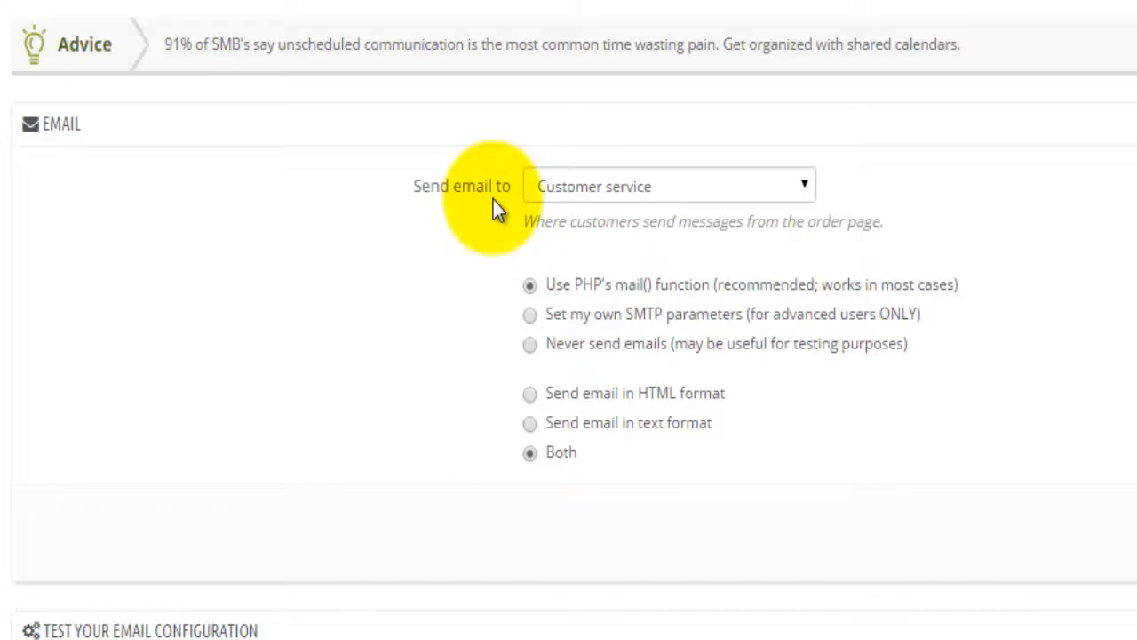
left_click(686, 184)
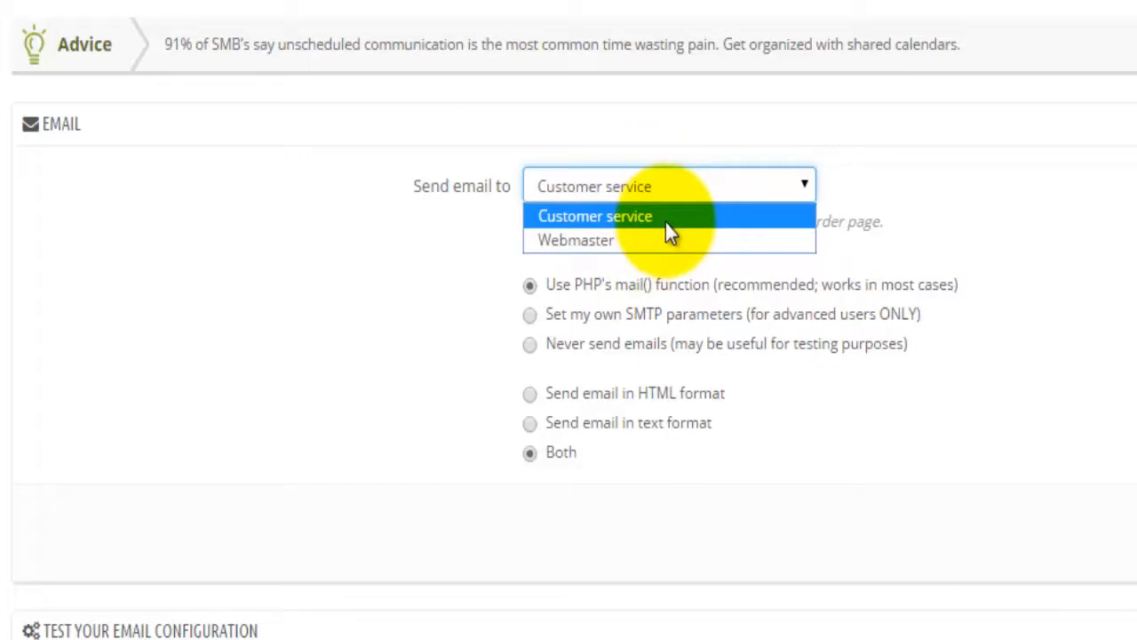
left_click(758, 224)
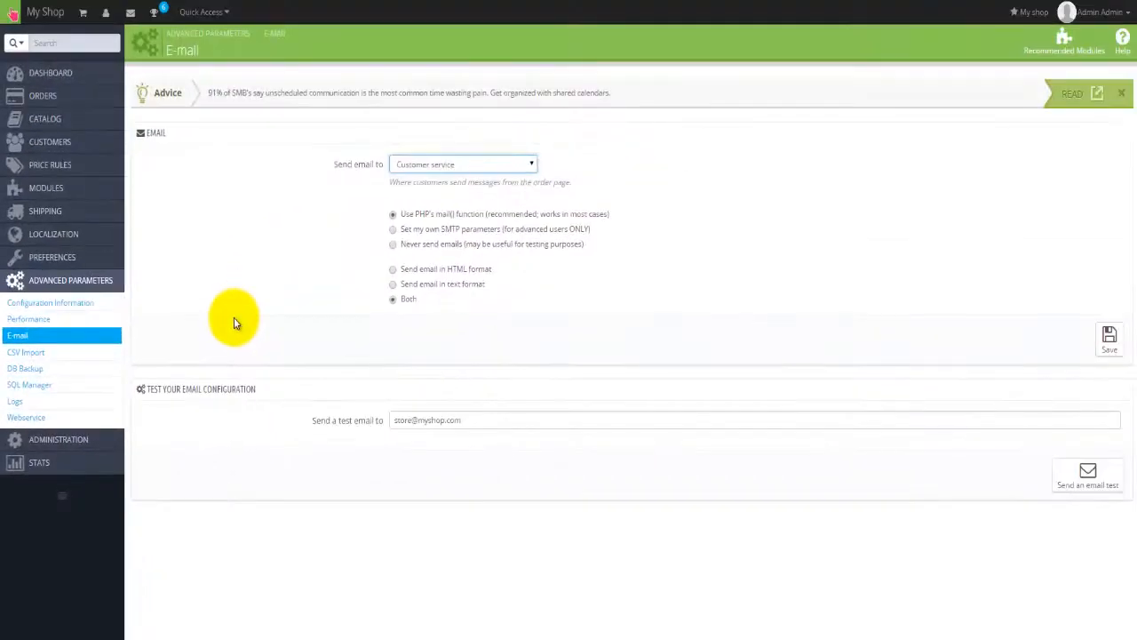
Step: Import the Australia localization pack, also changing the taxes display behaviour for groups
left_click(58, 237)
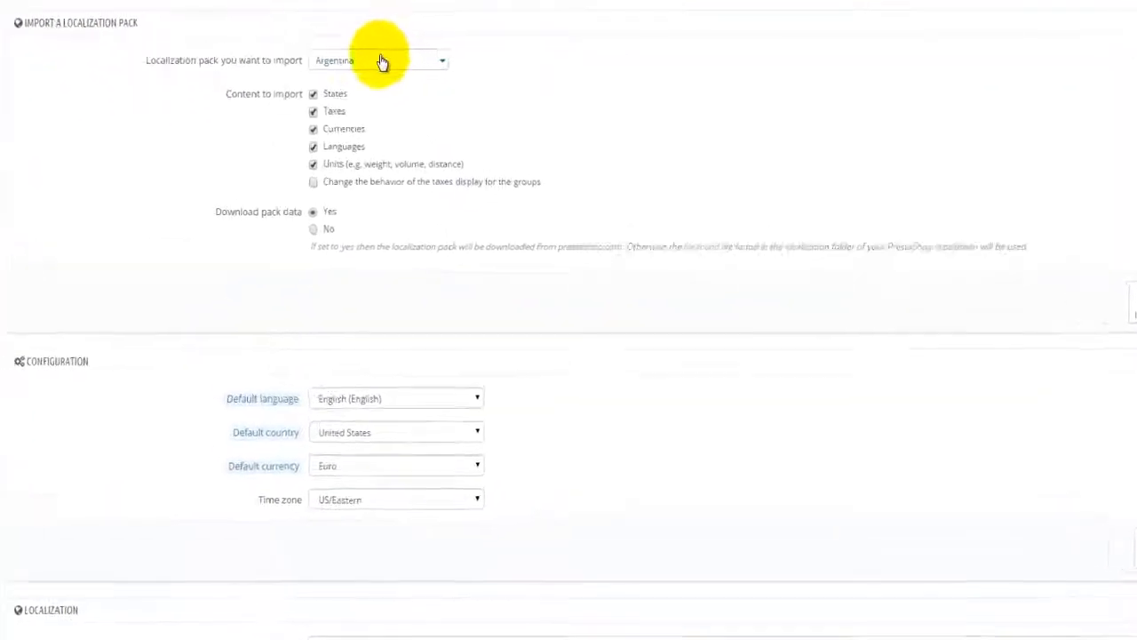
left_click(382, 61)
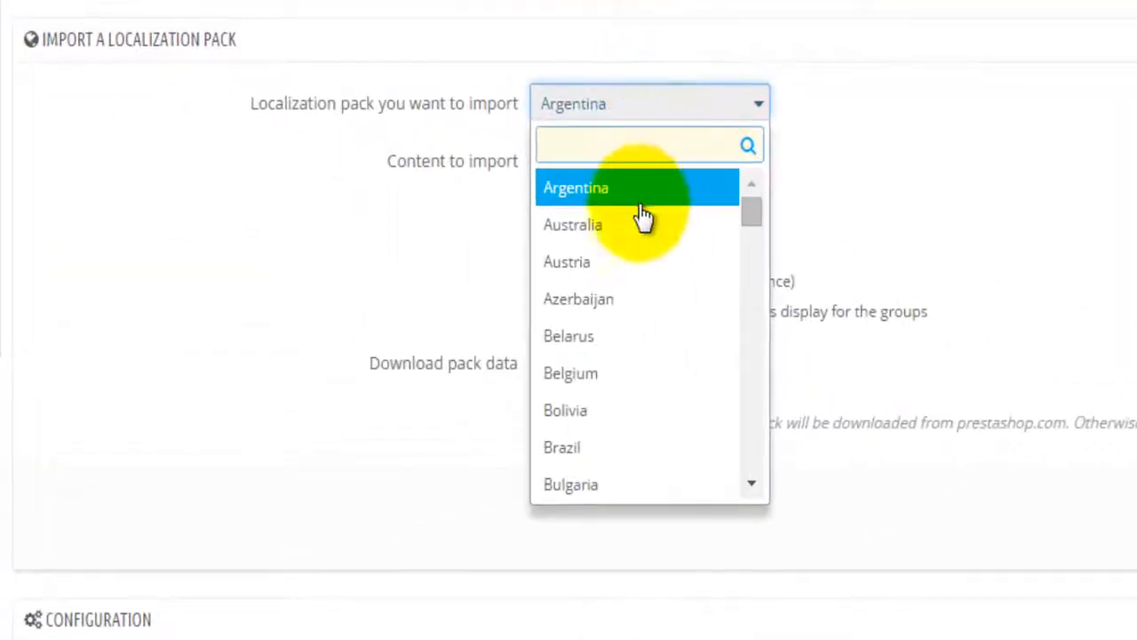
left_click(602, 230)
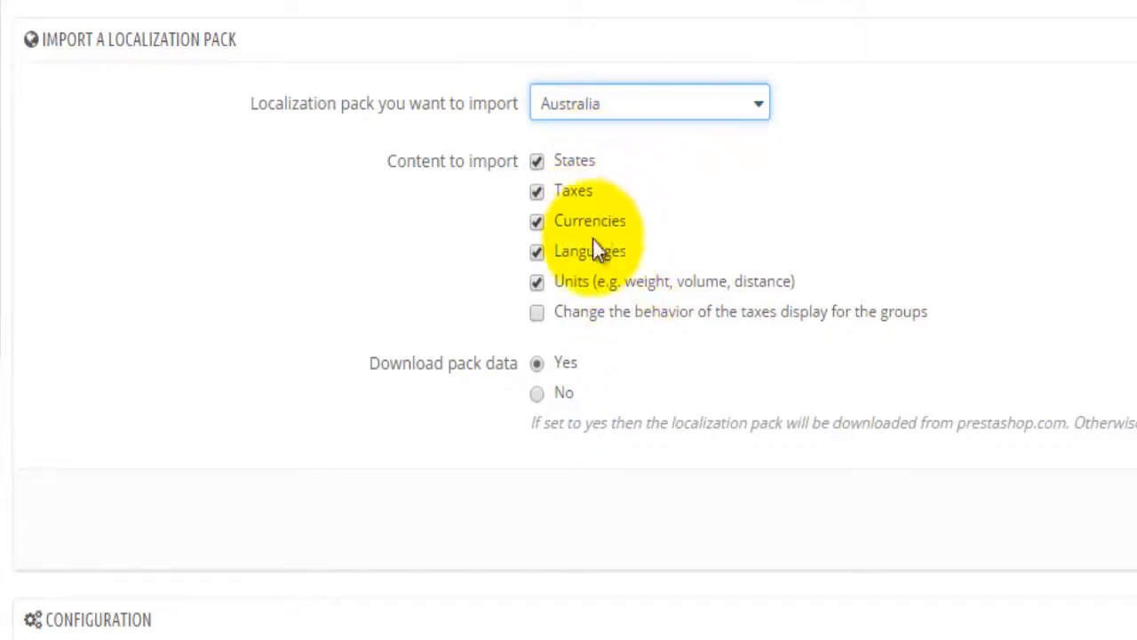
left_click(555, 315)
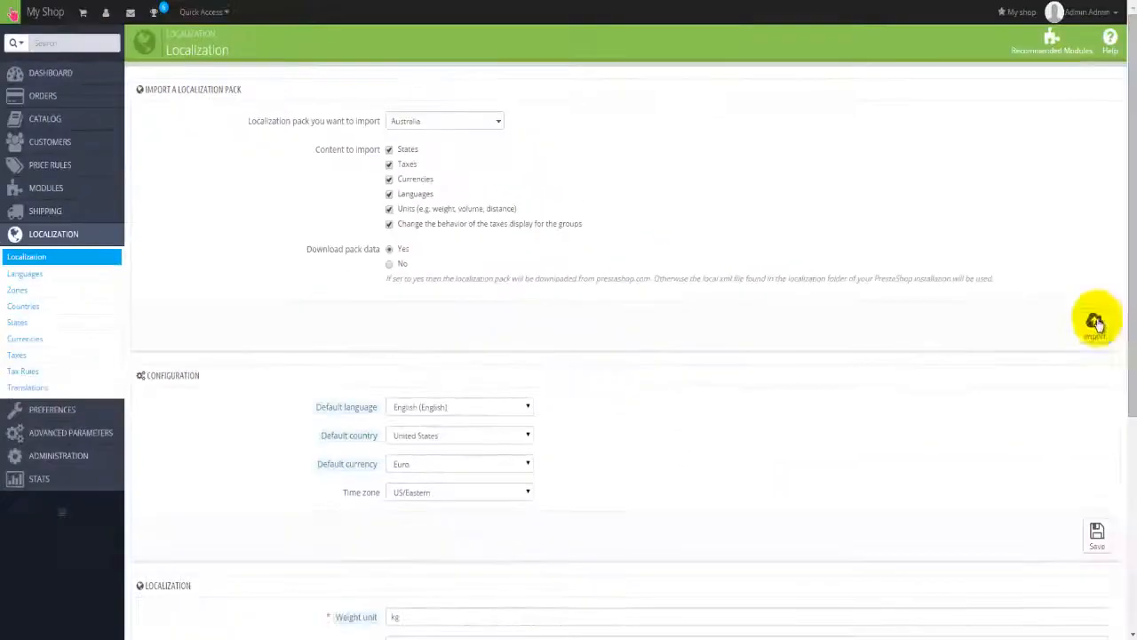
left_click(1092, 327)
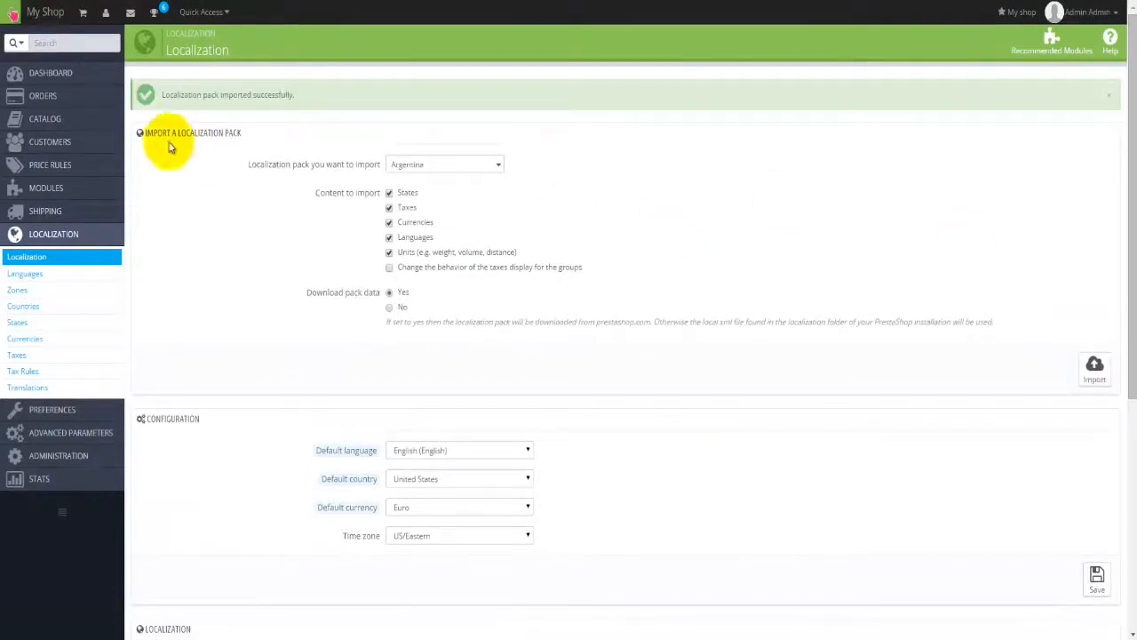
Step: Keep English as default language, and make Australia the default country and Dollar the default currency
scroll(256, 282, "down", 1)
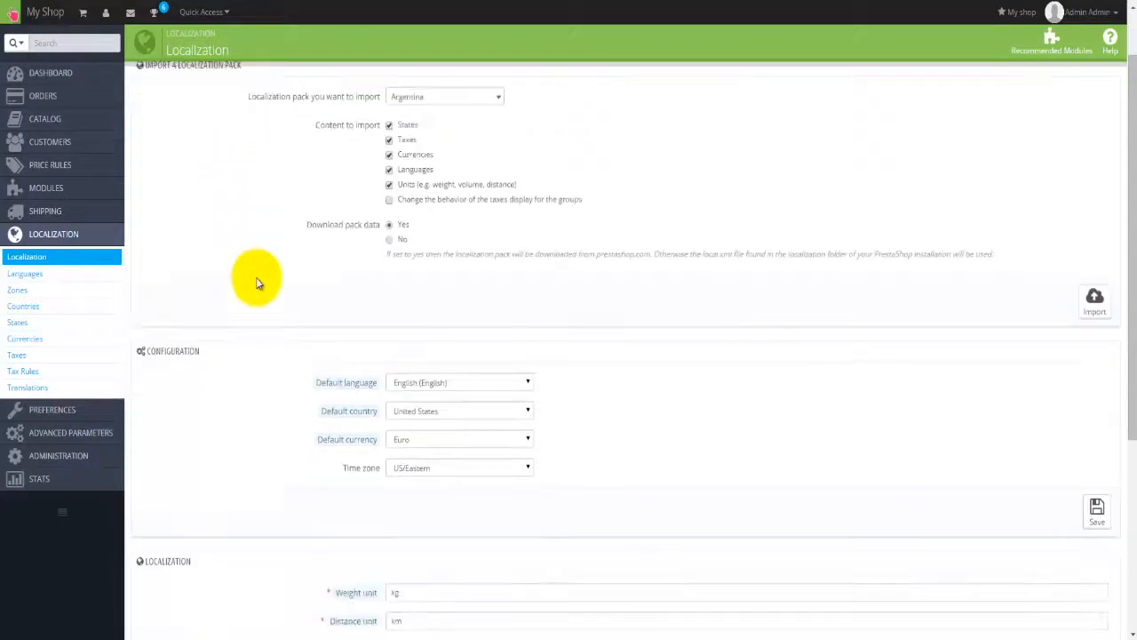
scroll(256, 281, "down", 3)
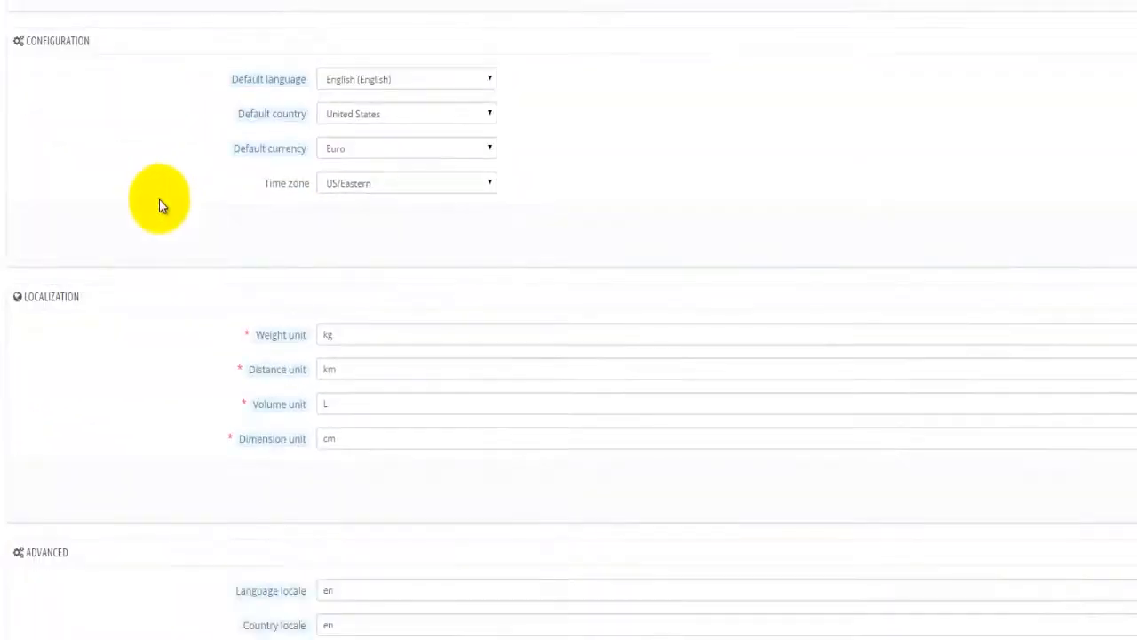
left_click(501, 97)
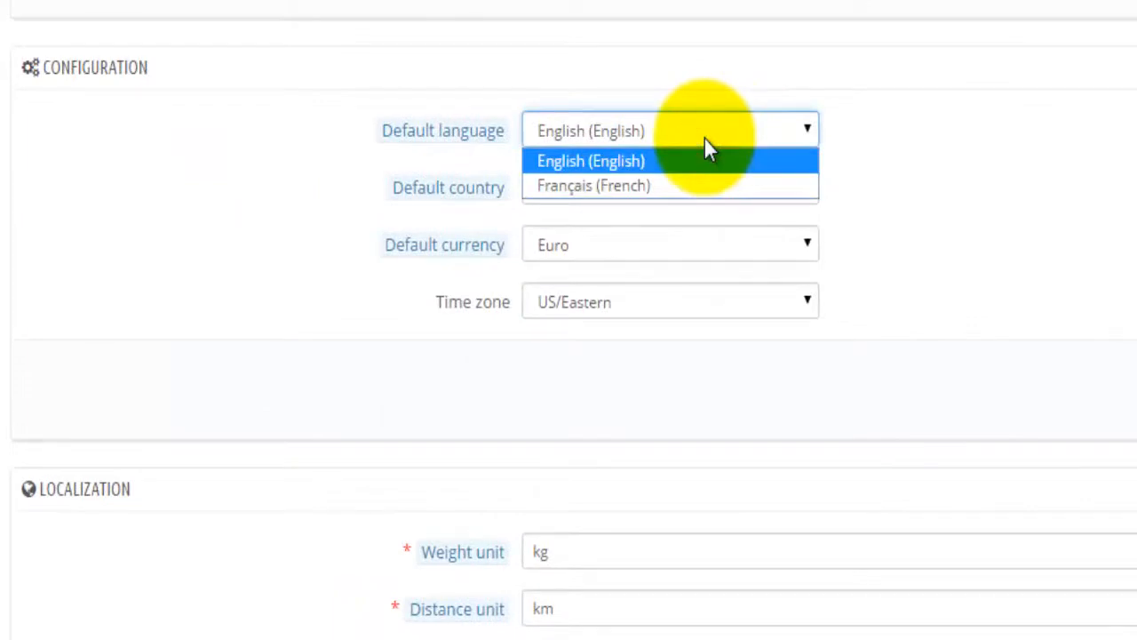
left_click(707, 136)
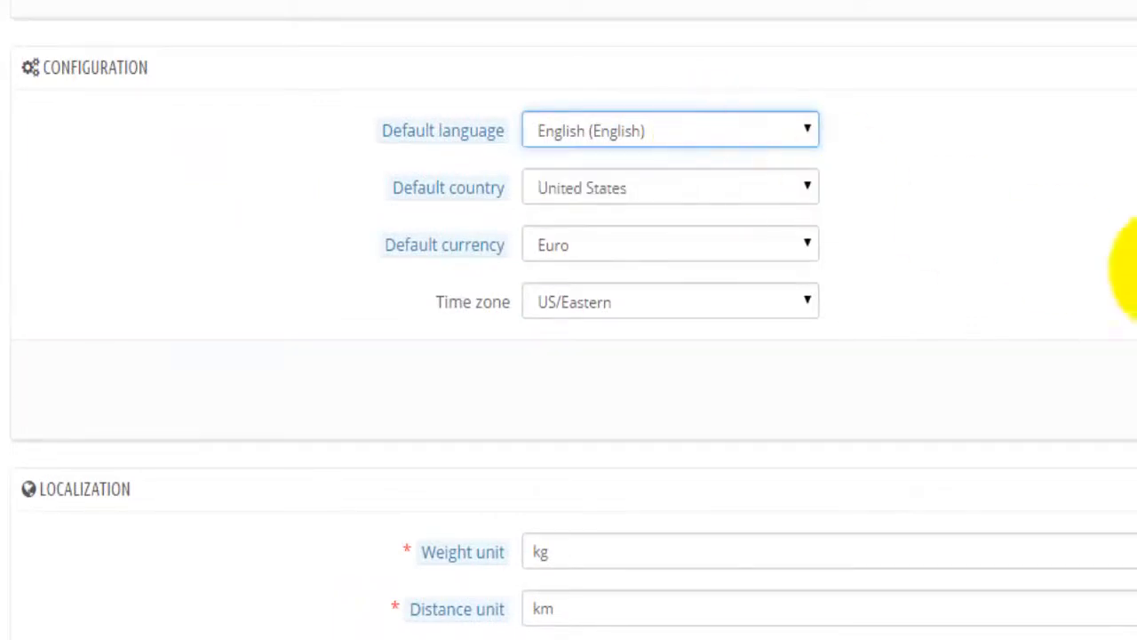
left_click(751, 203)
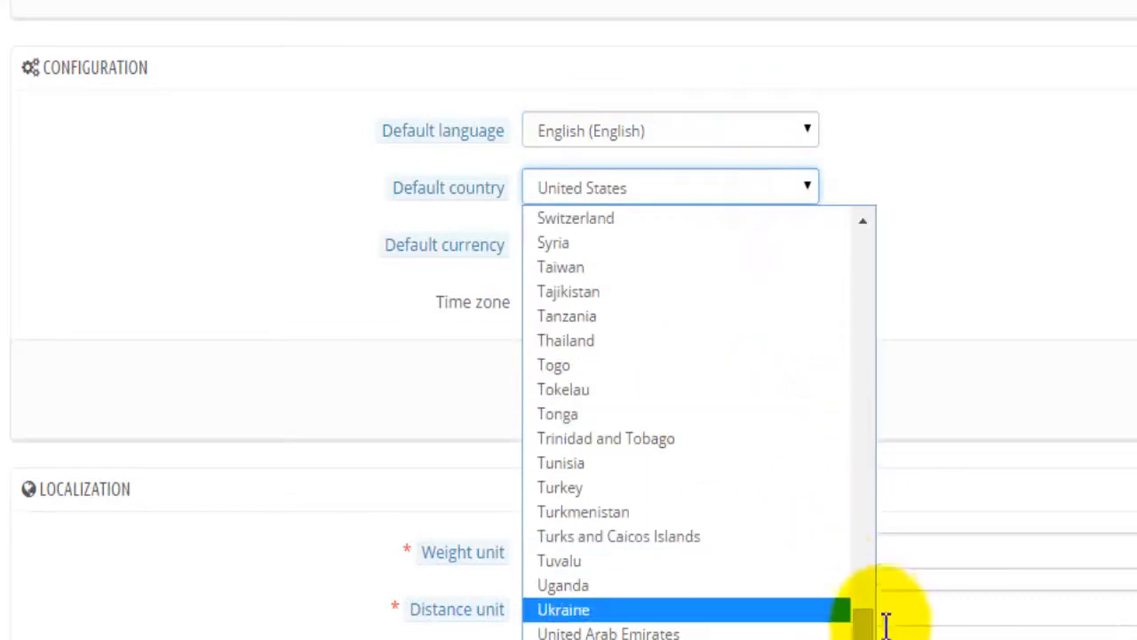
left_click_drag(868, 622, 863, 208)
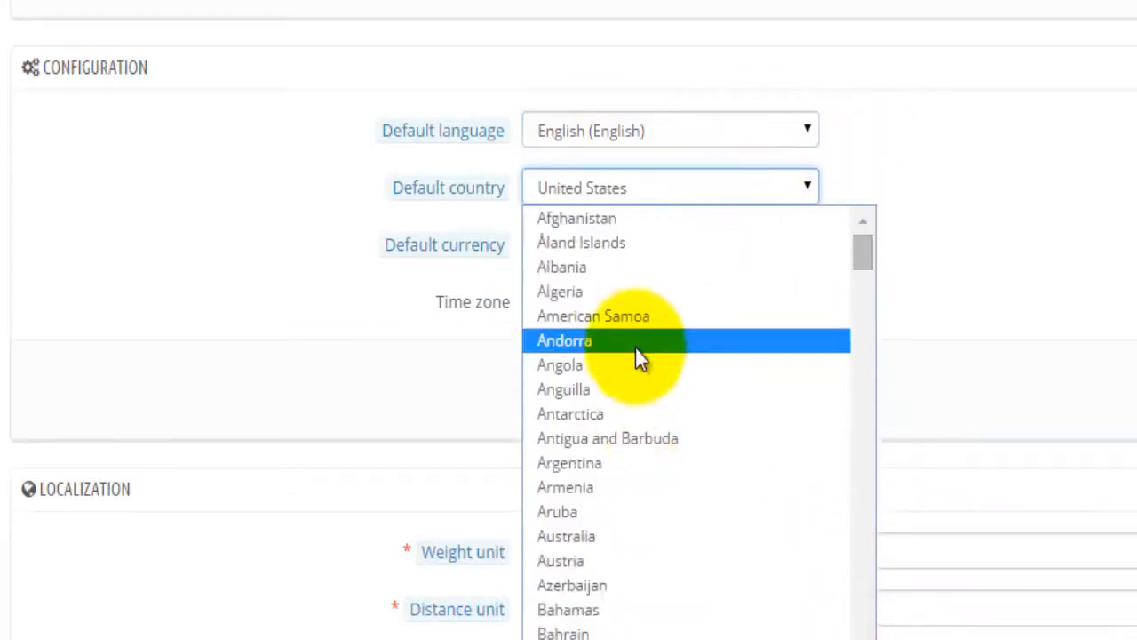
left_click(602, 535)
left_click(957, 380)
left_click(667, 244)
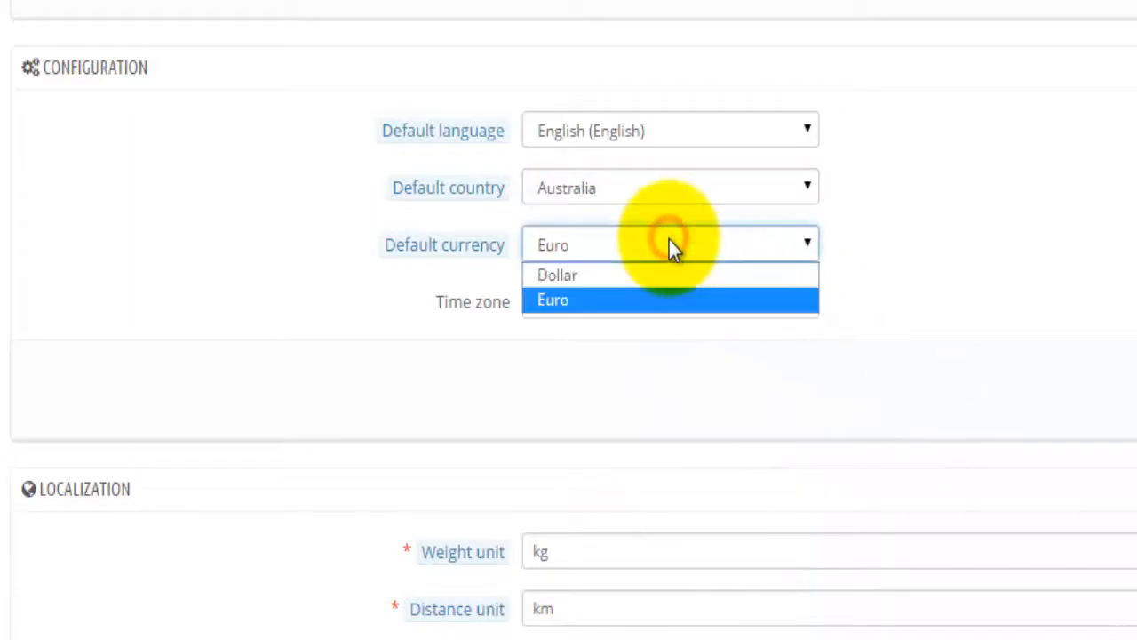
left_click(614, 276)
Step: Set the shop time zone to NZ and save the new localization defaults
left_click(807, 305)
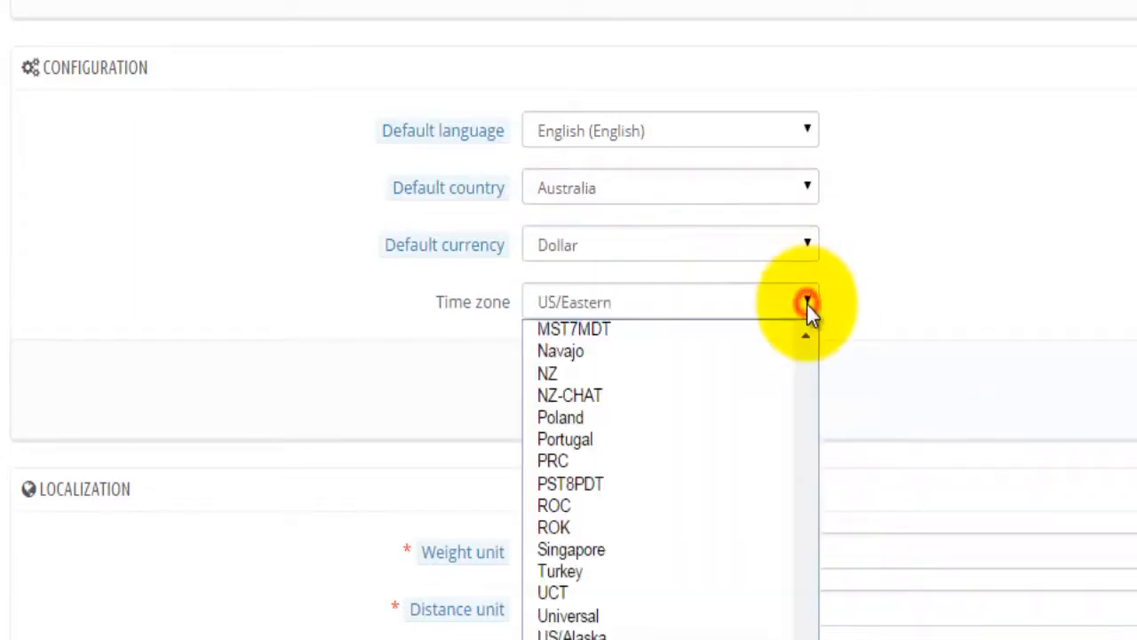
scroll(697, 619, "up", 3)
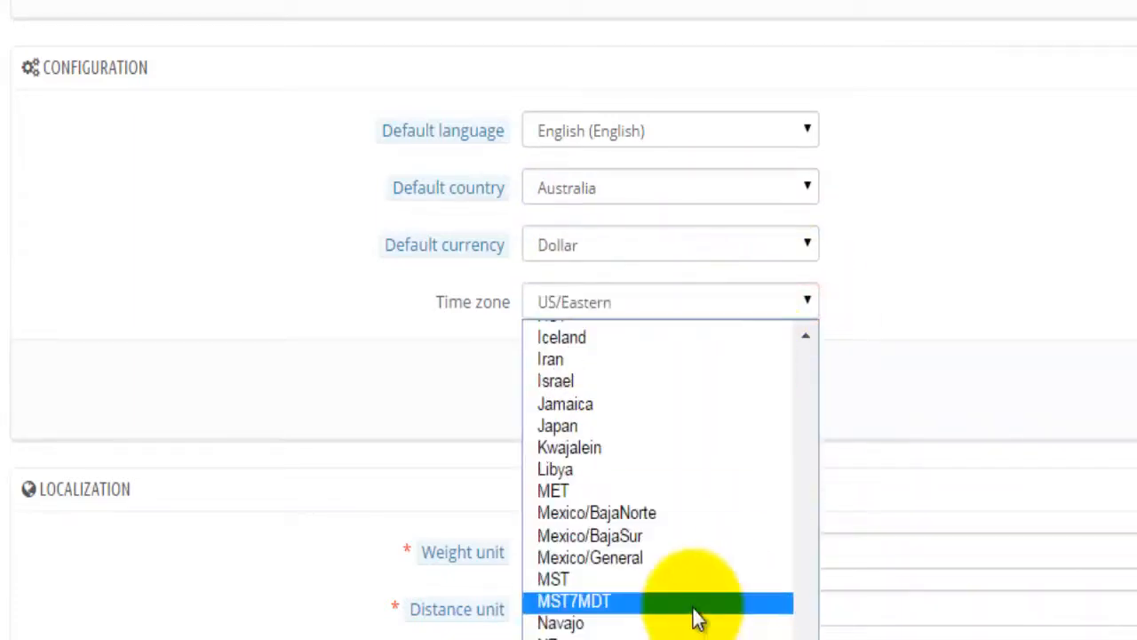
scroll(697, 619, "up", 15)
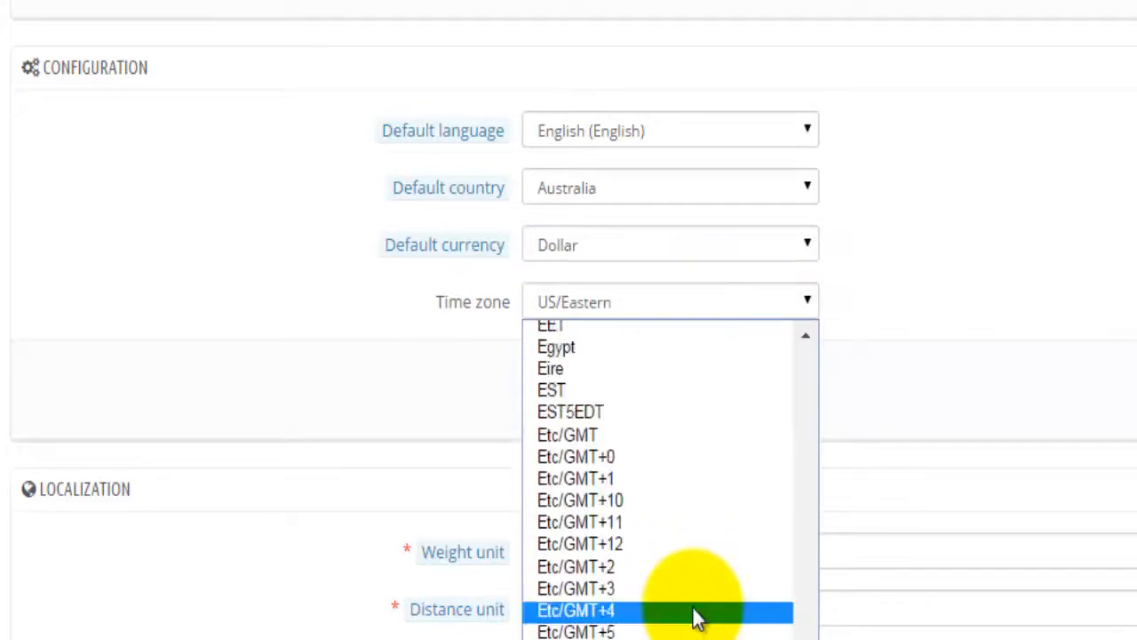
scroll(698, 619, "up", 12)
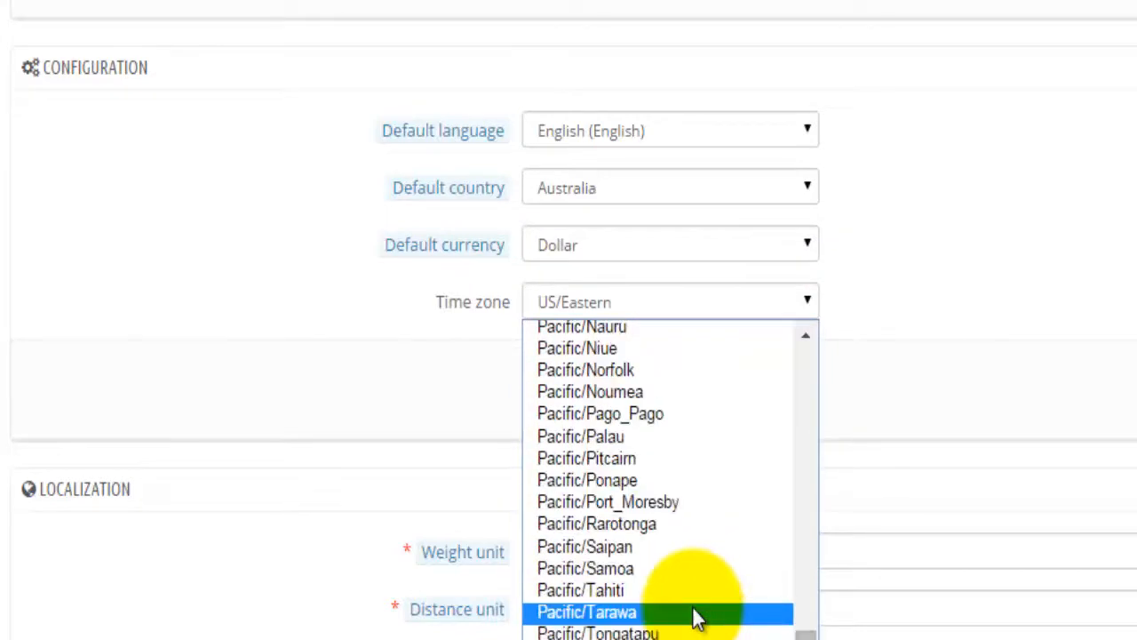
scroll(697, 619, "up", 3)
scroll(697, 619, "up", 3)
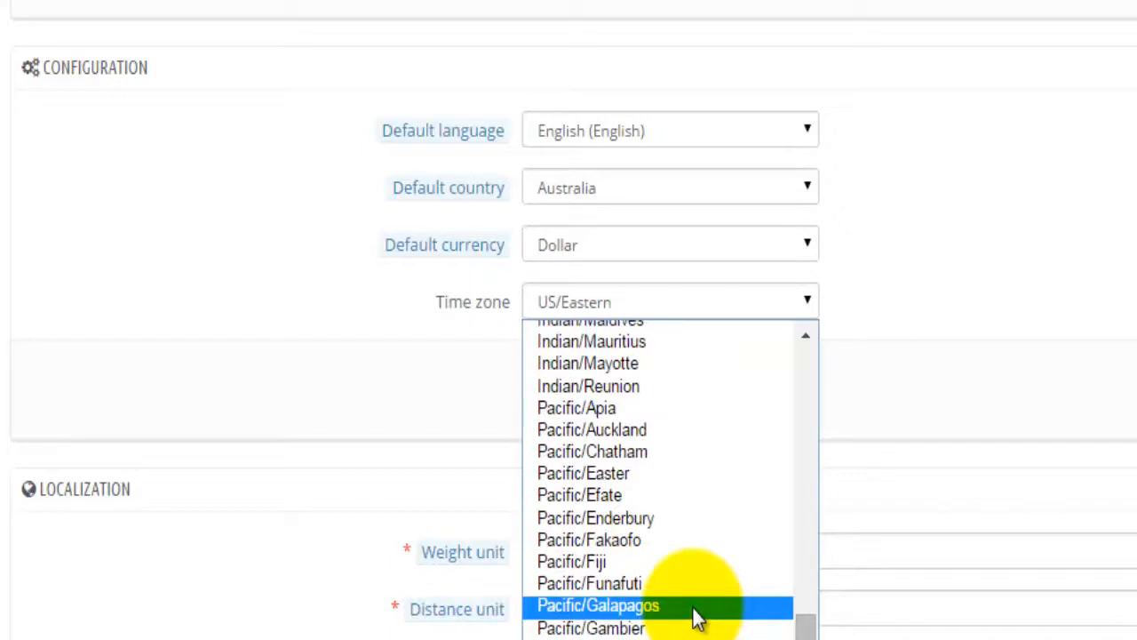
scroll(697, 619, "up", 3)
scroll(698, 619, "down", 6)
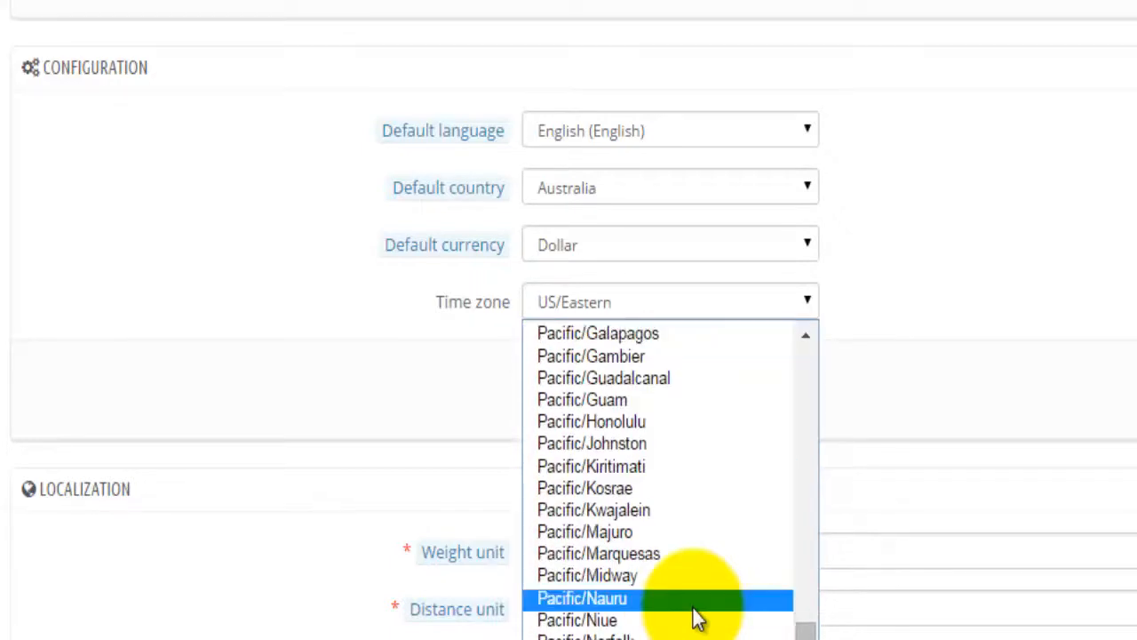
scroll(697, 619, "down", 4)
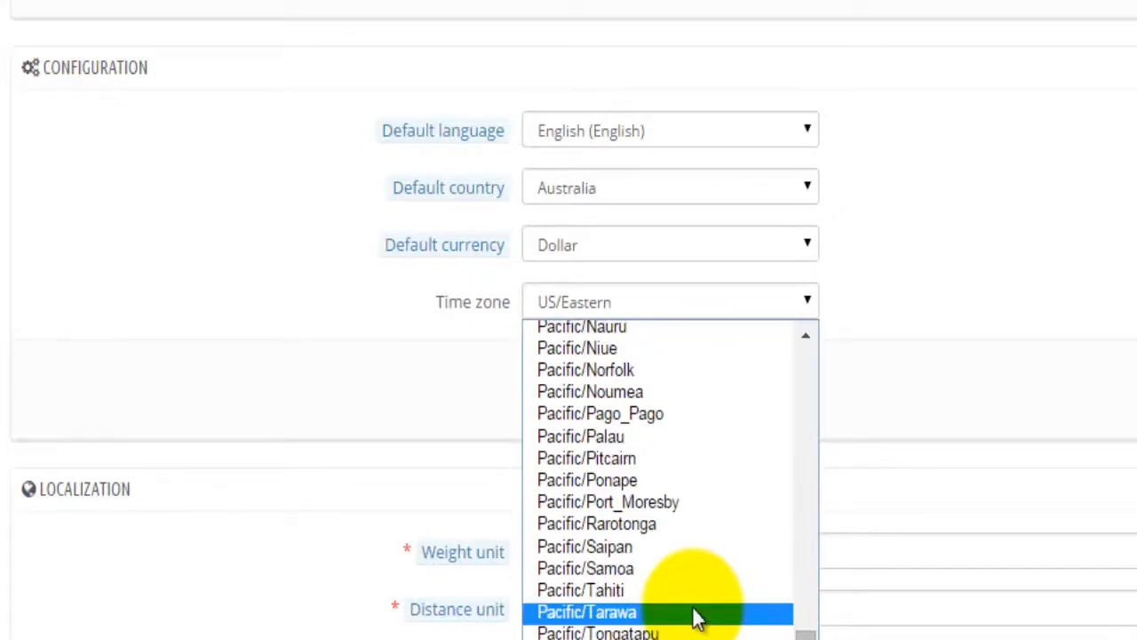
scroll(697, 619, "down", 4)
scroll(698, 619, "down", 4)
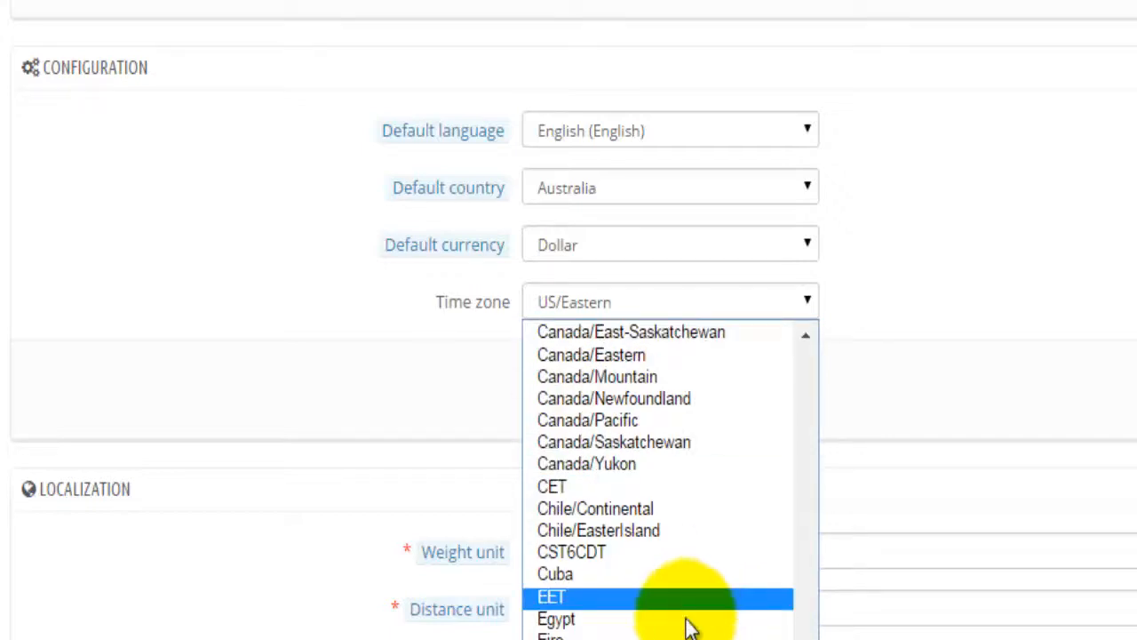
scroll(688, 624, "down", 8)
scroll(688, 629, "down", 4)
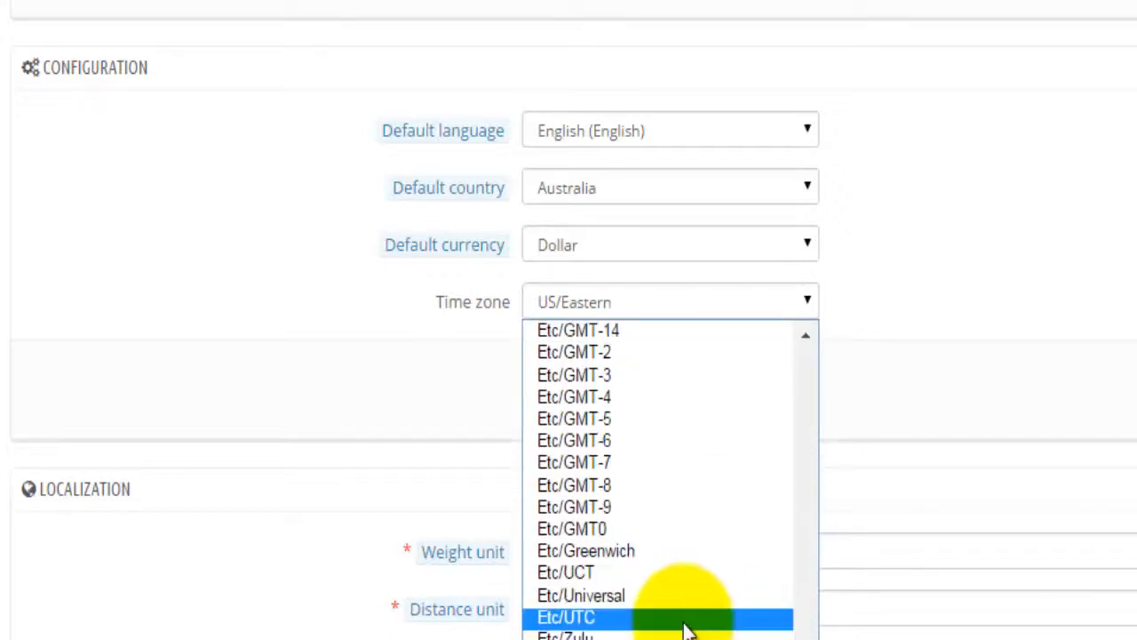
scroll(689, 629, "down", 4)
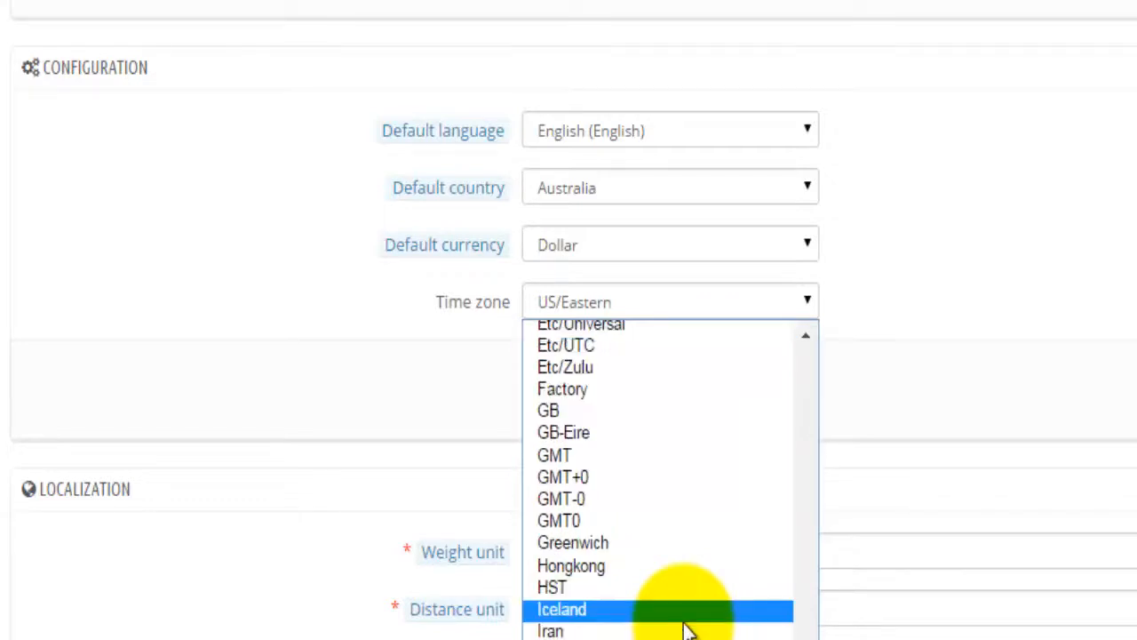
scroll(689, 629, "down", 4)
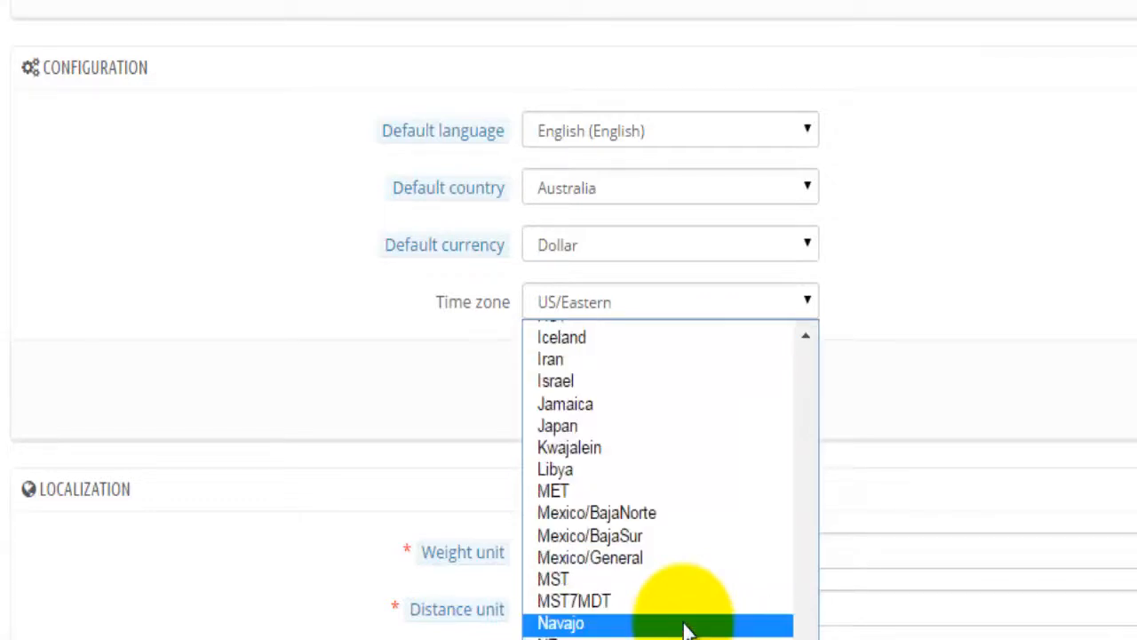
scroll(688, 629, "down", 4)
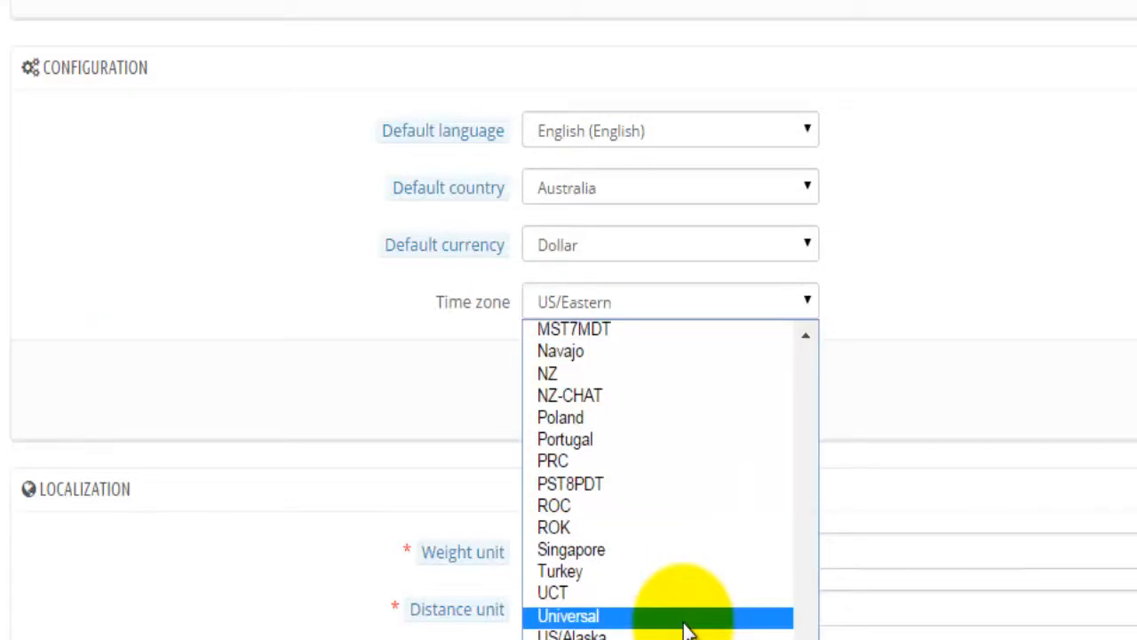
scroll(688, 629, "down", 4)
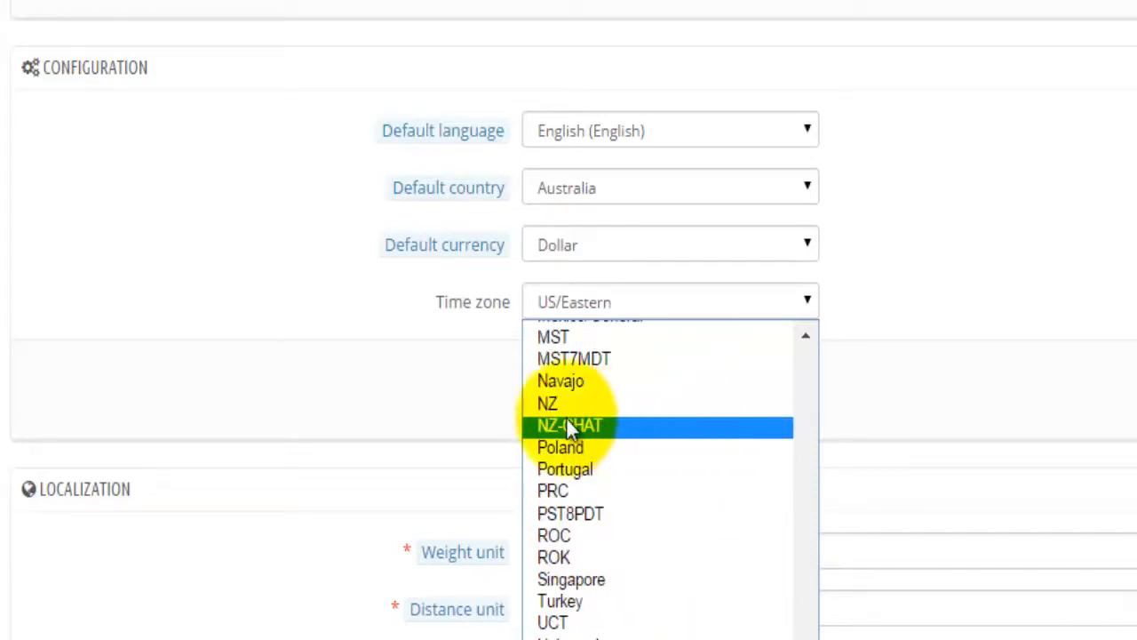
left_click(577, 404)
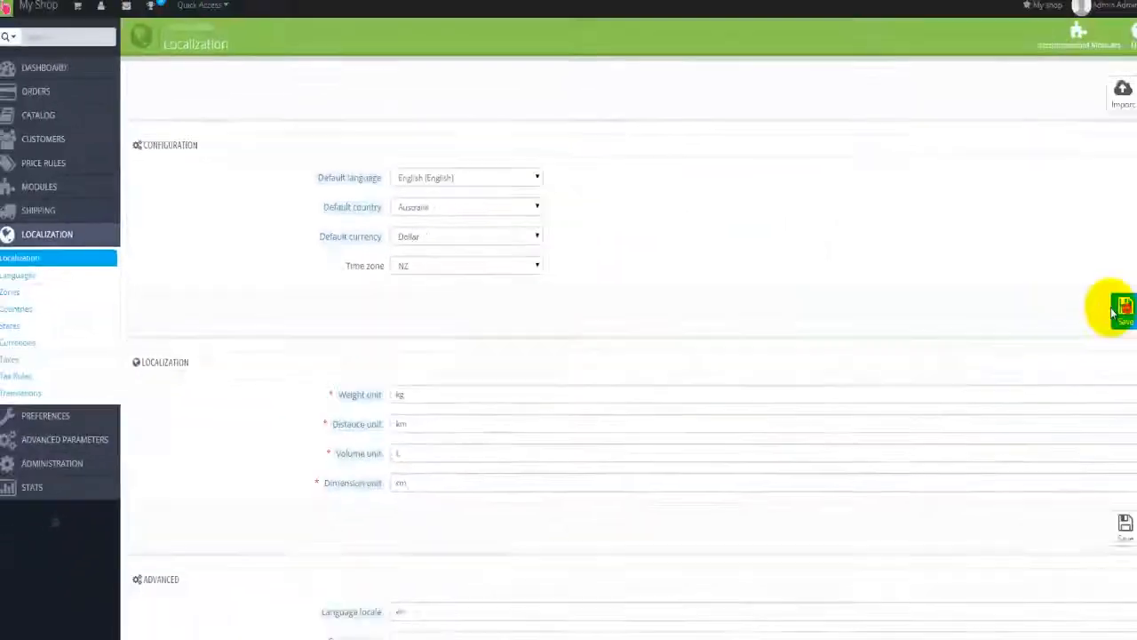
left_click(1112, 309)
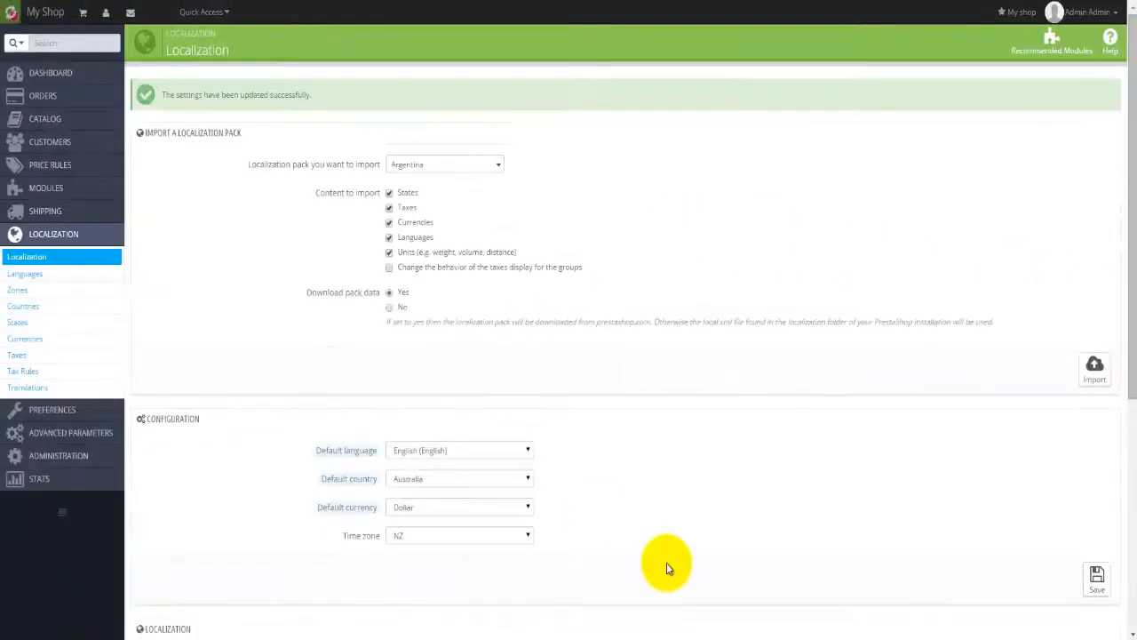
Step: Review the kg, km, L and cm units and the en language and country locales
scroll(662, 564, "down", 2)
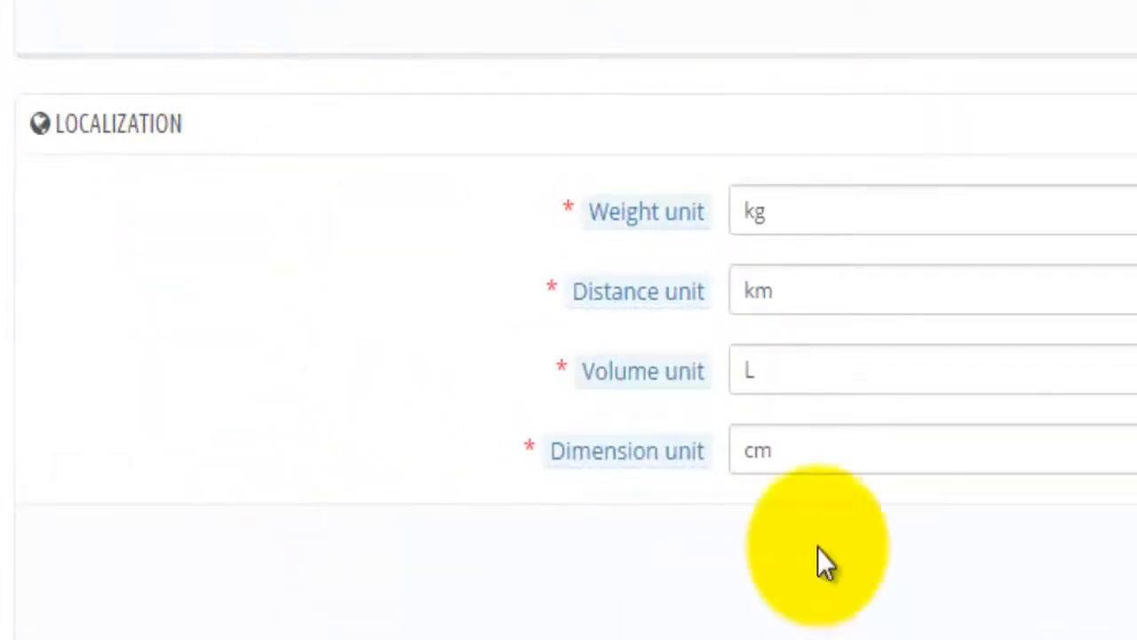
left_click(788, 207)
left_click(799, 286)
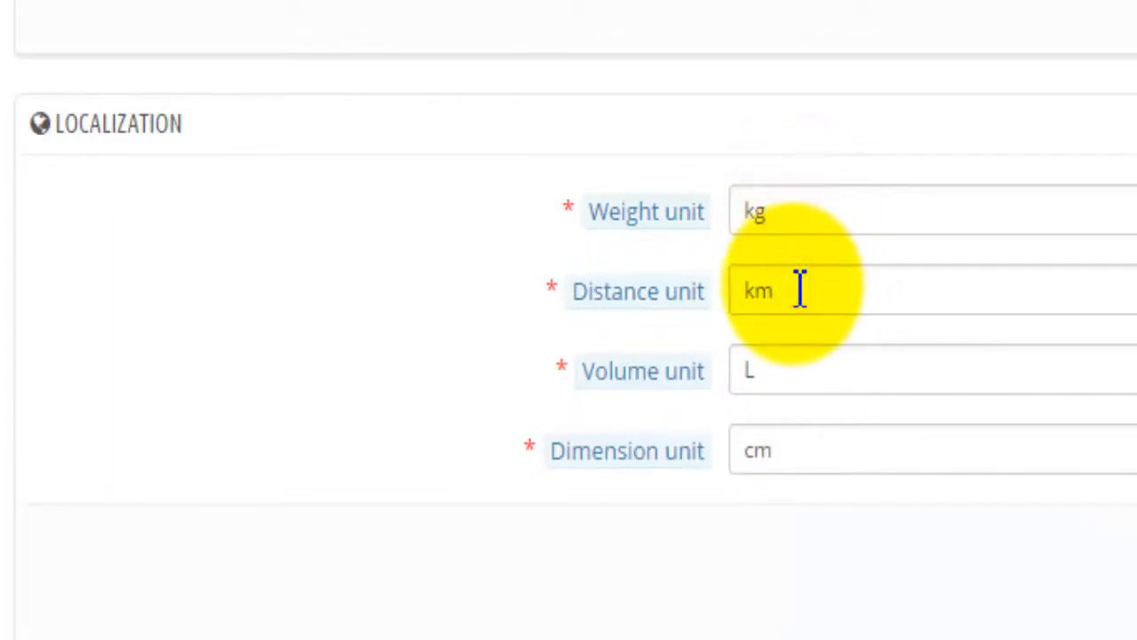
left_click(770, 373)
left_click(841, 456)
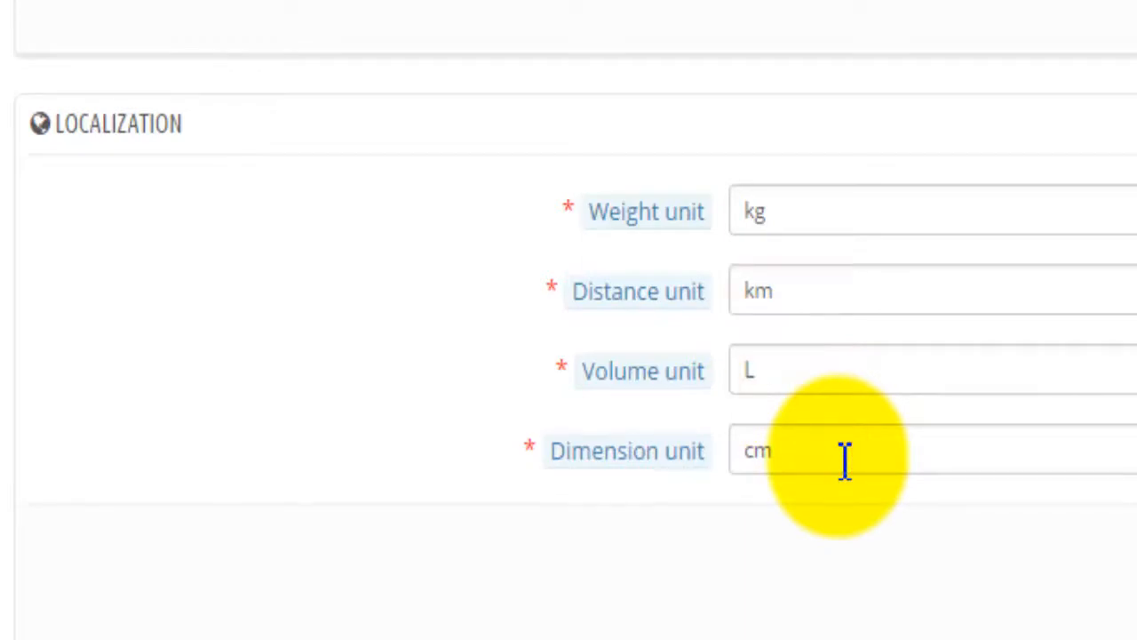
left_click(826, 222)
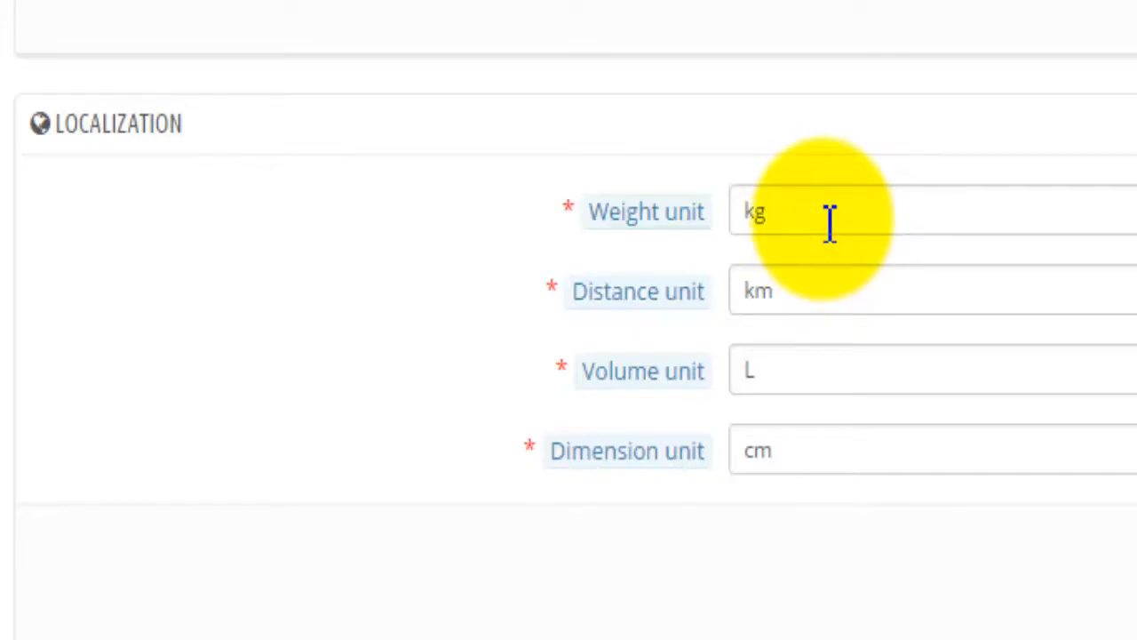
left_click(924, 219)
left_click(753, 213)
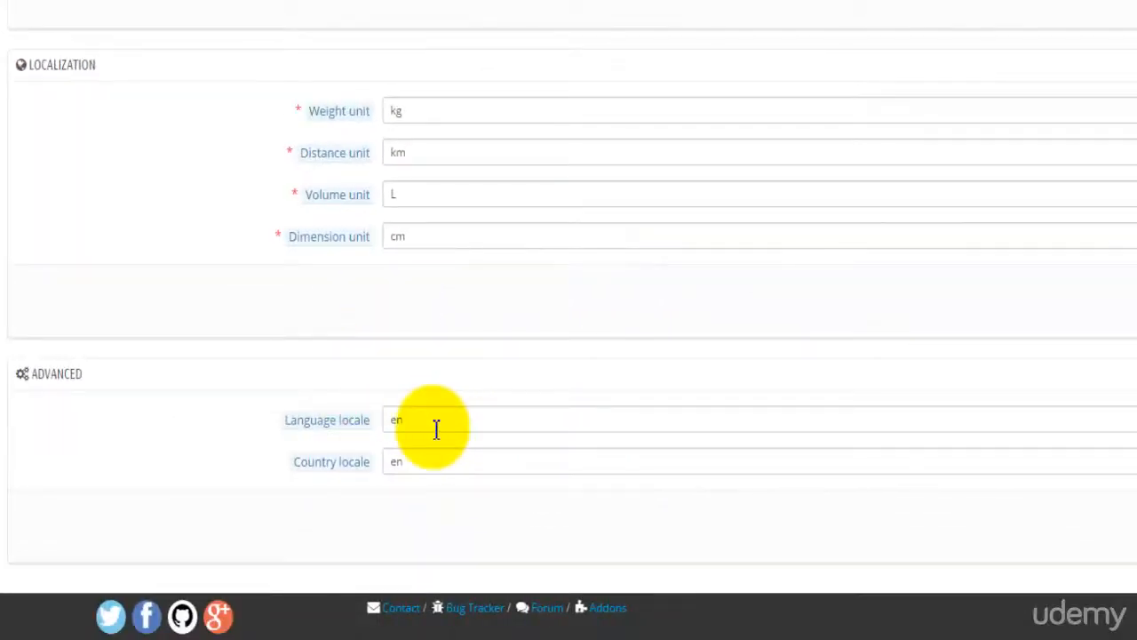
left_click(423, 456)
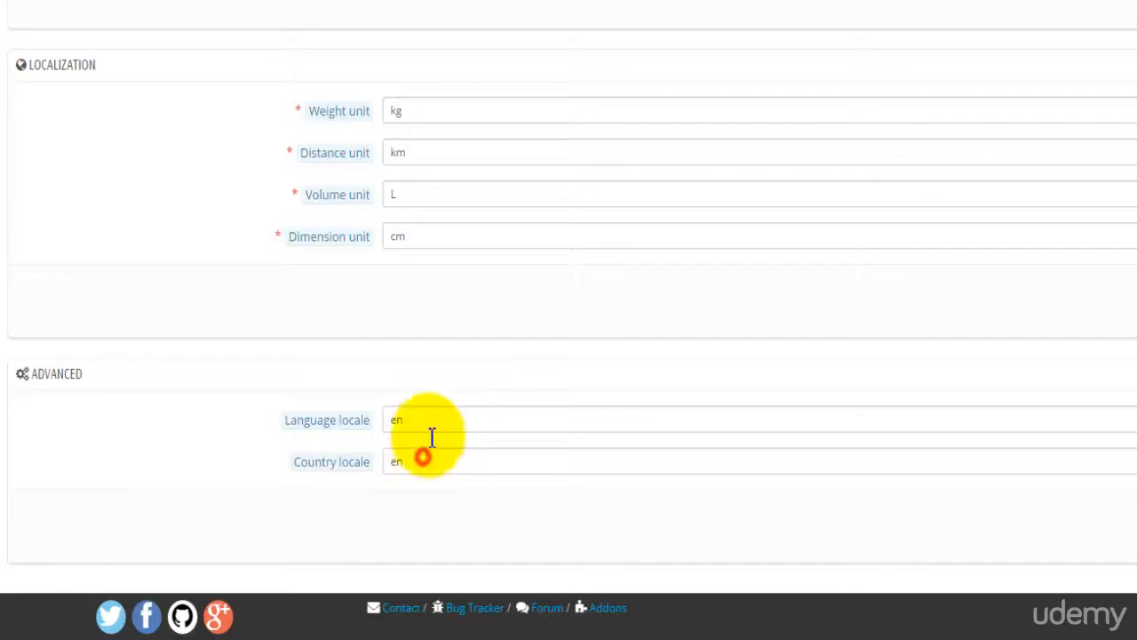
left_click(429, 422)
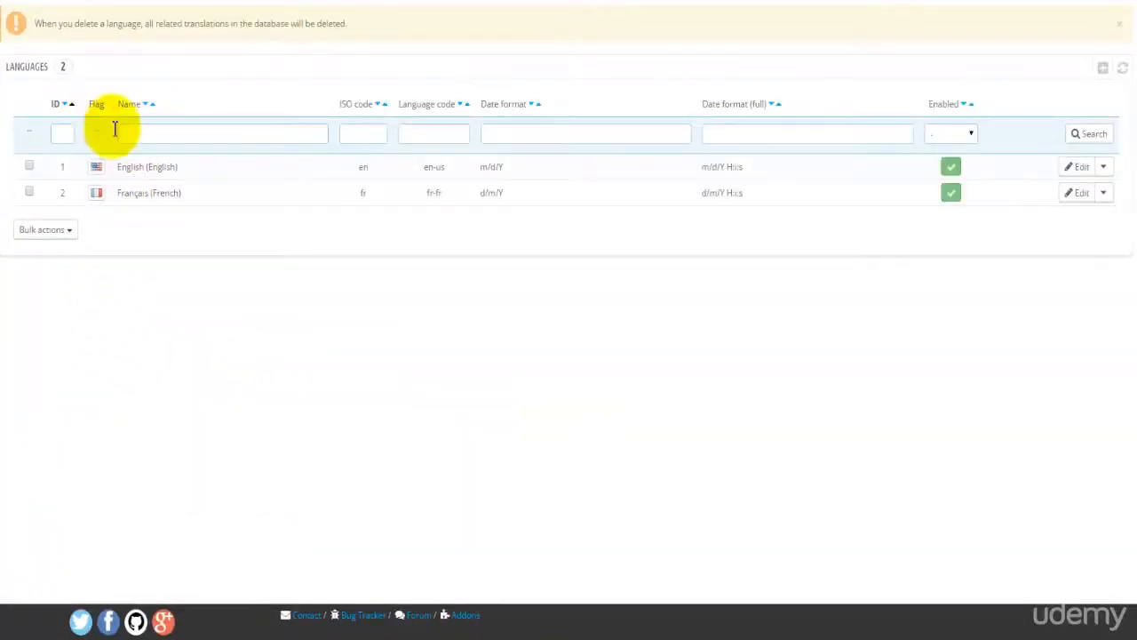
Step: Start a new language, look over its name, ISO code and language code fields, then cancel
left_click(1102, 68)
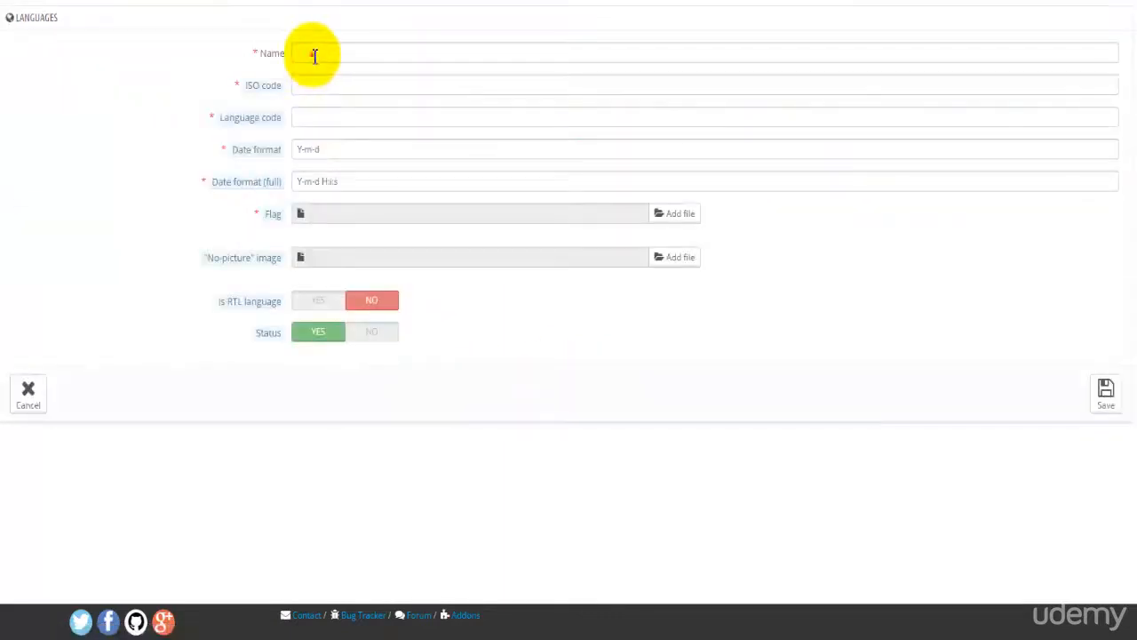
left_click(312, 52)
left_click(308, 89)
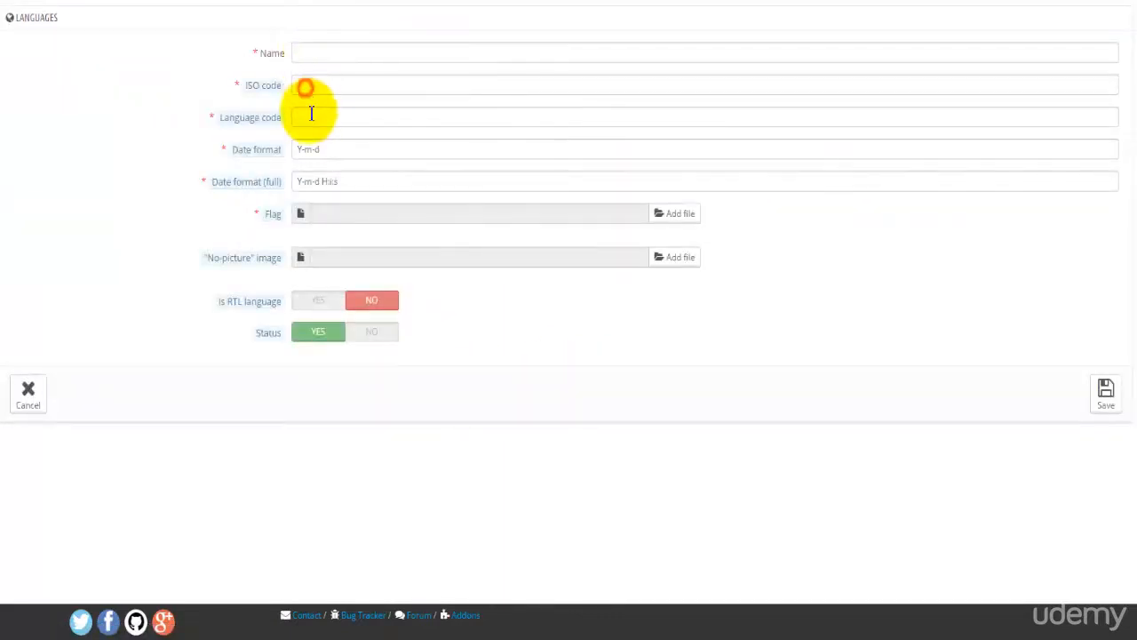
left_click(310, 112)
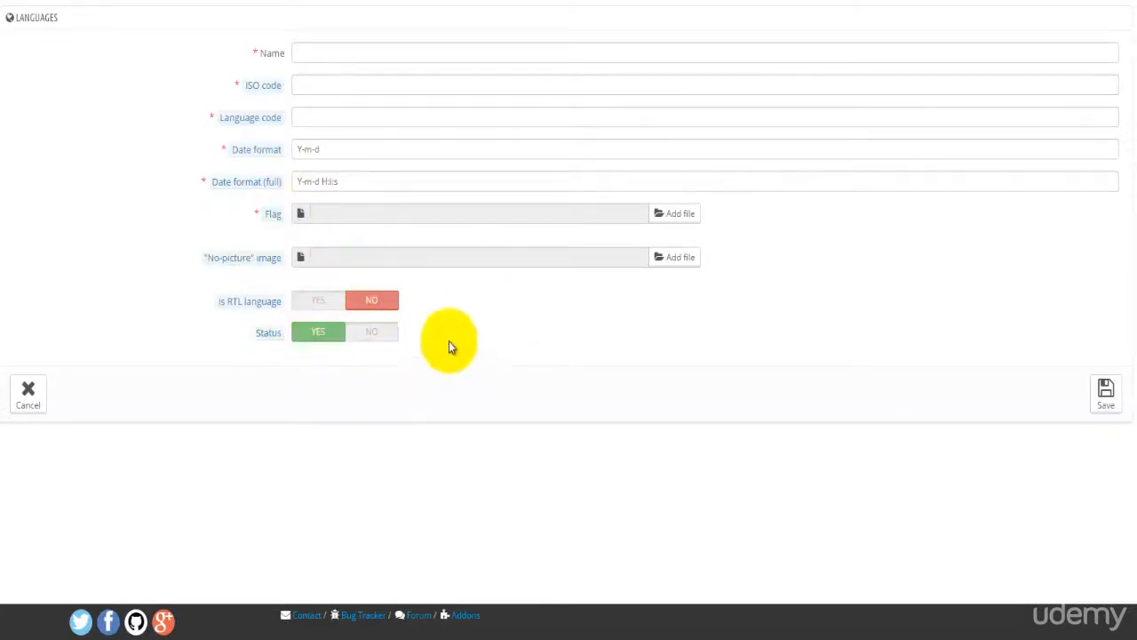
left_click(43, 400)
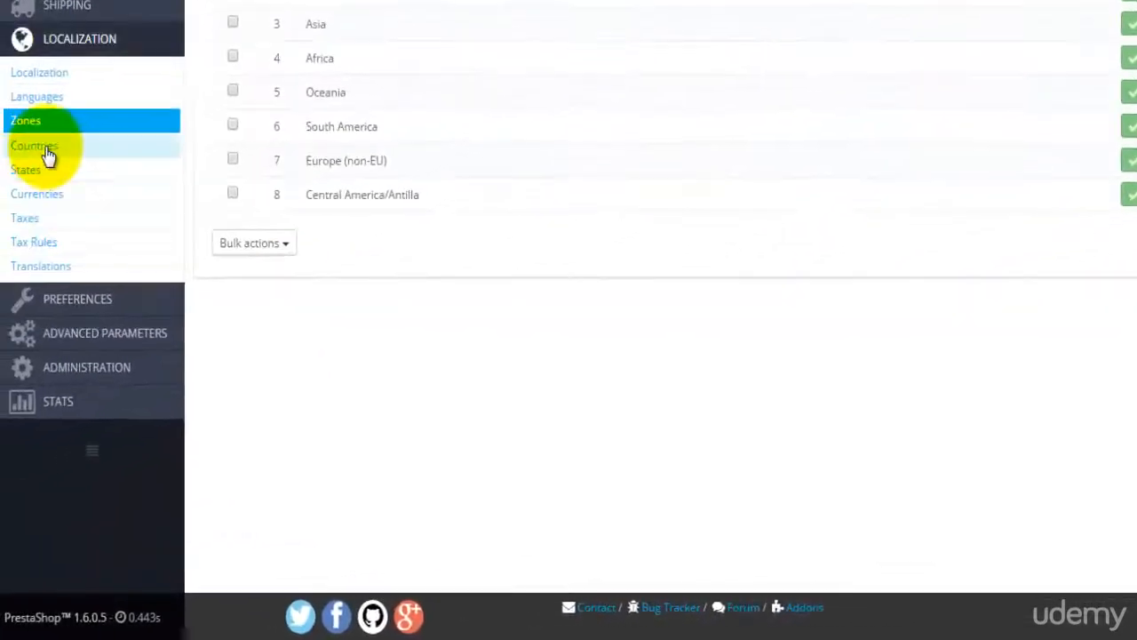
Step: Scroll through the 244-country list past Australia and New Zealand, then open States
left_click(46, 149)
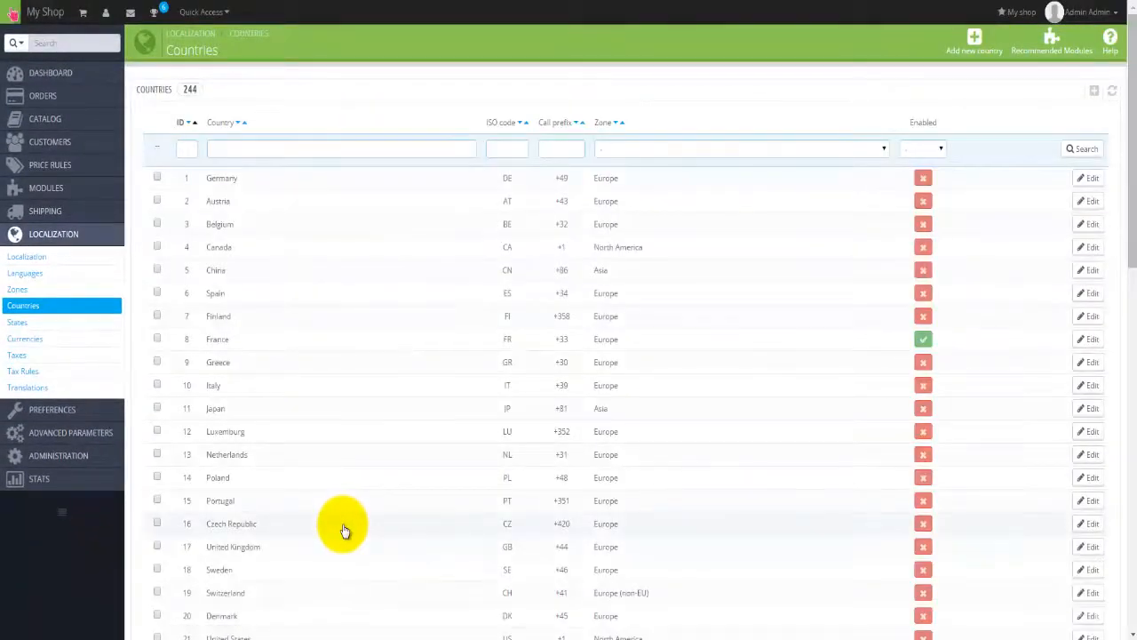
scroll(344, 530, "down", 3)
scroll(344, 530, "up", 3)
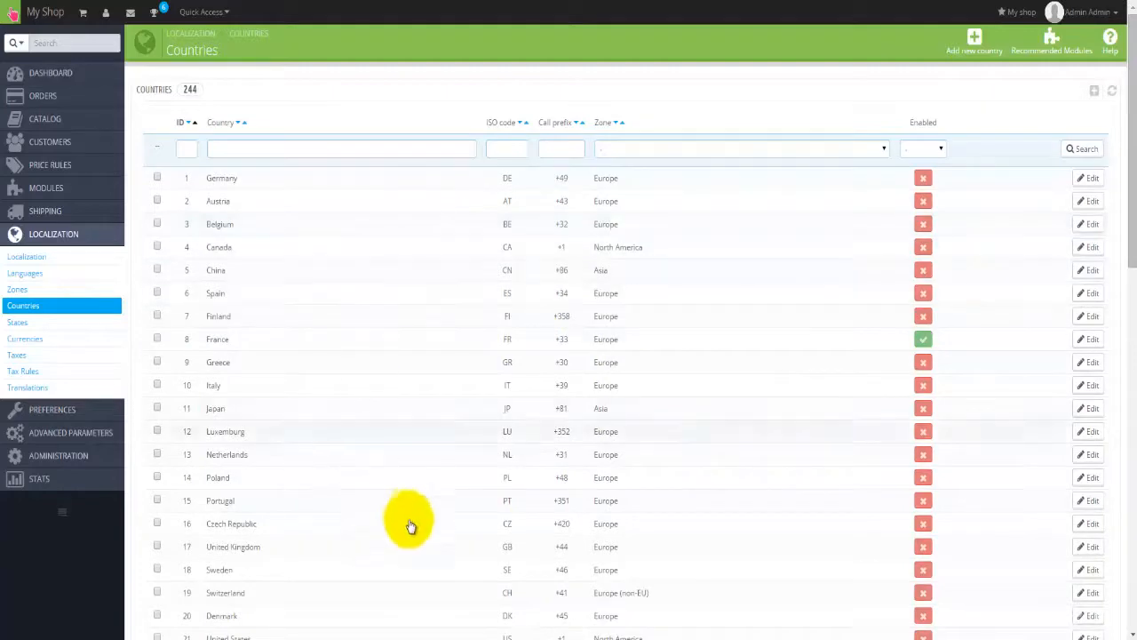
scroll(468, 531, "down", 5)
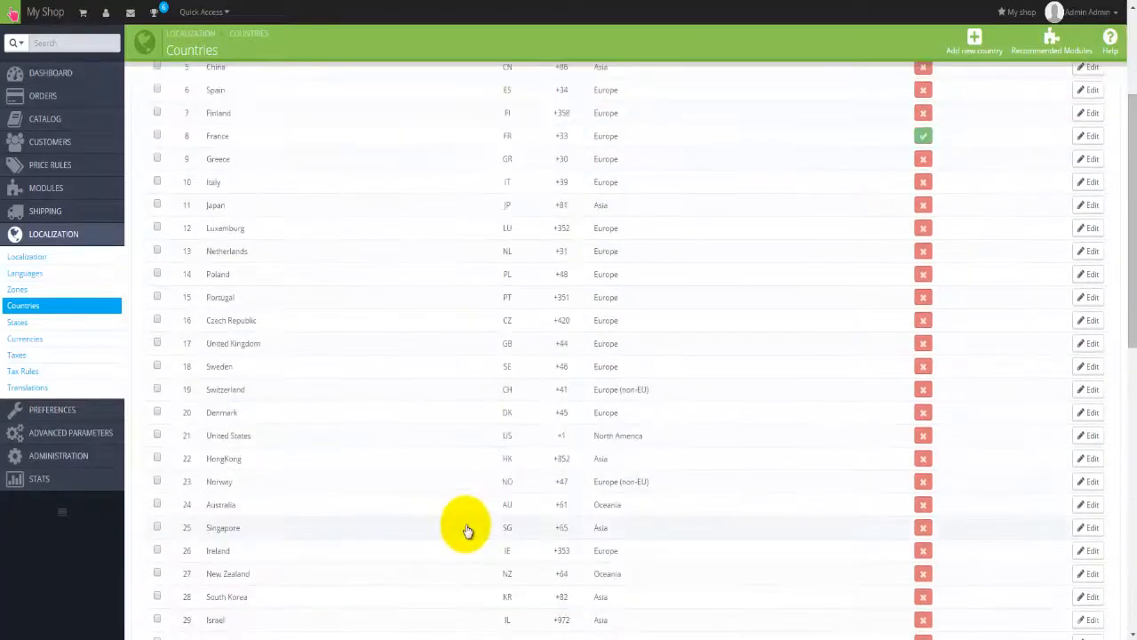
scroll(469, 530, "down", 3)
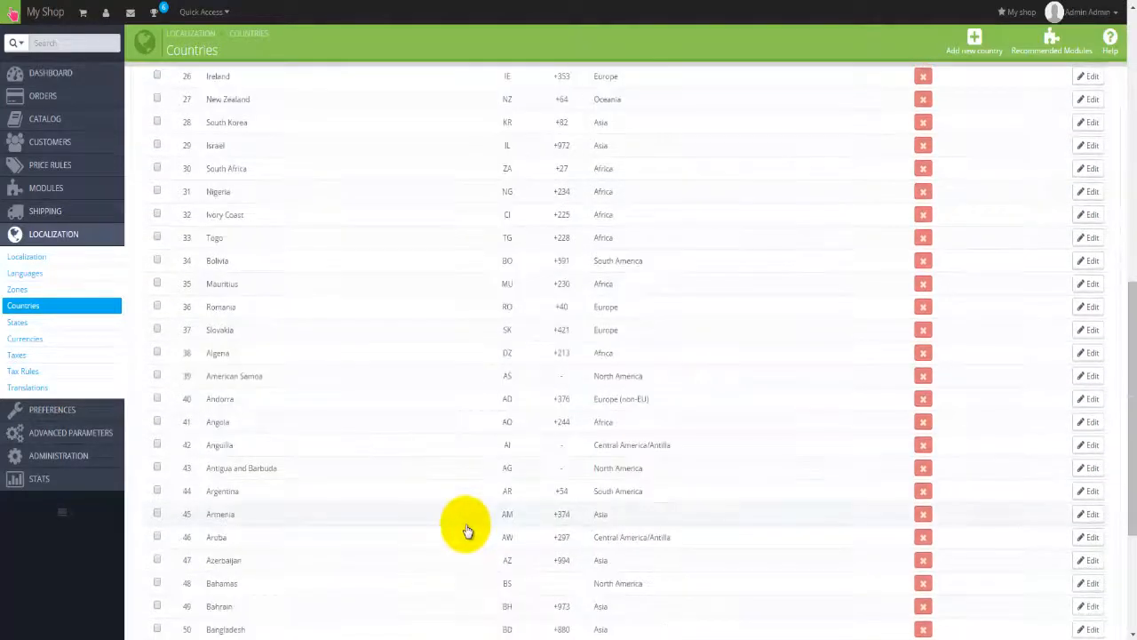
scroll(468, 531, "down", 1)
scroll(468, 530, "down", 1)
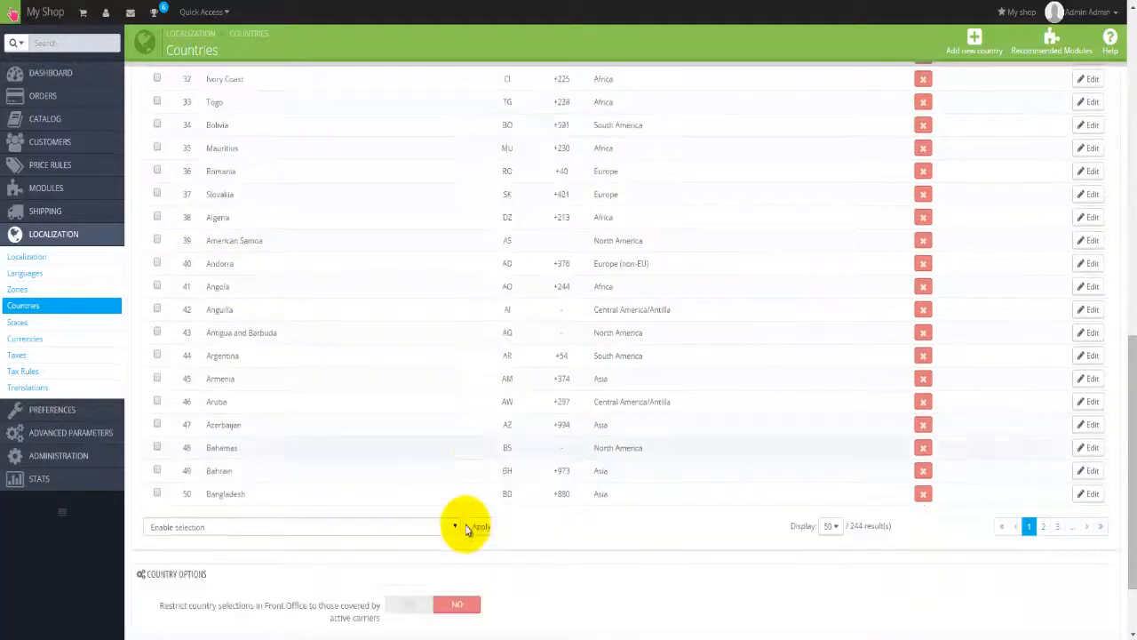
scroll(464, 525, "up", 9)
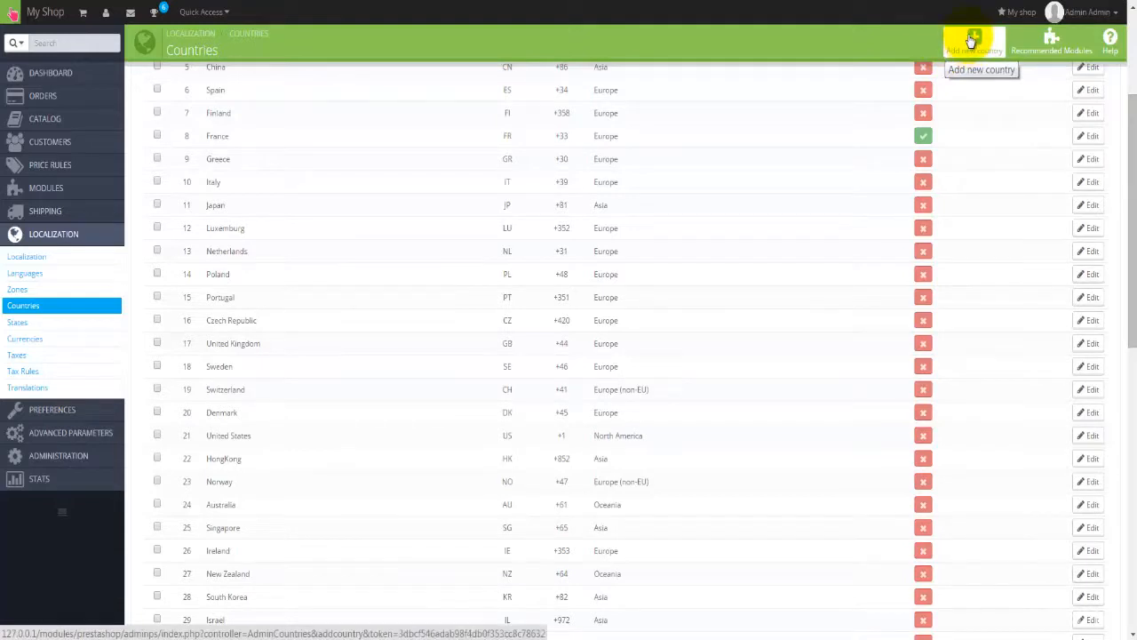
left_click(55, 320)
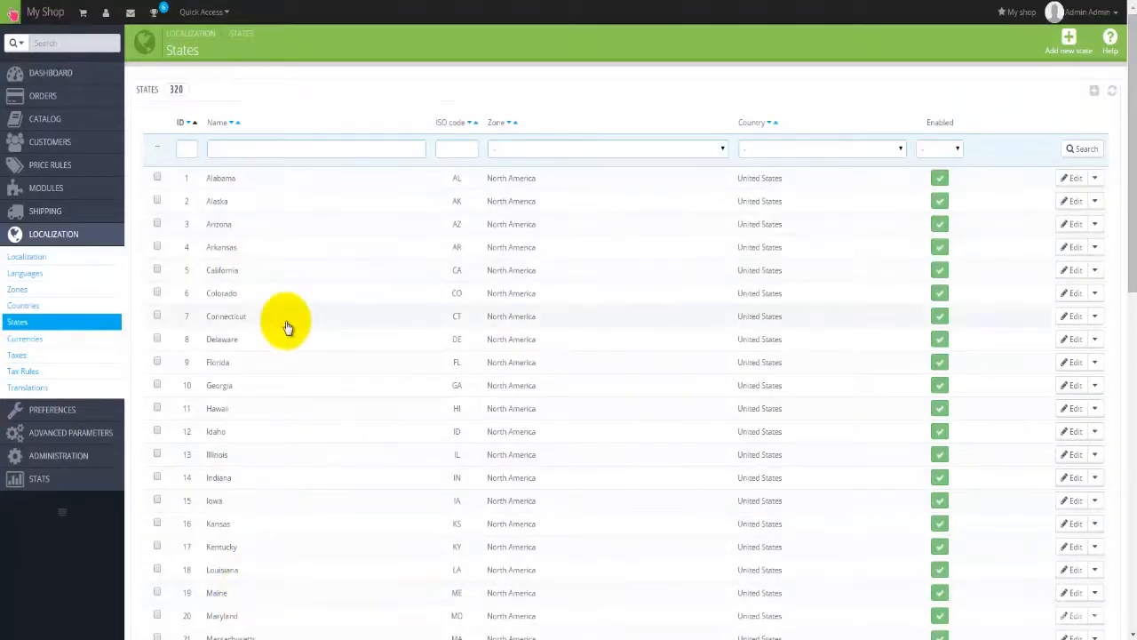
Step: Filter states by name 'Victoria', open its details, then go to the Currencies list
scroll(287, 327, "down", 6)
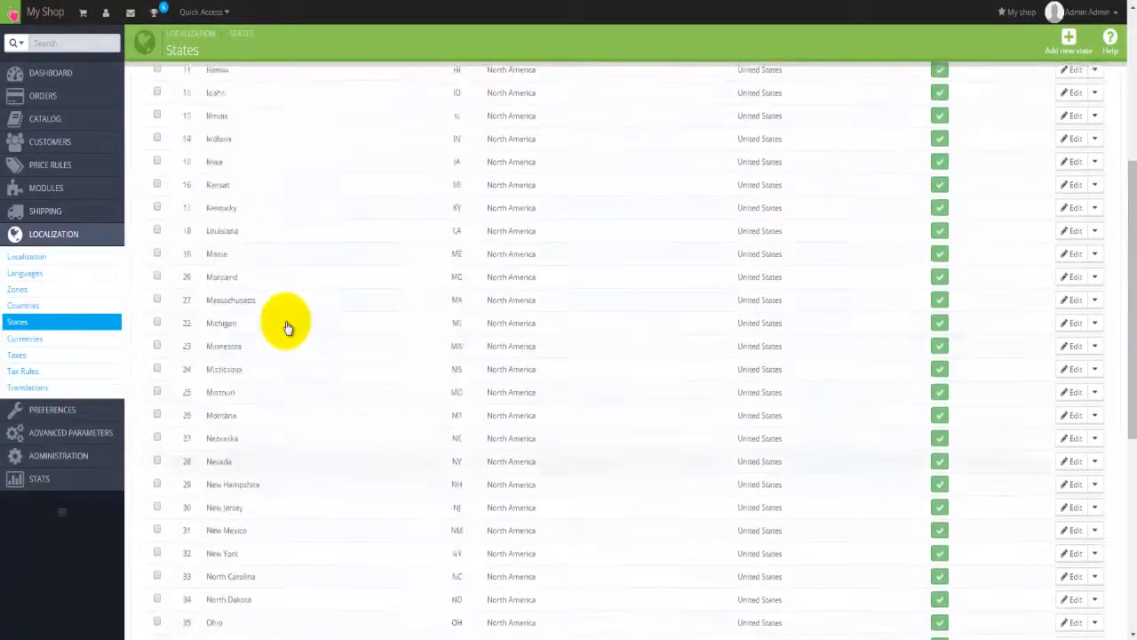
scroll(287, 327, "up", 6)
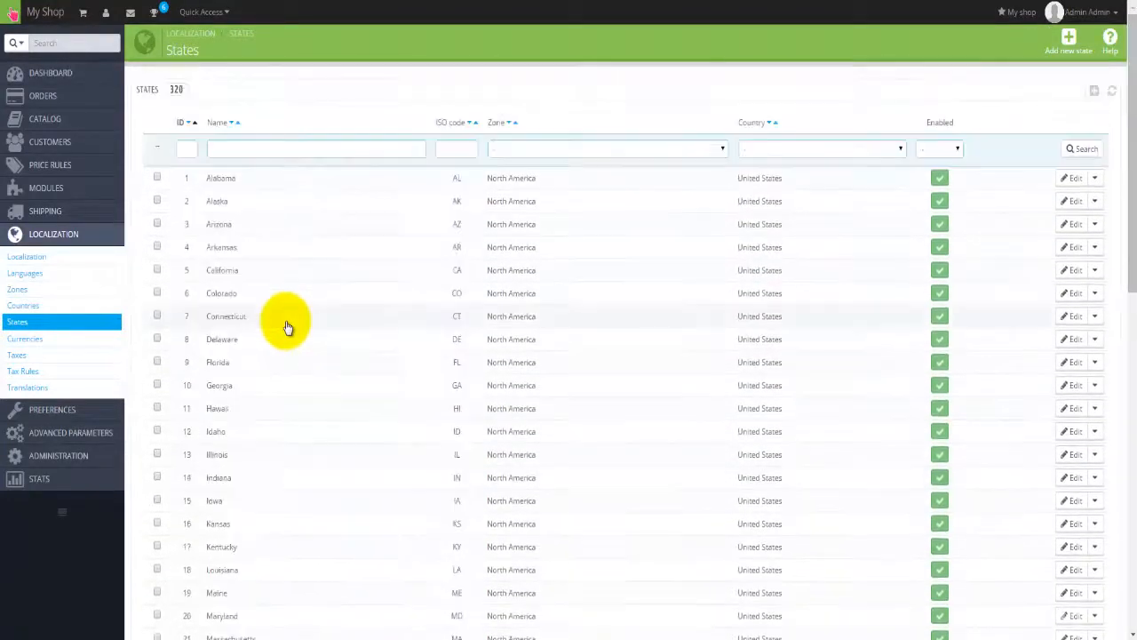
left_click(239, 152)
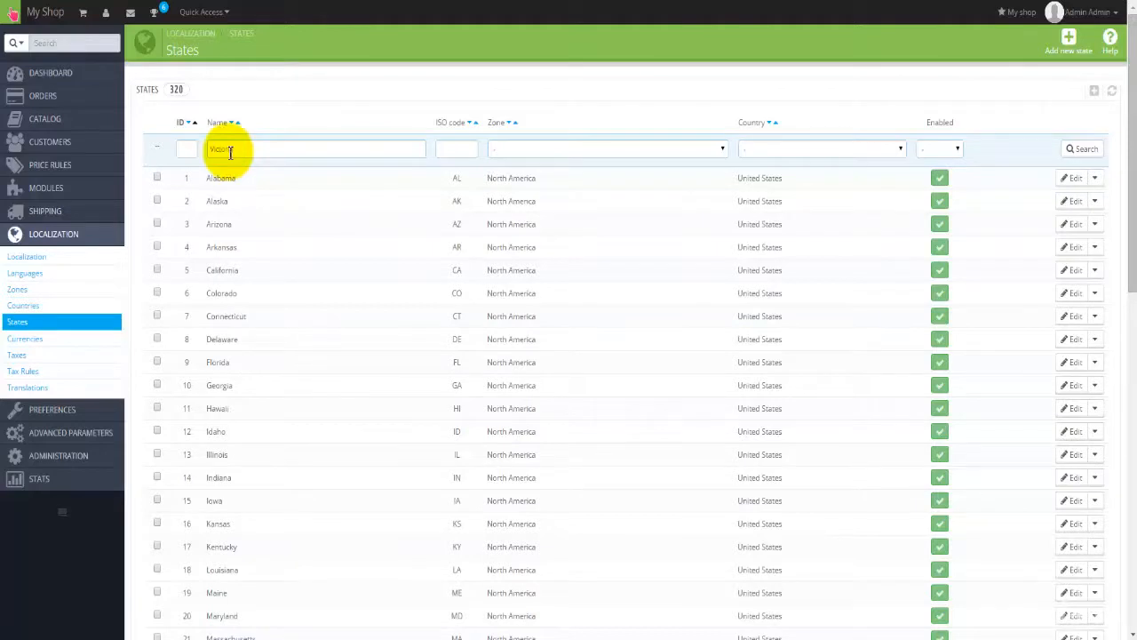
key("Return")
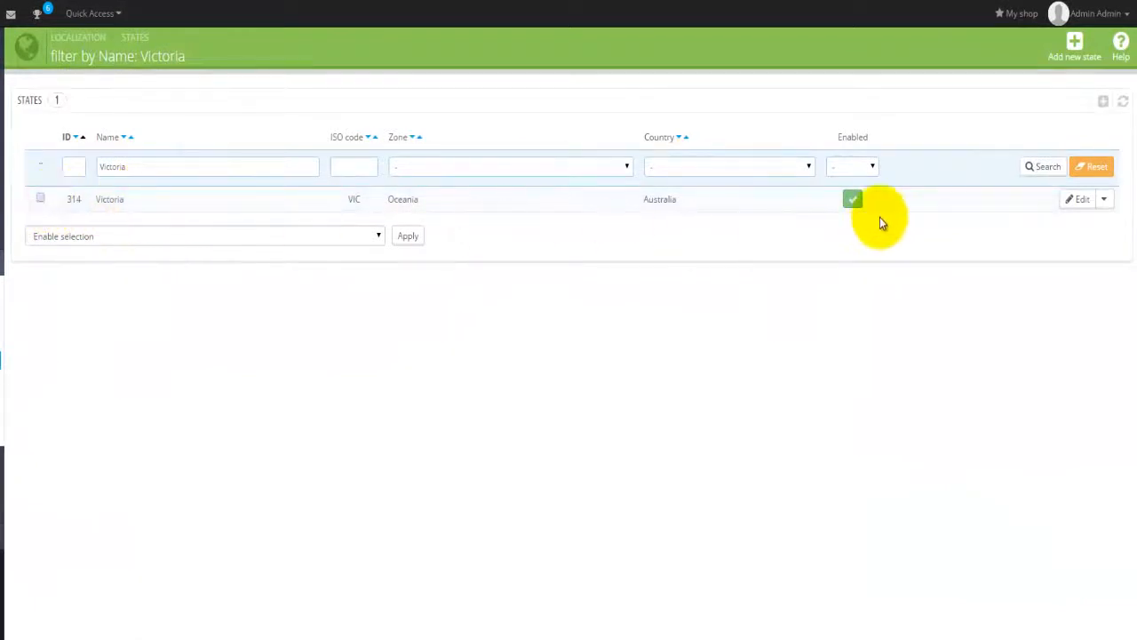
left_click(1079, 201)
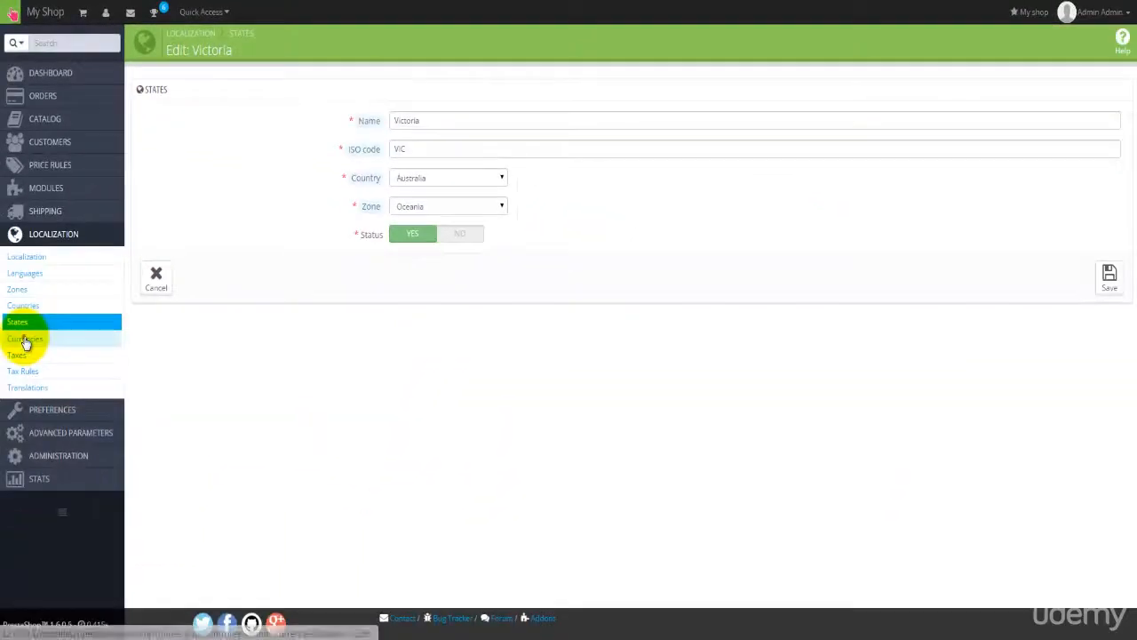
left_click(25, 339)
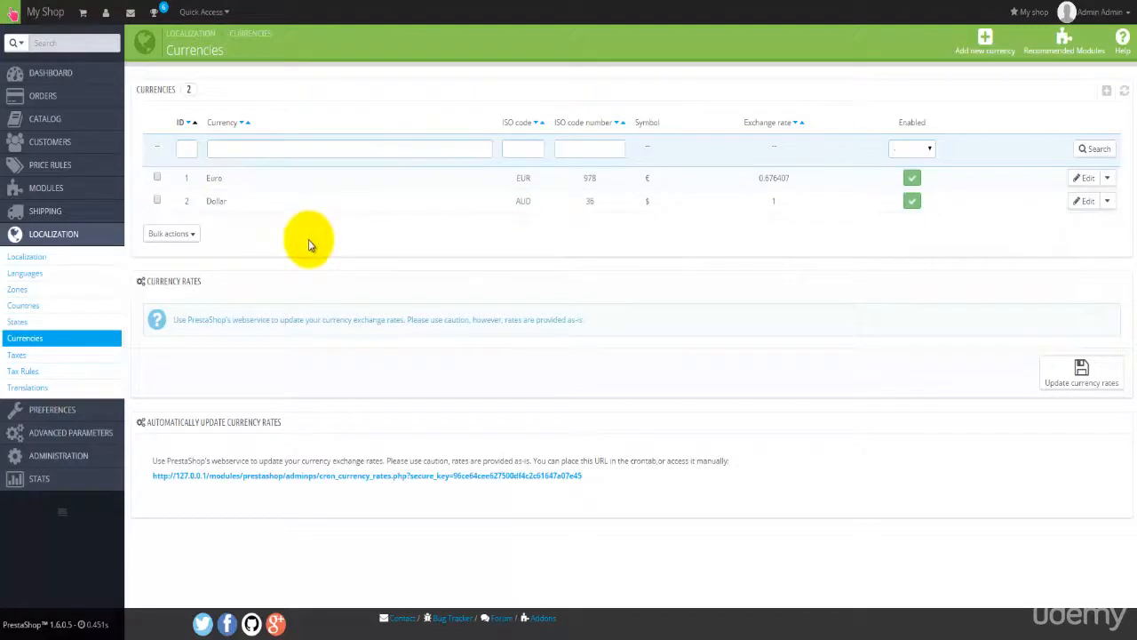
Step: Go to the Taxes page listing GST AU 10%
left_click(17, 354)
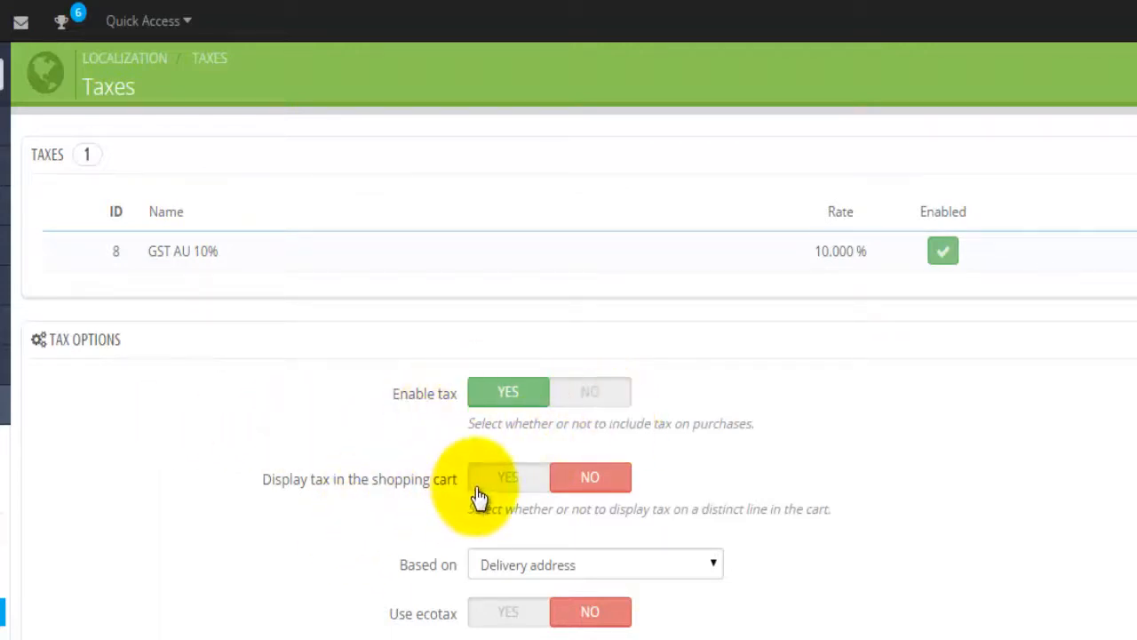
Step: Display tax in the cart and base taxes on the invoice address, save, then open Tax Rules
left_click(507, 478)
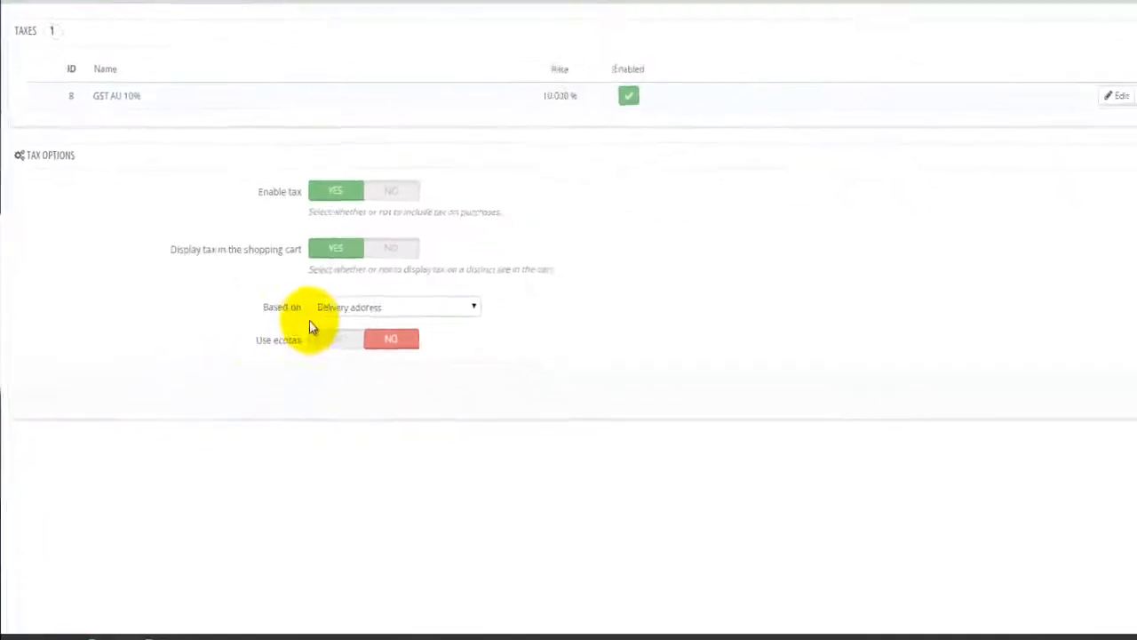
left_click(420, 290)
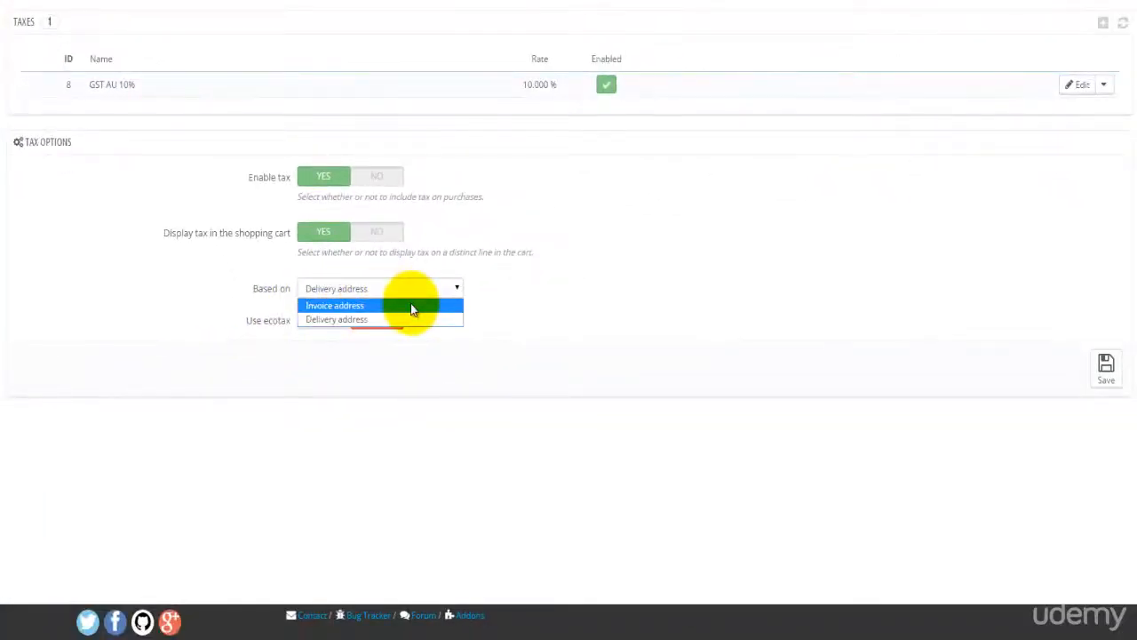
left_click(410, 305)
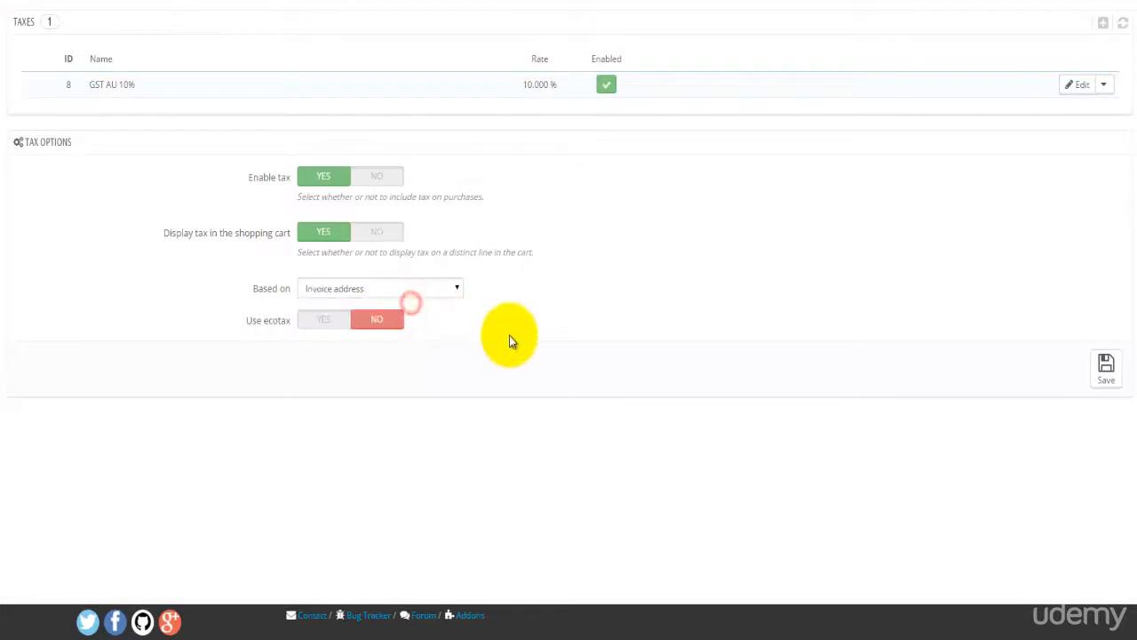
left_click(1102, 368)
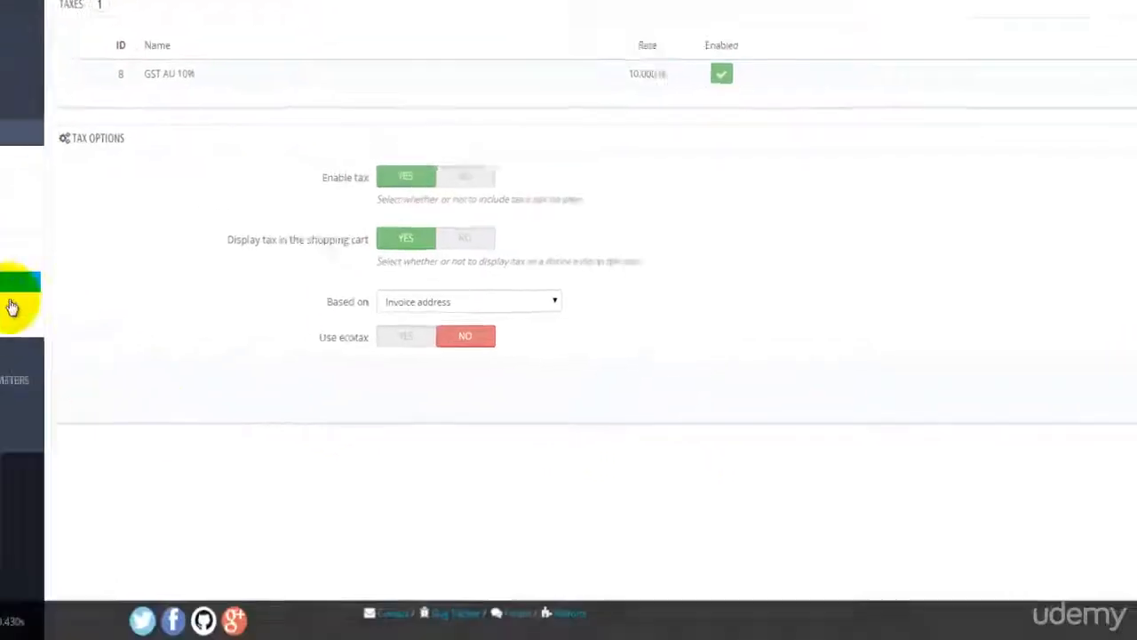
left_click(13, 286)
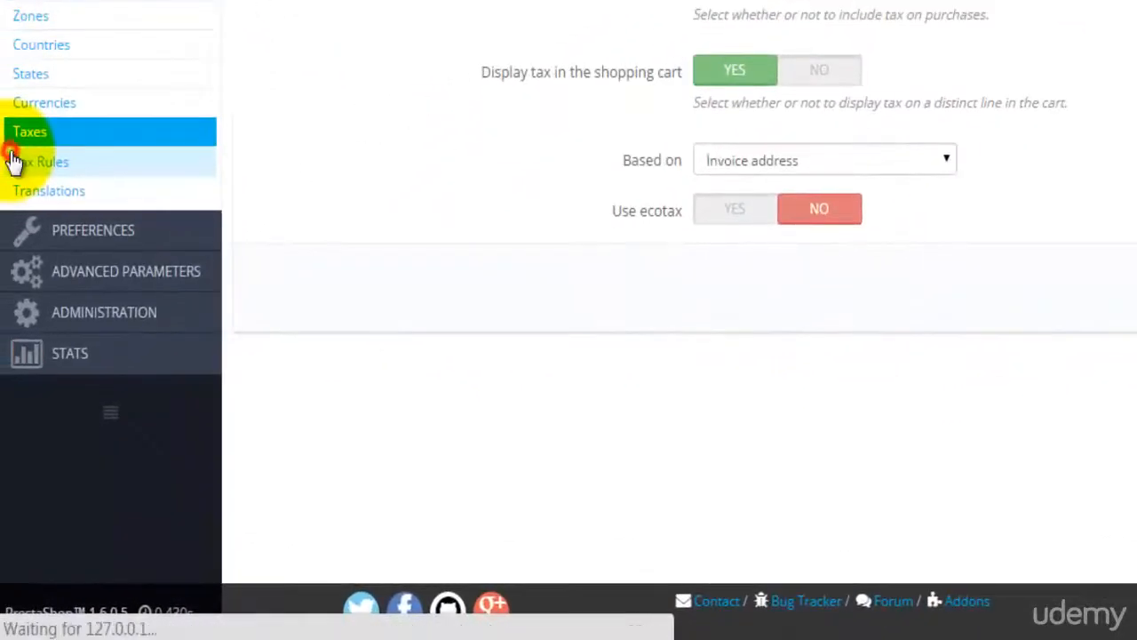